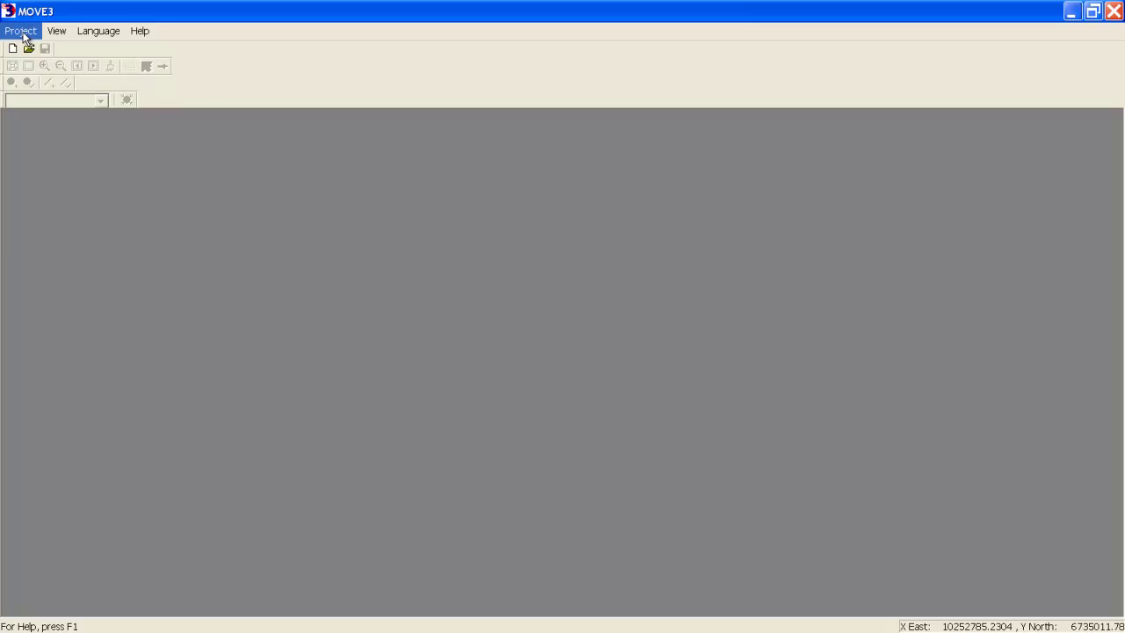
Open recent project m07052 and inspect observation 61 (2028 to 2058) without changing it
click(21, 32)
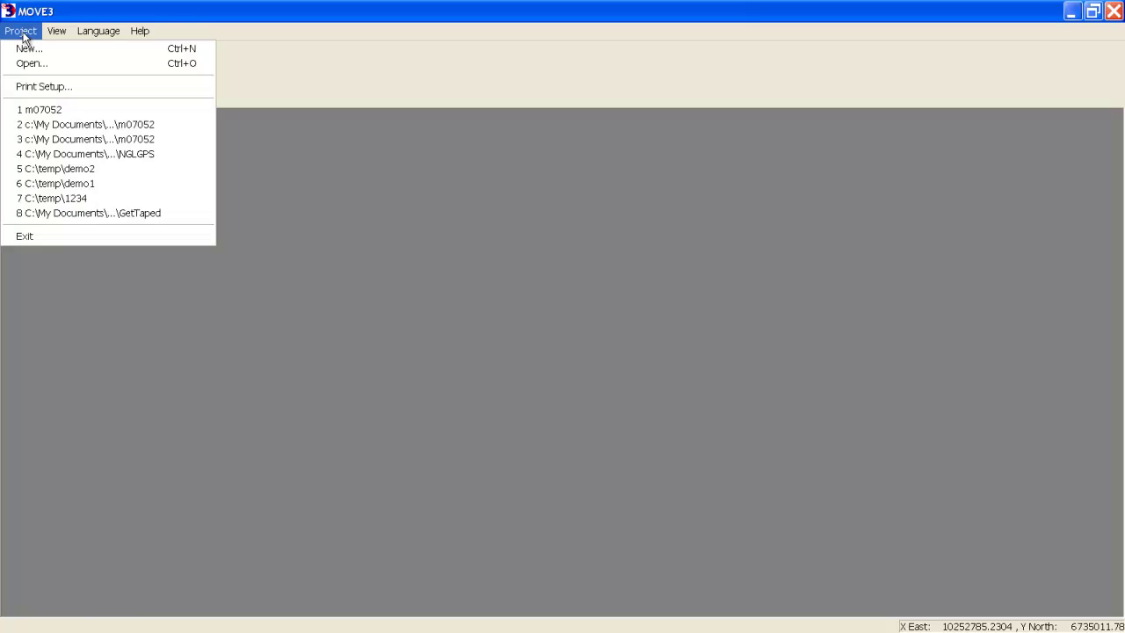
click(31, 111)
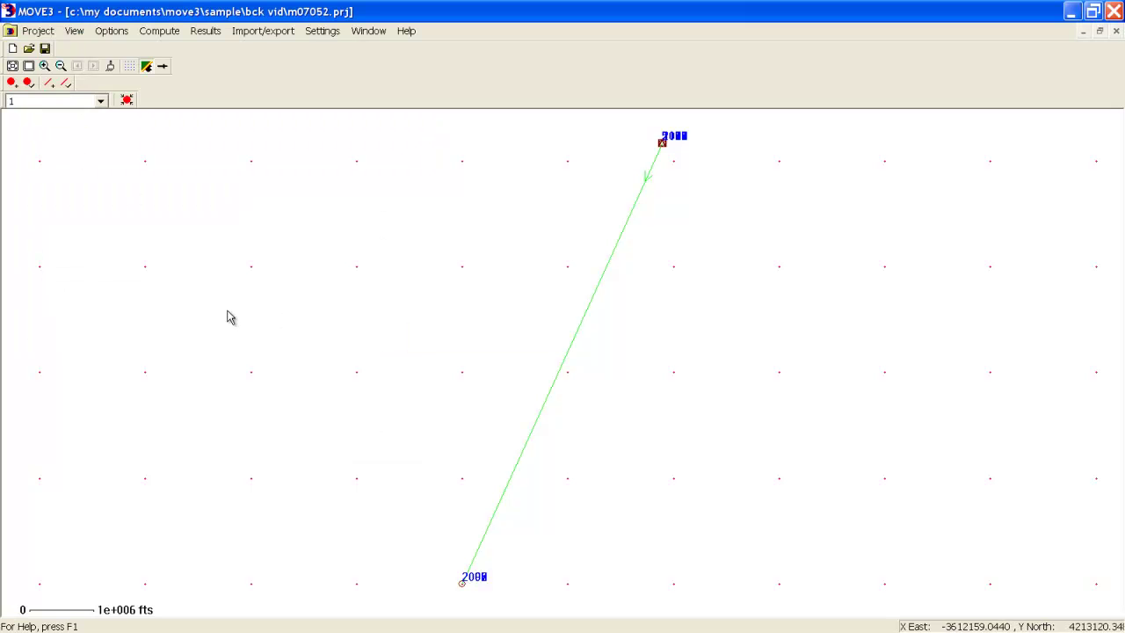
click(74, 33)
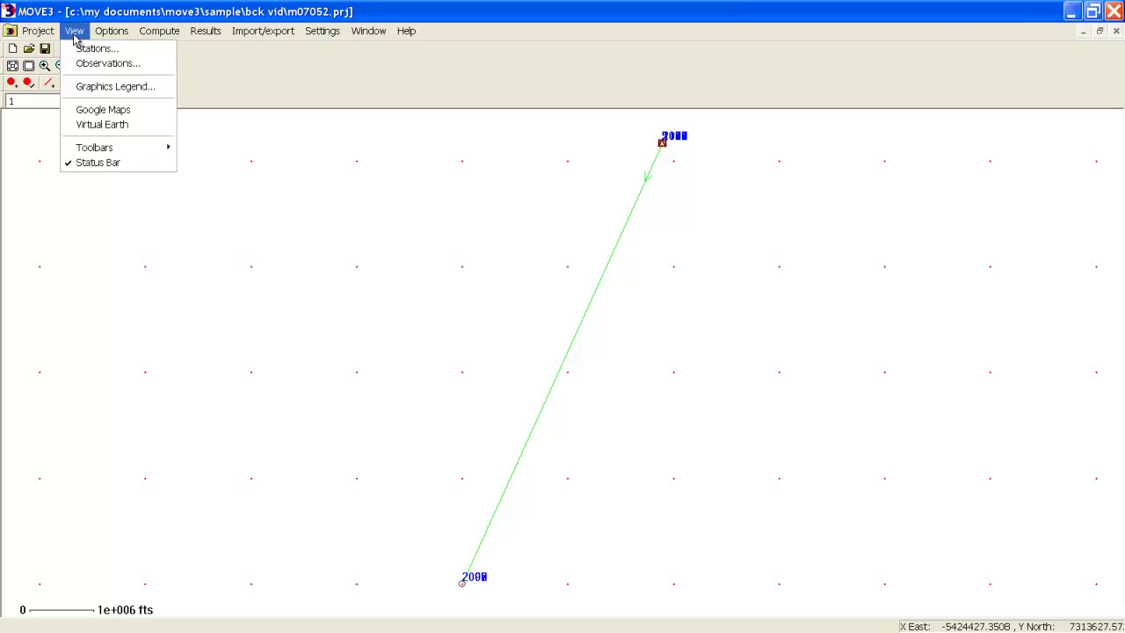
click(84, 64)
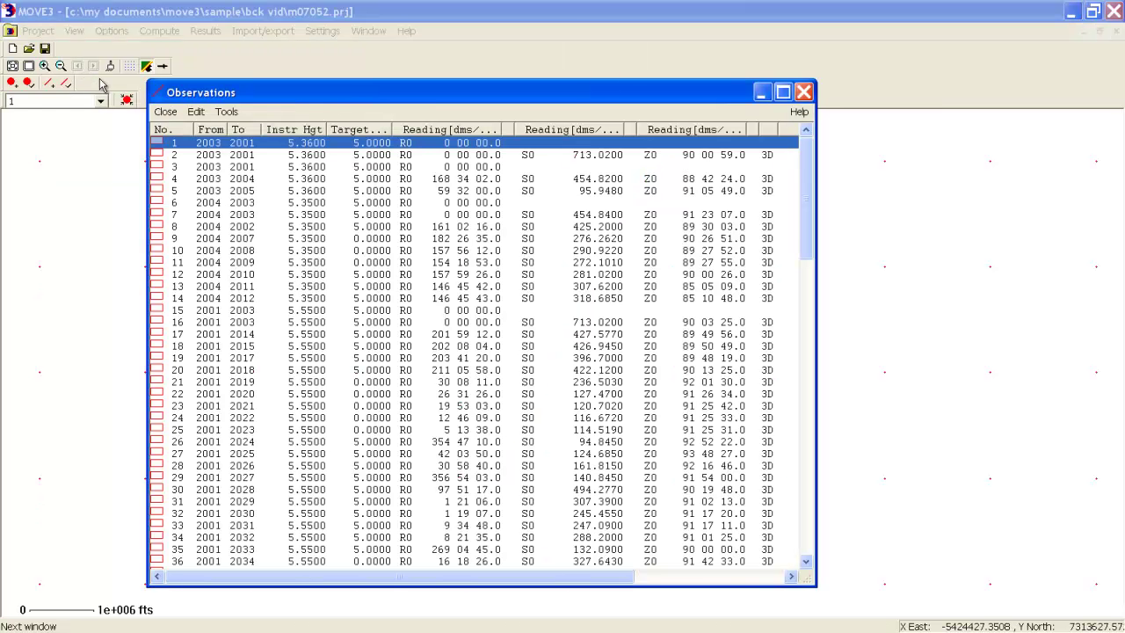
drag(797, 239, 798, 376)
double_click(625, 373)
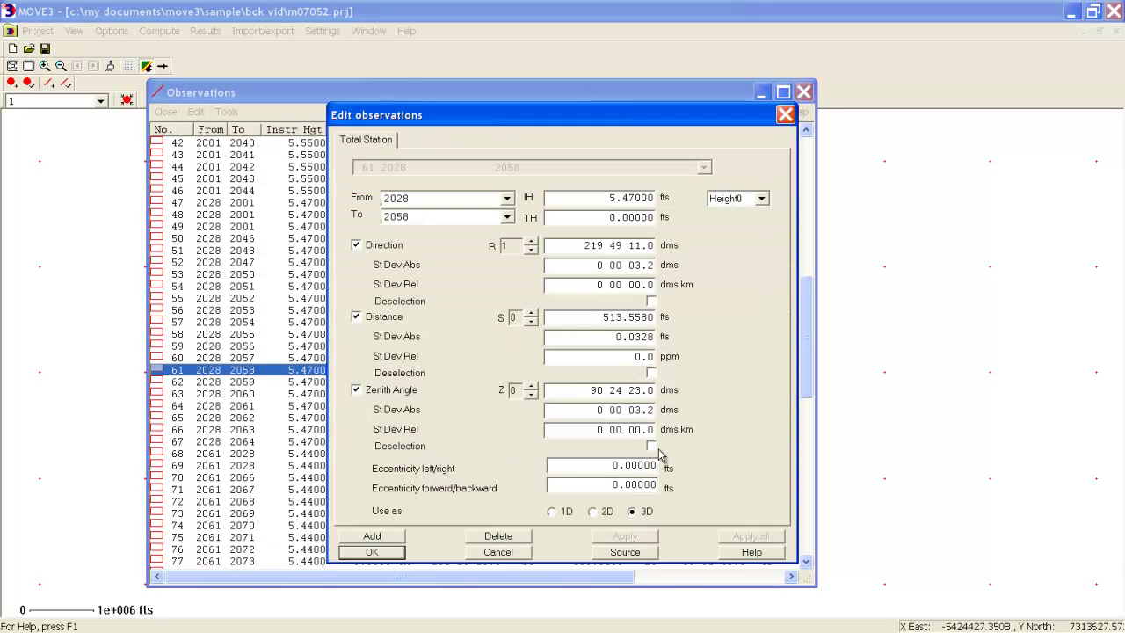
click(785, 115)
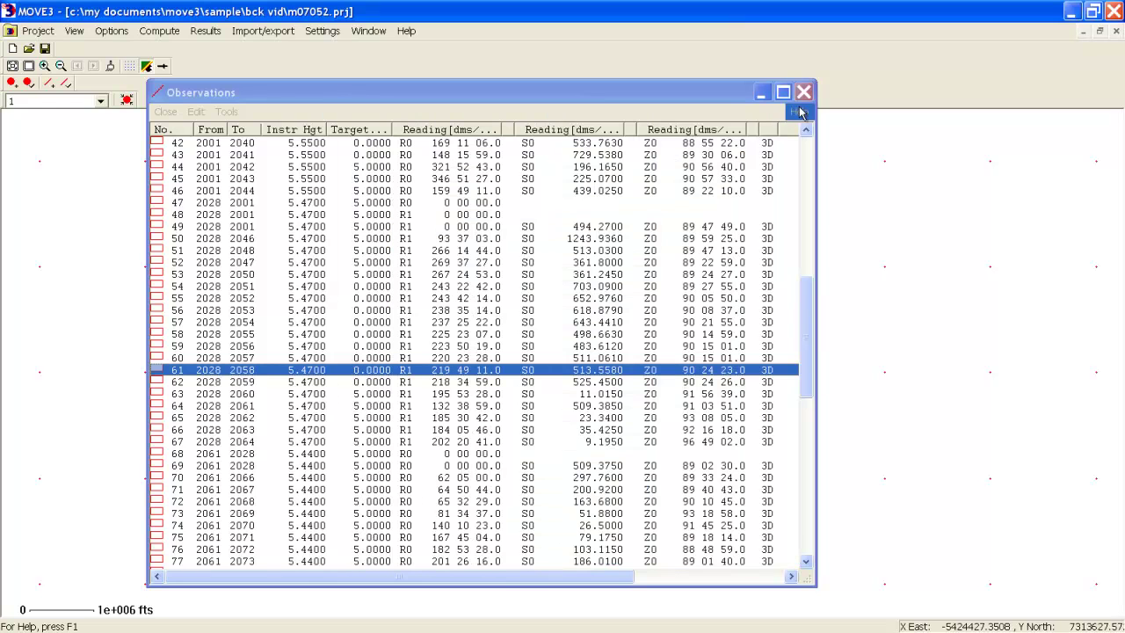
Review the General project options tabs, confirming DMS angles and US Survey foot lengths, without changes
click(804, 92)
click(111, 31)
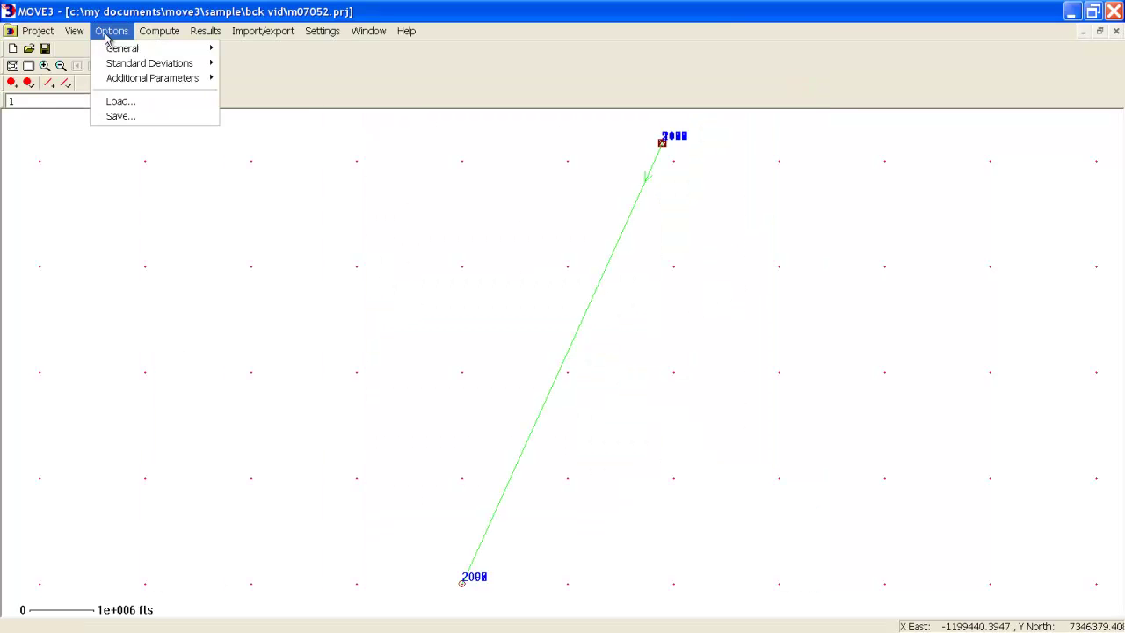
mouse_move(119, 49)
click(249, 50)
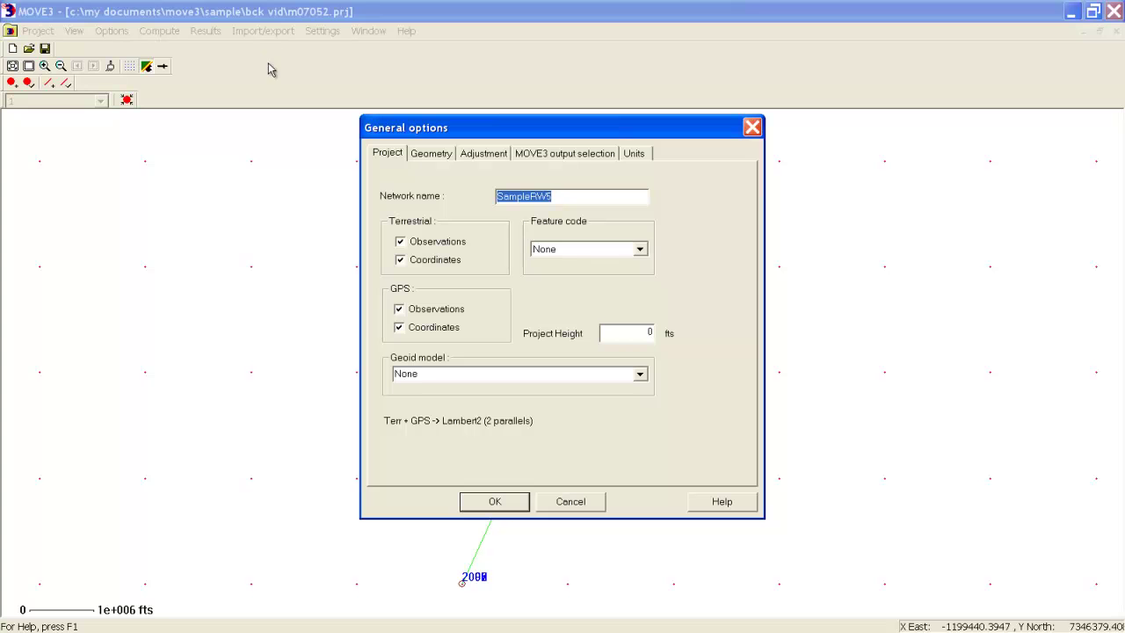
click(428, 155)
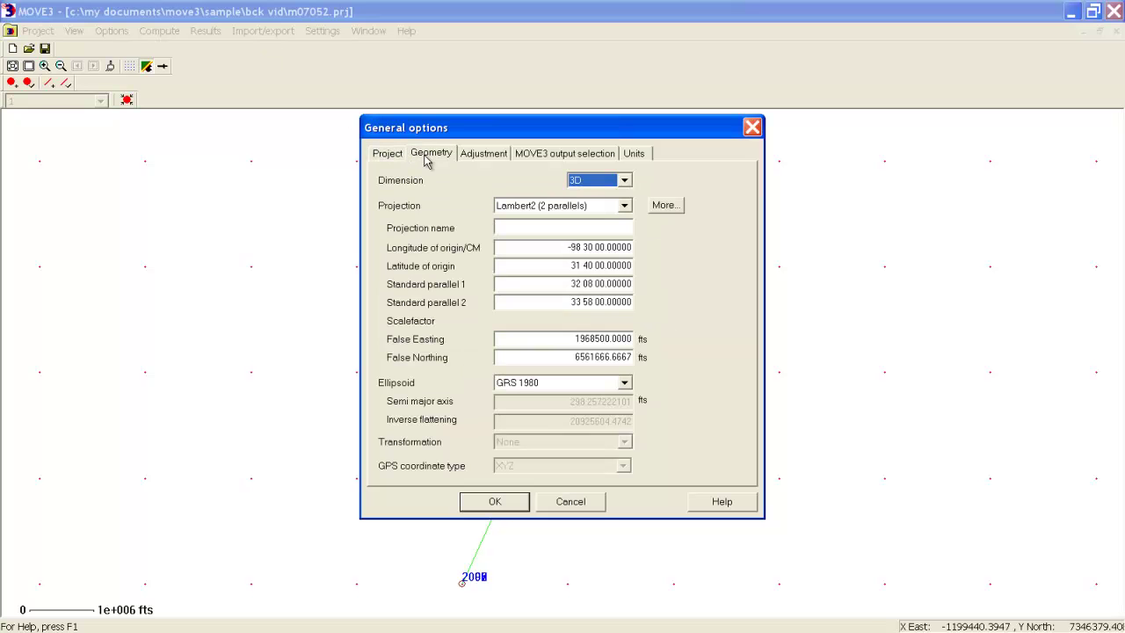
click(489, 157)
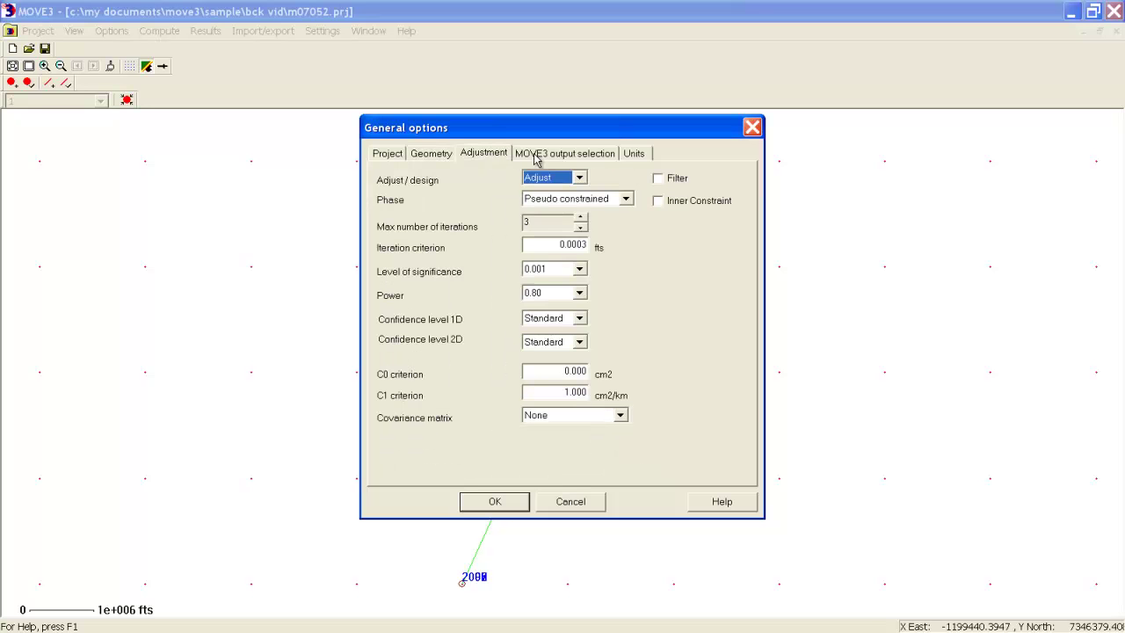
click(535, 156)
click(634, 154)
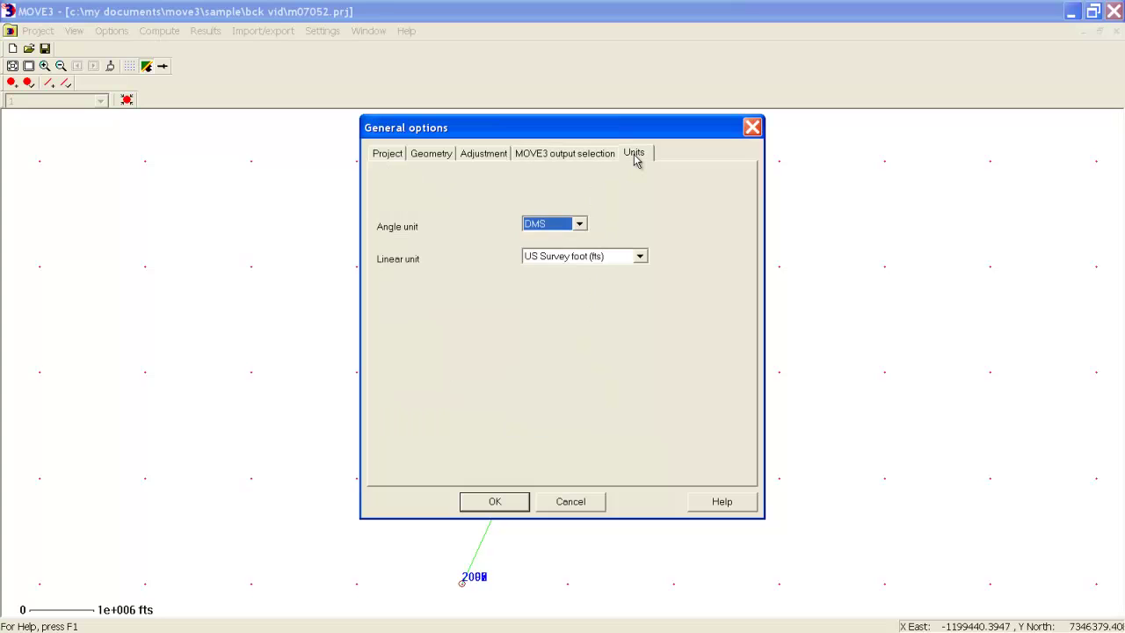
click(753, 129)
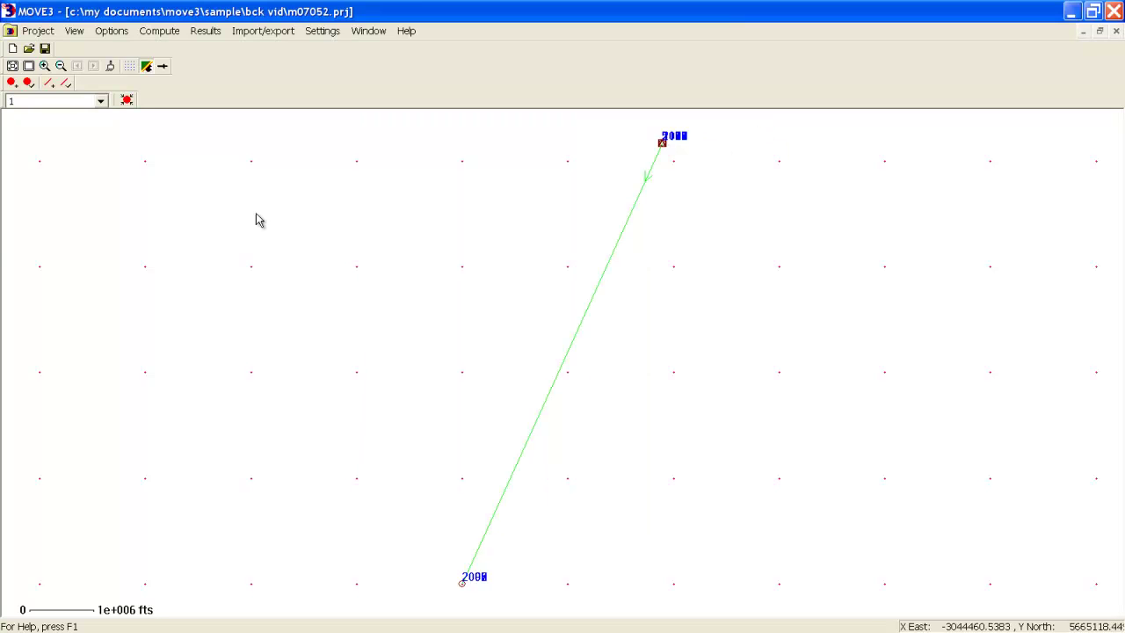
click(264, 33)
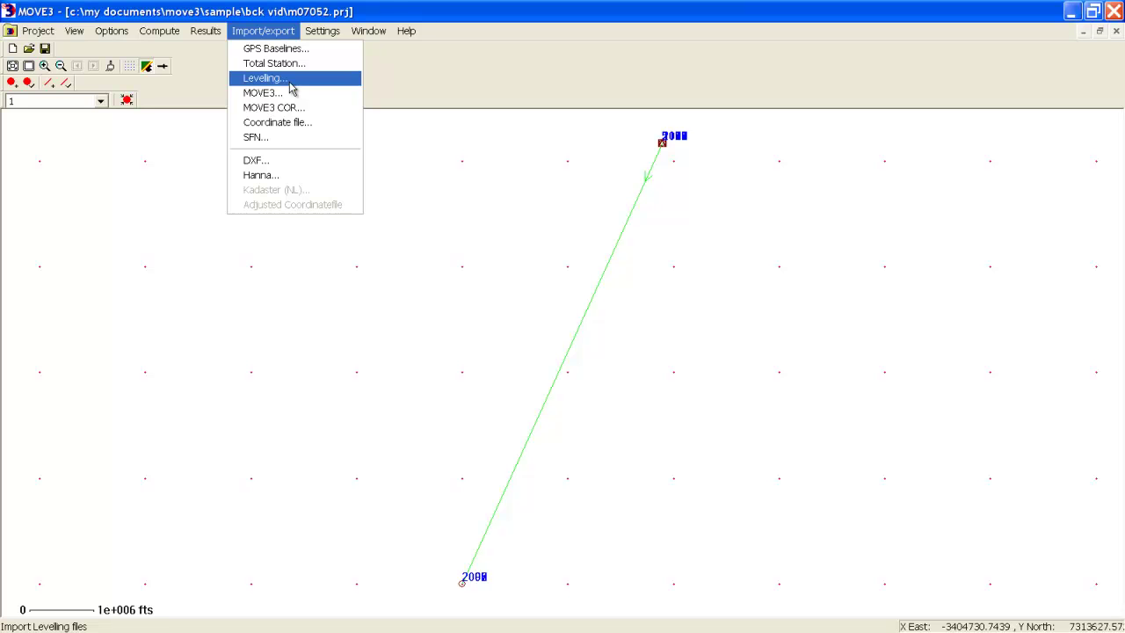
Open station 2095's settings and confirm them unchanged
click(391, 13)
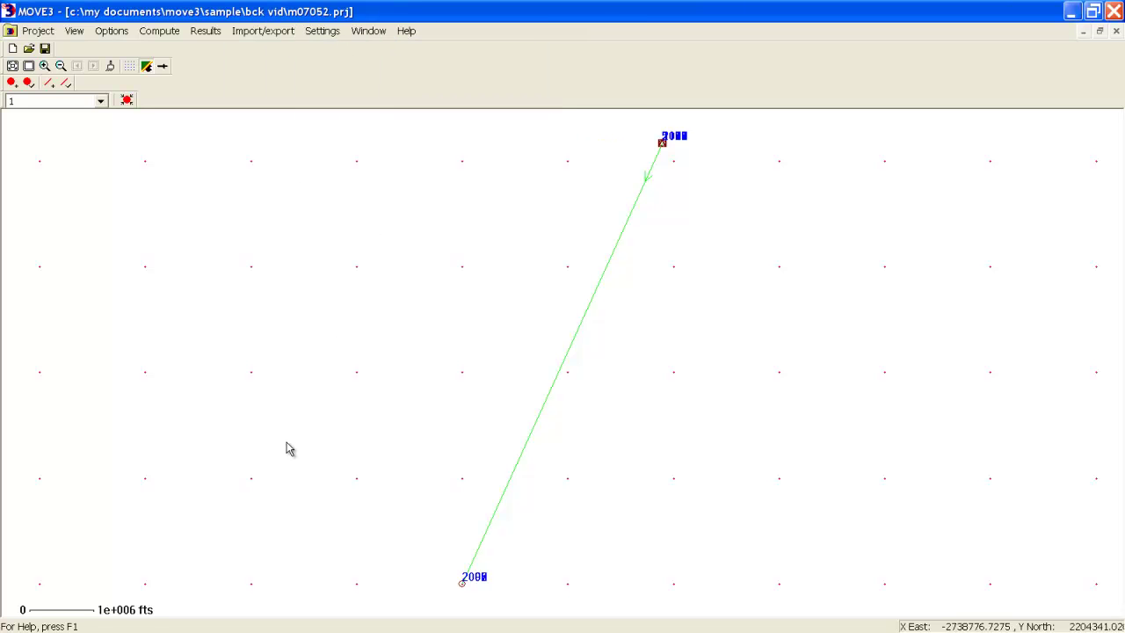
double_click(463, 584)
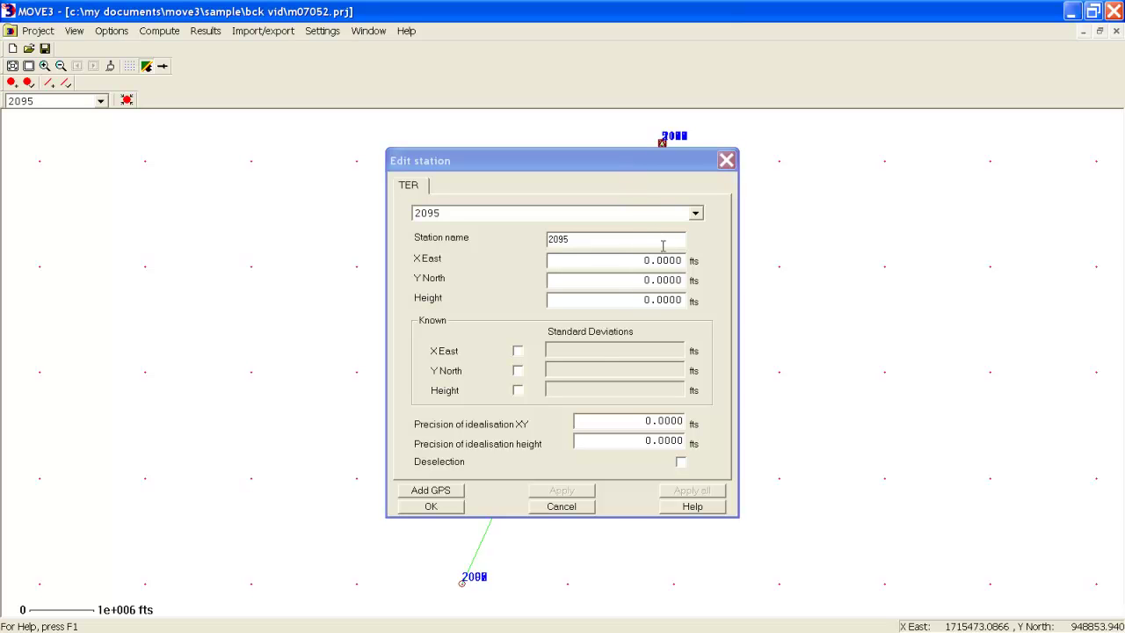
click(445, 510)
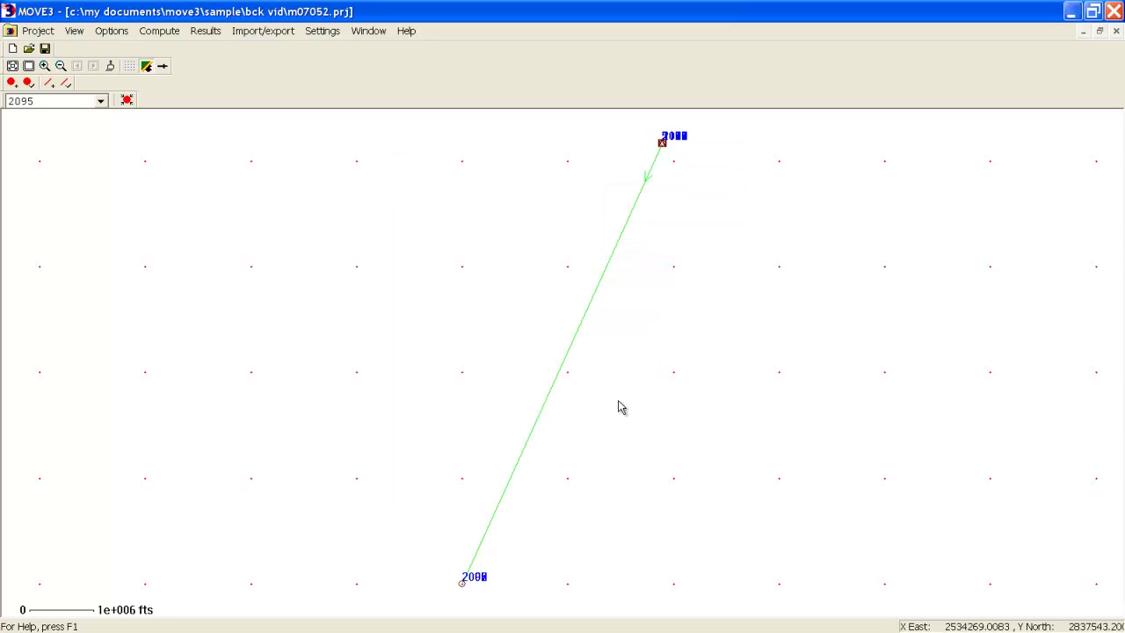
Compute COGO3 approximate coordinates for the network and accept them
click(159, 31)
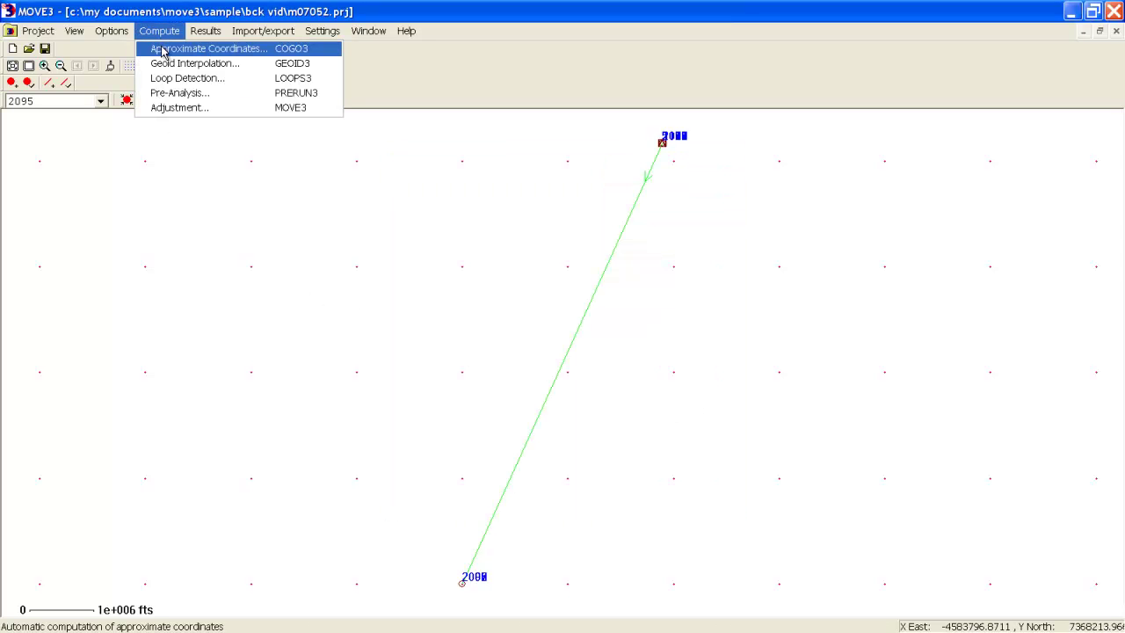
click(163, 49)
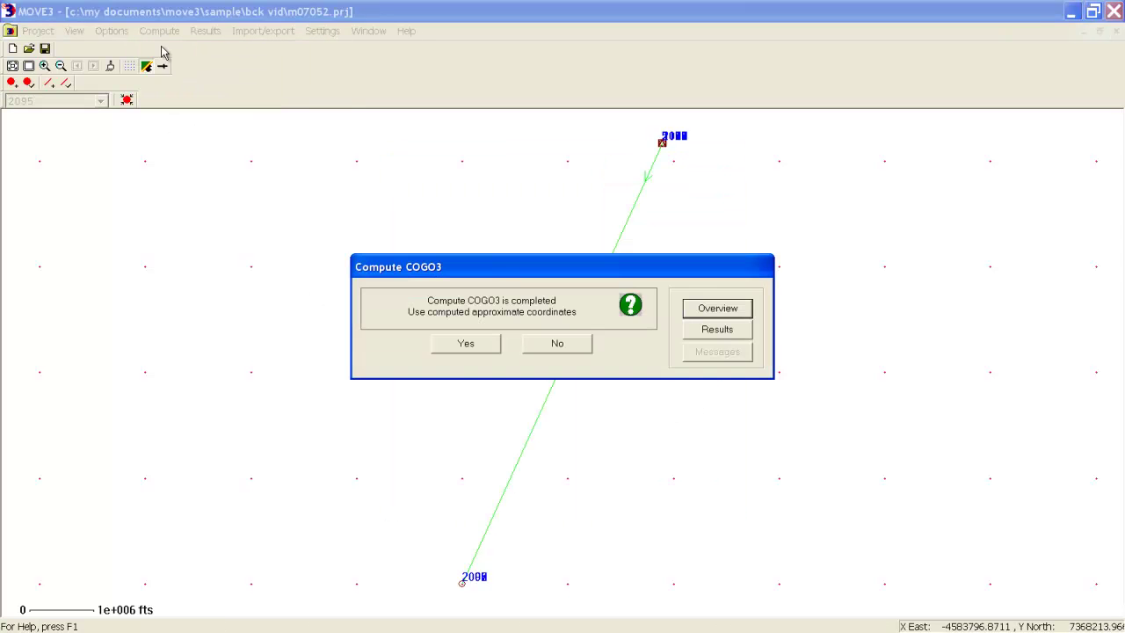
click(466, 348)
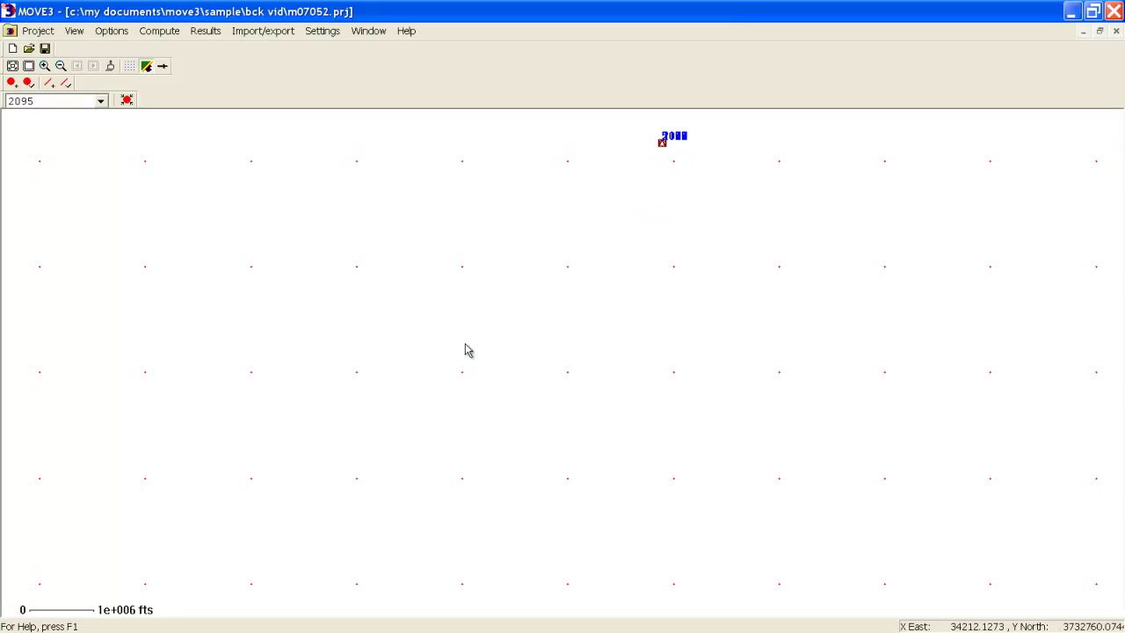
Import the 6 baselines from the Geolab GPS file OM07052A-X.iob into the whole network
click(29, 68)
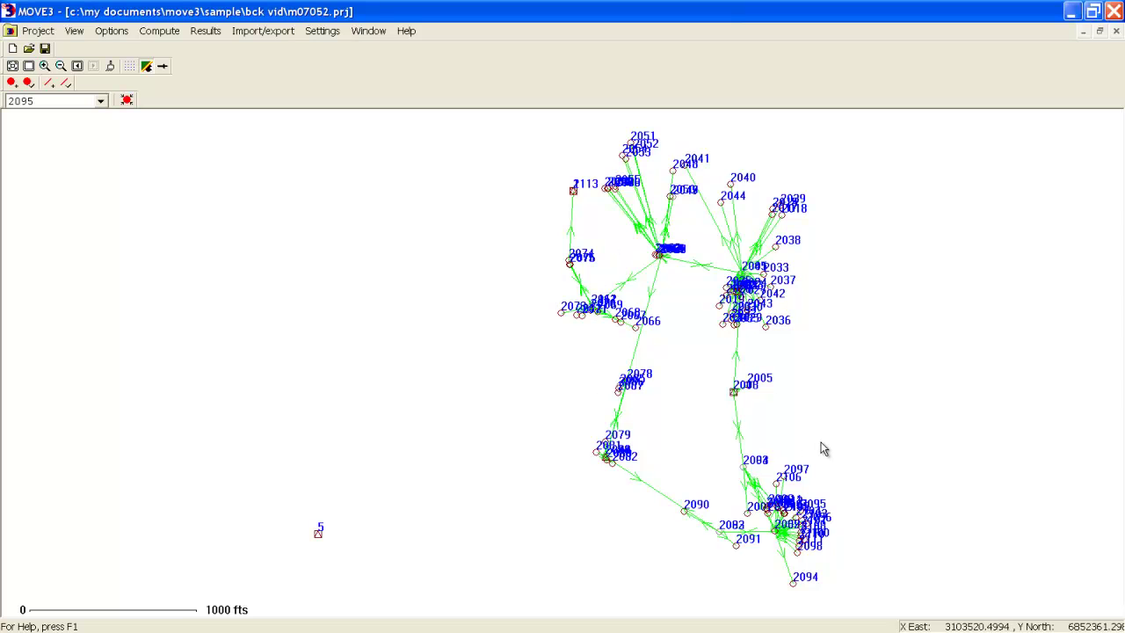
click(254, 35)
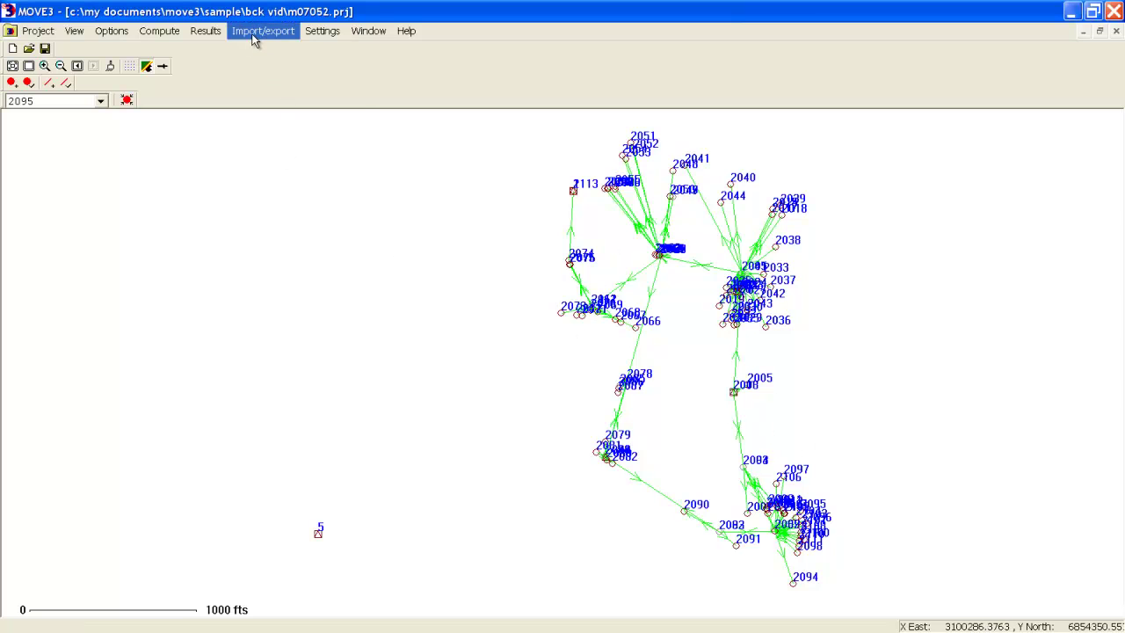
click(250, 49)
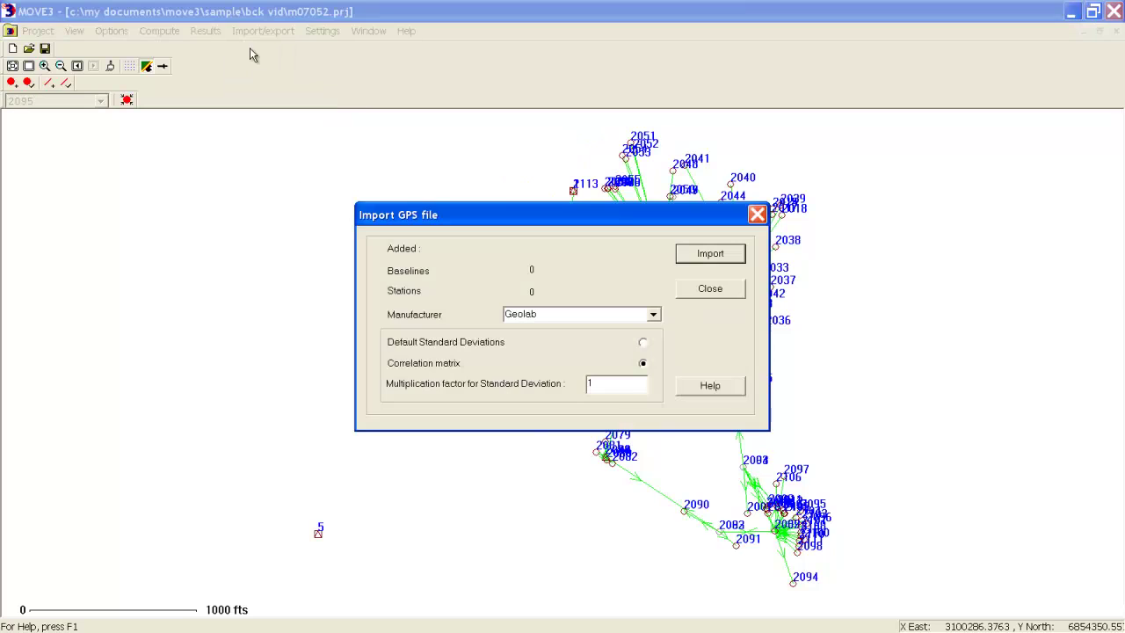
click(653, 314)
mouse_move(660, 372)
mouse_down()
mouse_move(659, 356)
mouse_move(658, 384)
mouse_up()
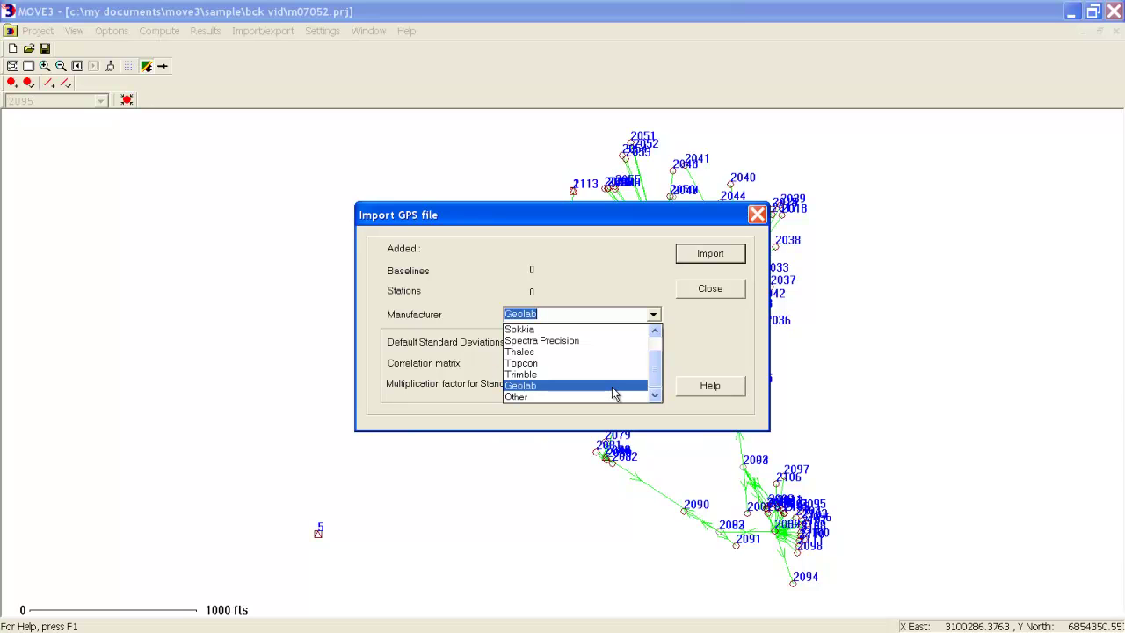
click(613, 387)
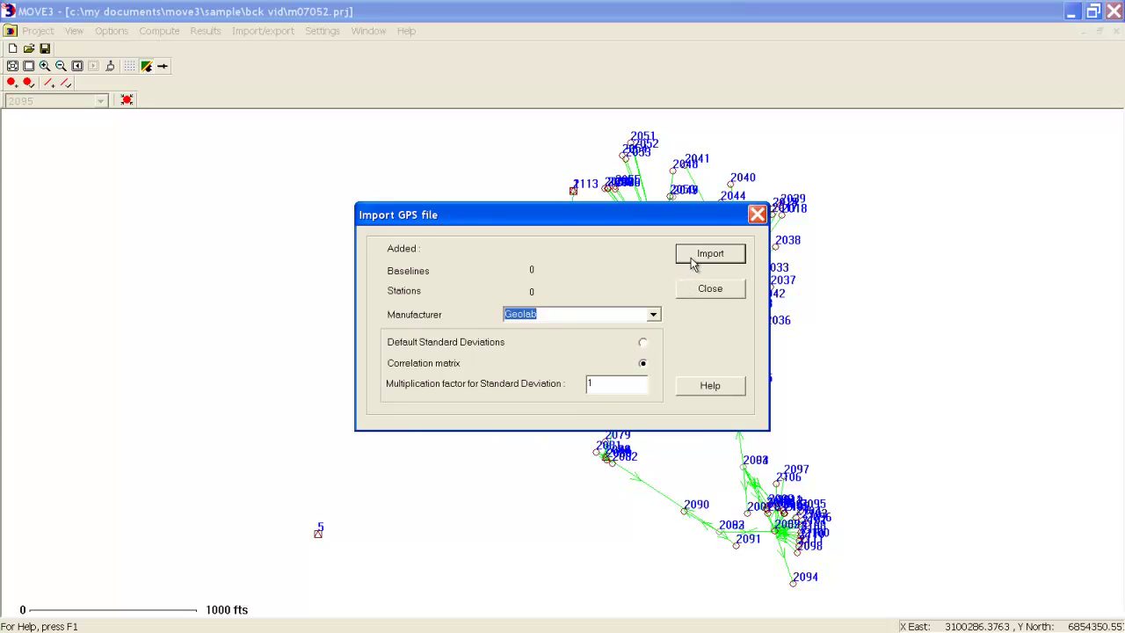
click(690, 254)
click(454, 192)
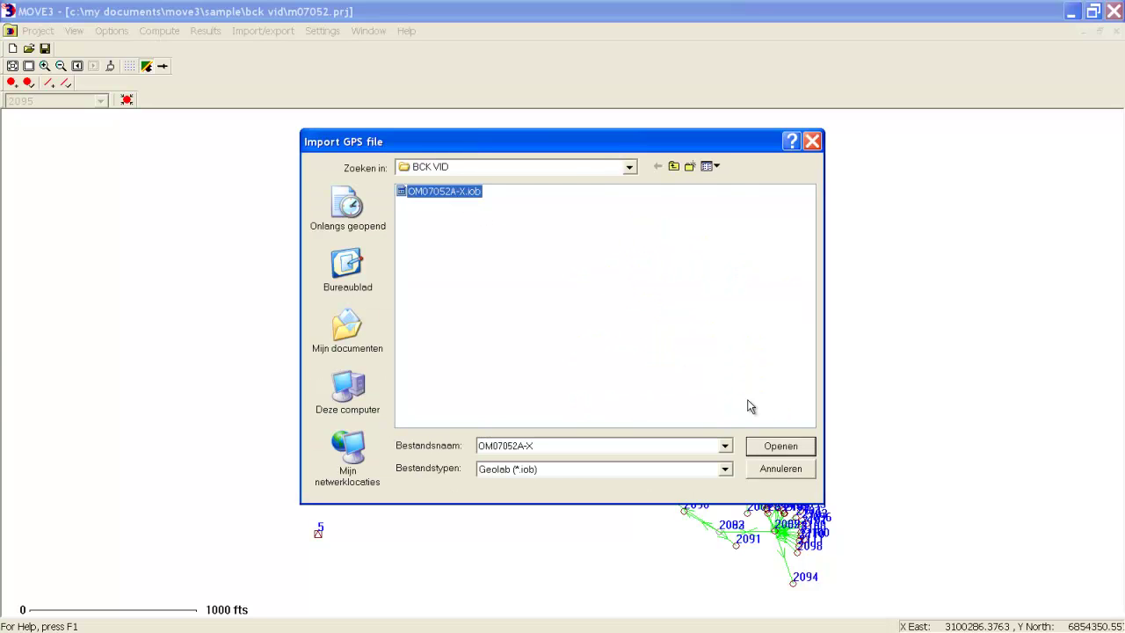
click(777, 445)
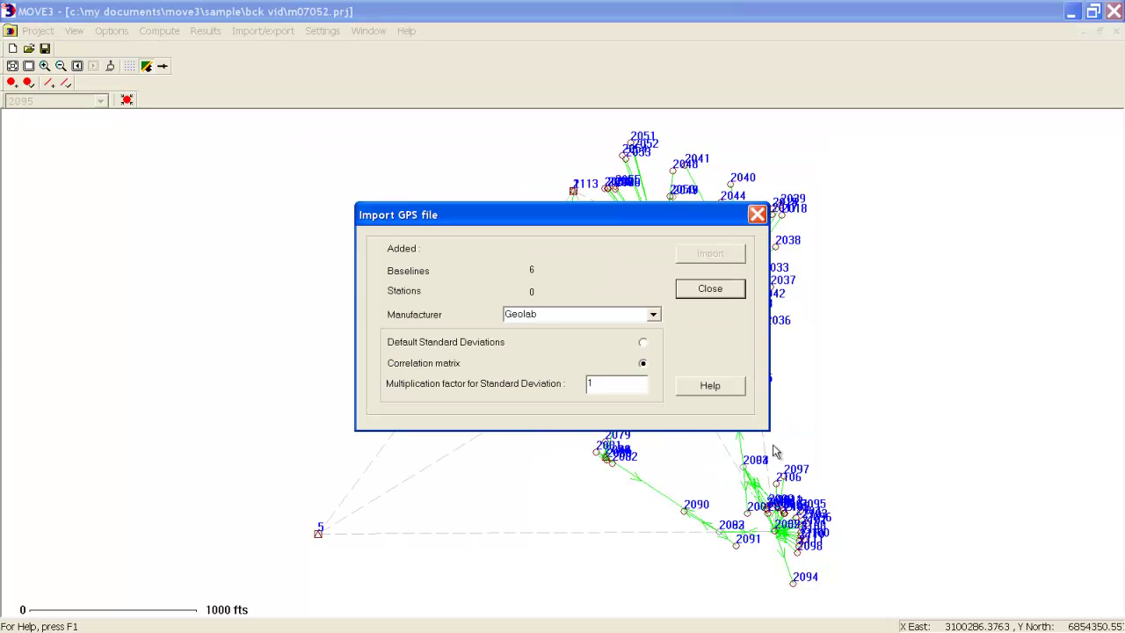
click(712, 296)
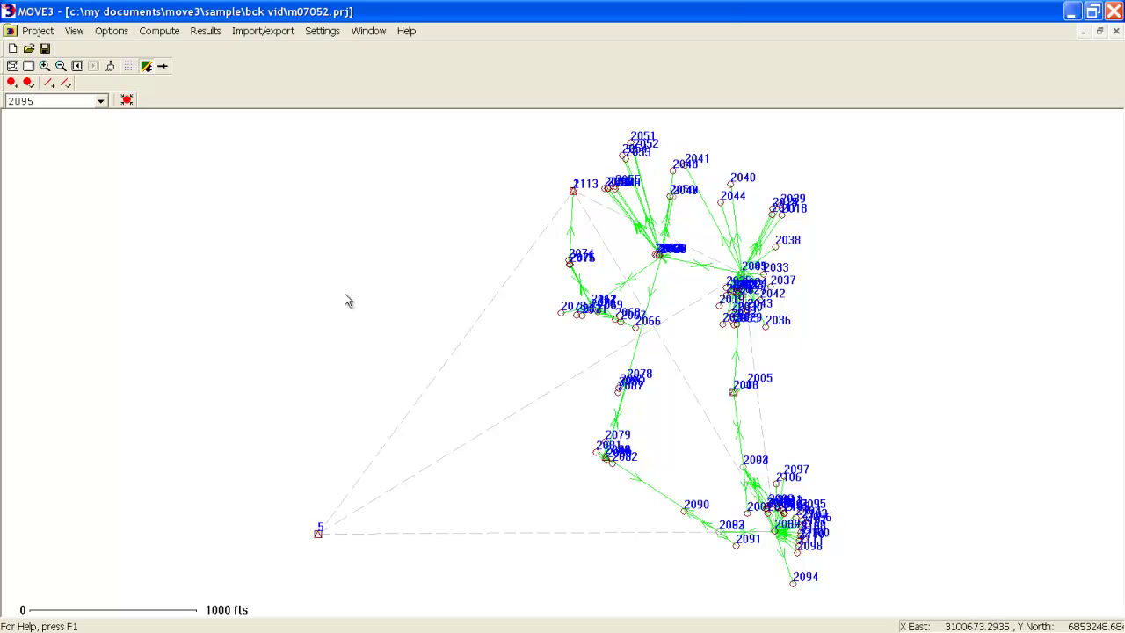
click(75, 33)
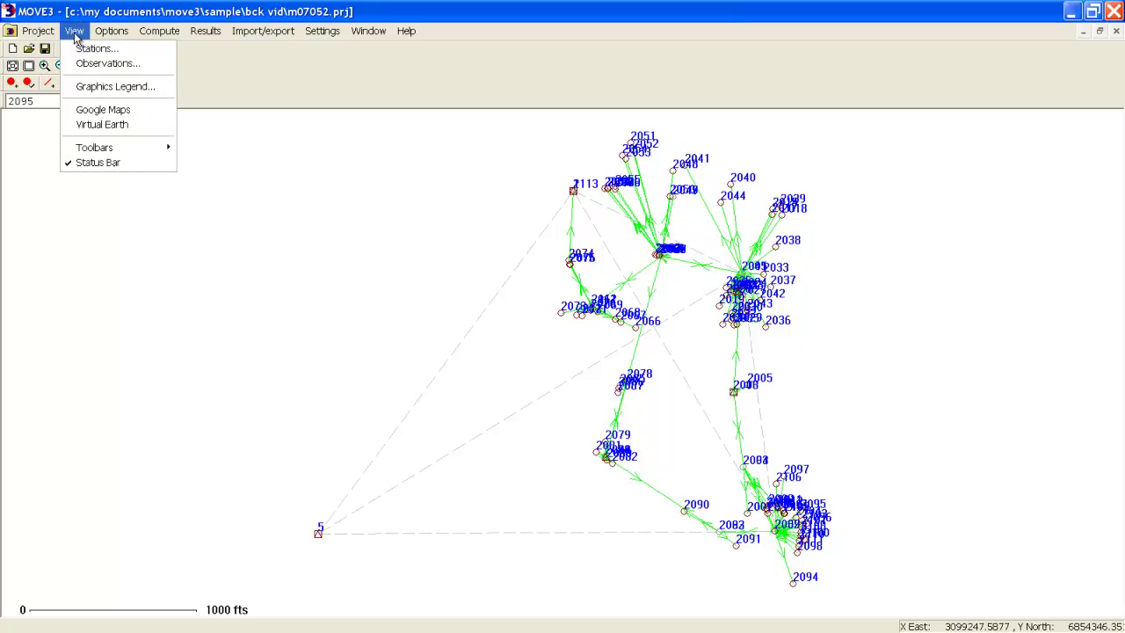
click(90, 114)
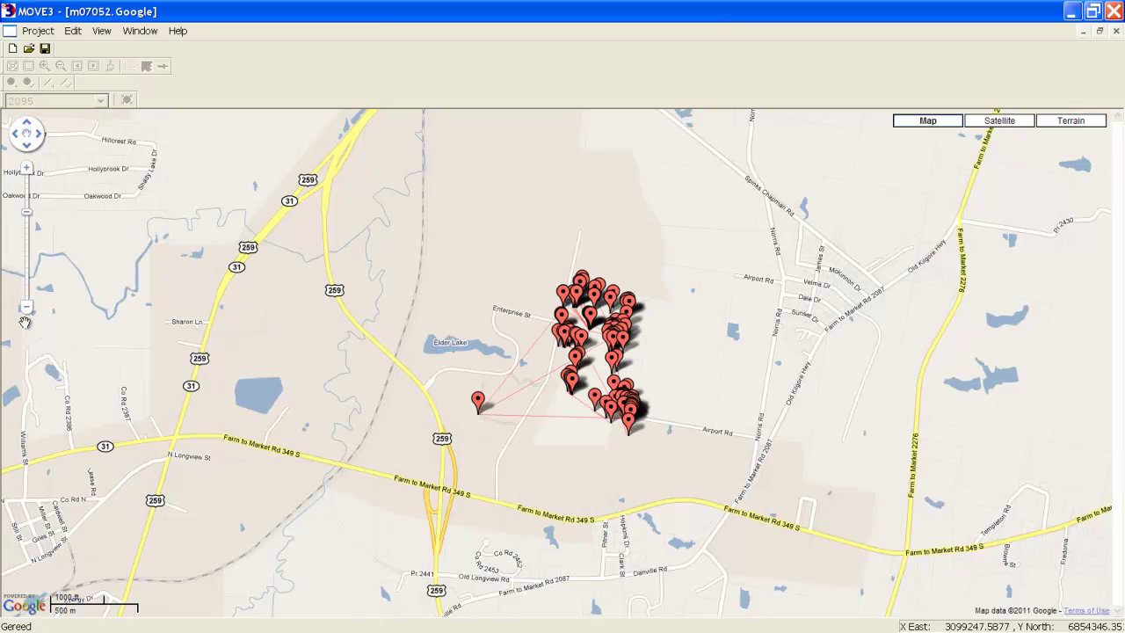
click(26, 312)
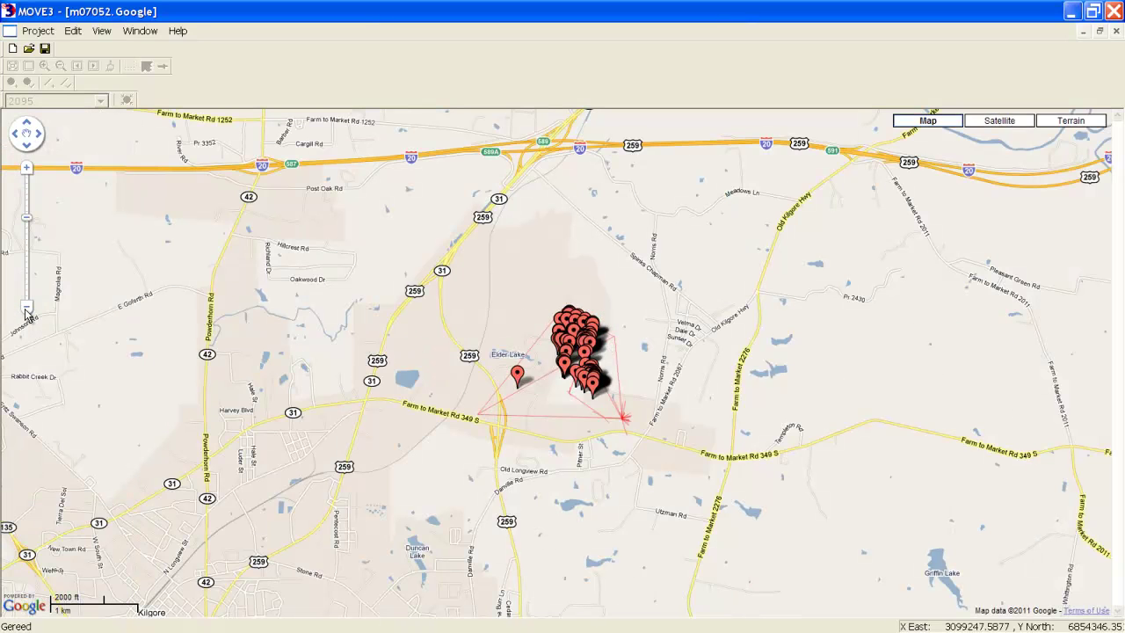
click(26, 312)
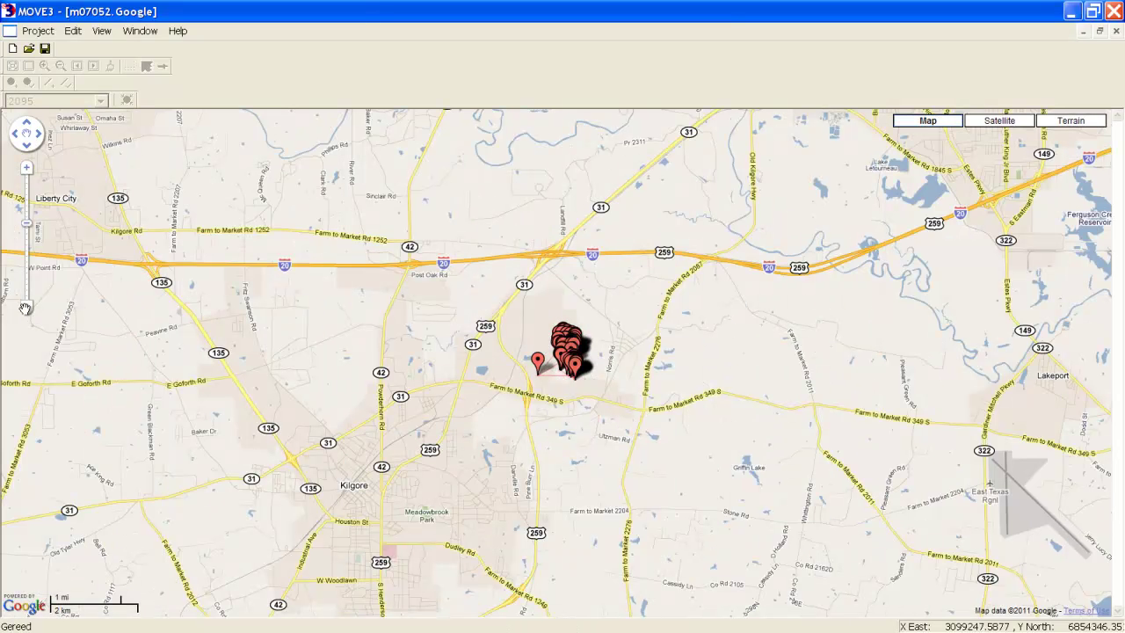
click(1117, 32)
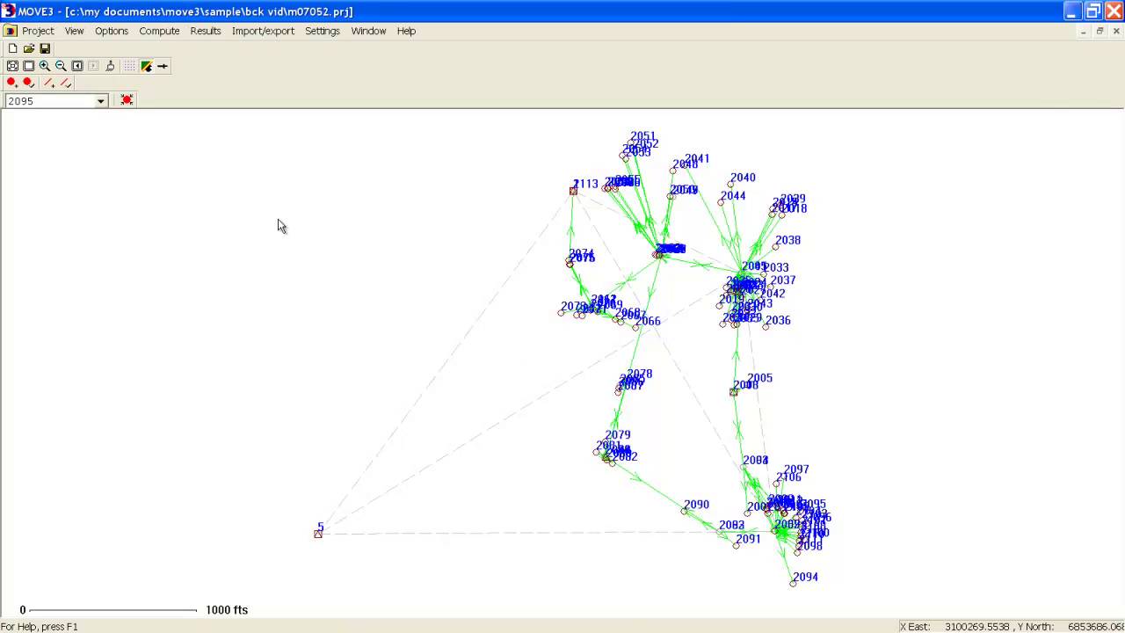
Zoom to stations 2051–2054 and insert a new perpendicular geometrical relation observation
click(15, 69)
drag(574, 121, 673, 175)
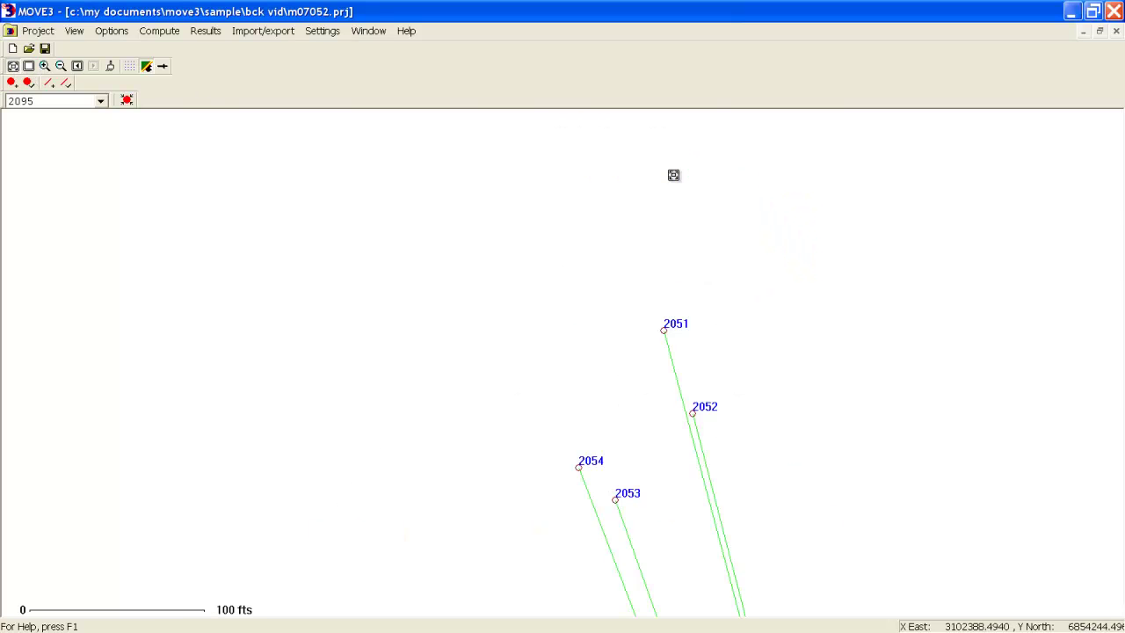
click(72, 34)
click(86, 70)
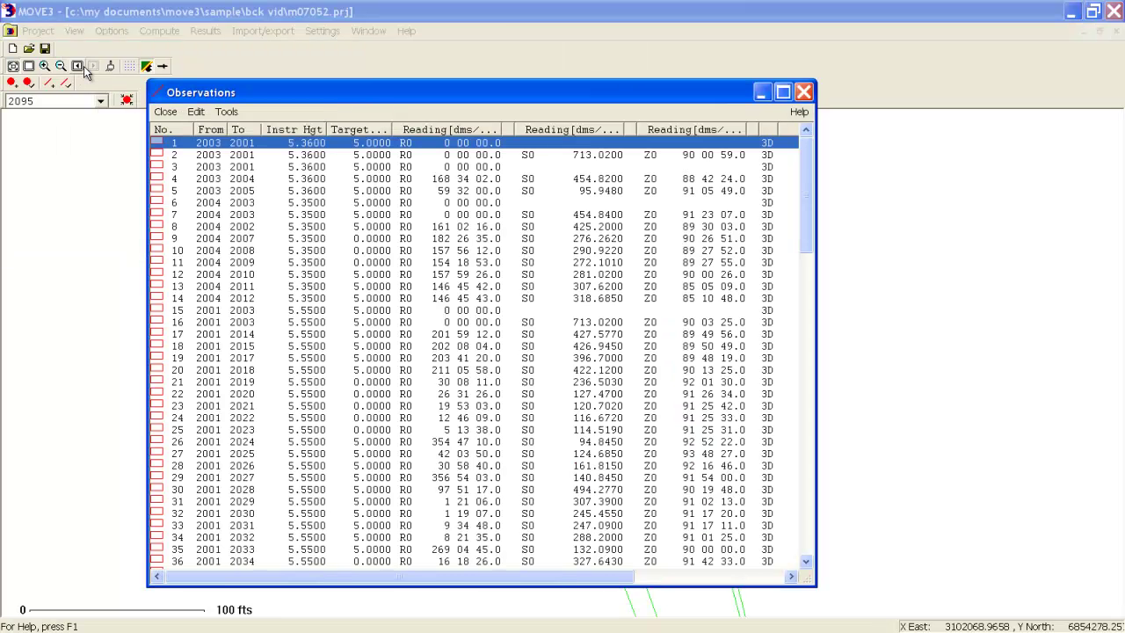
click(197, 112)
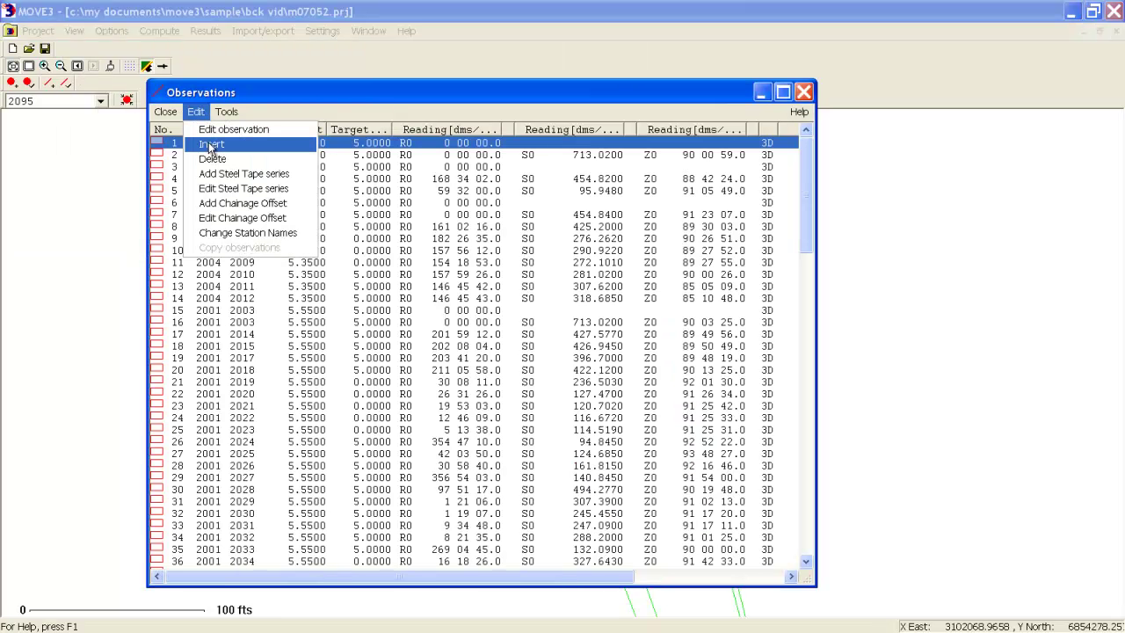
click(211, 144)
click(402, 359)
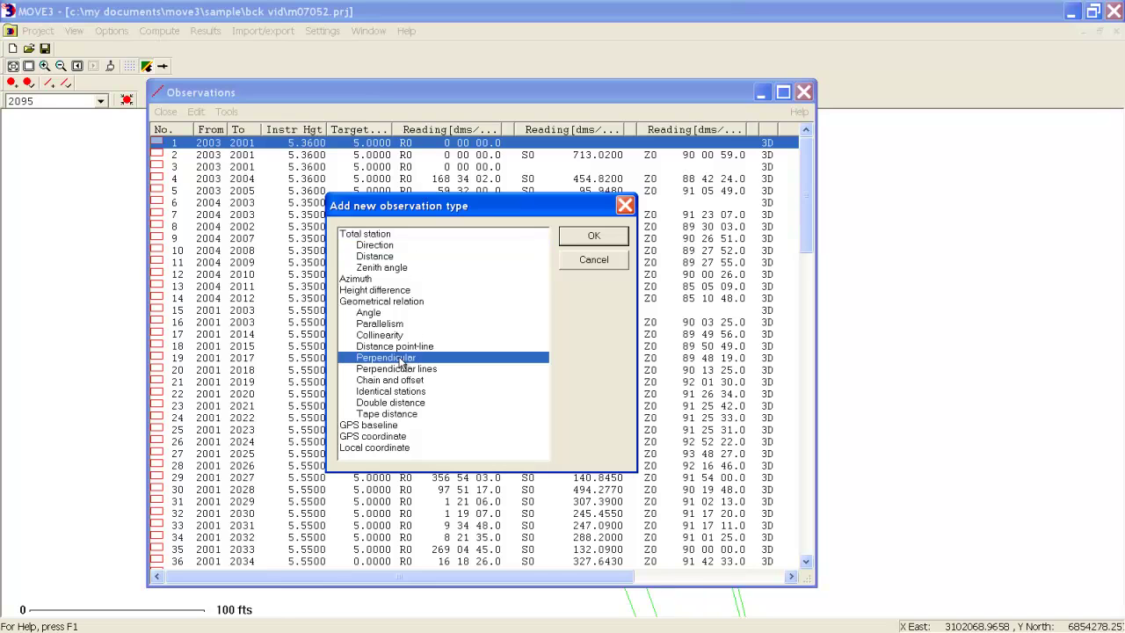
click(567, 241)
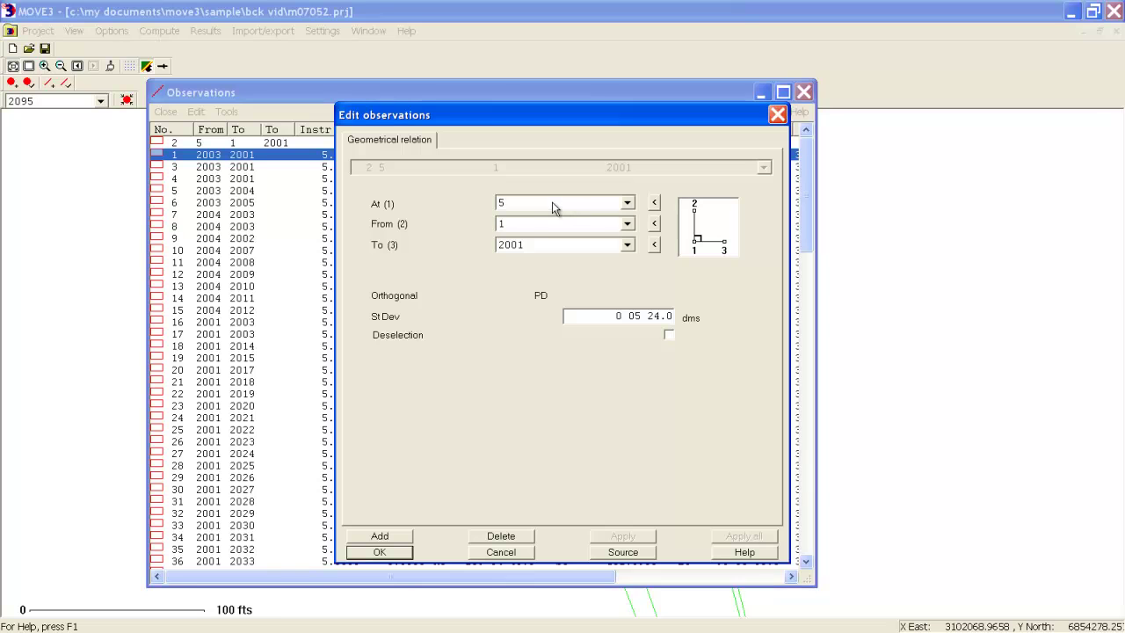
Set the relation at 2053, from 2054, to 2052, and apply it
click(553, 206)
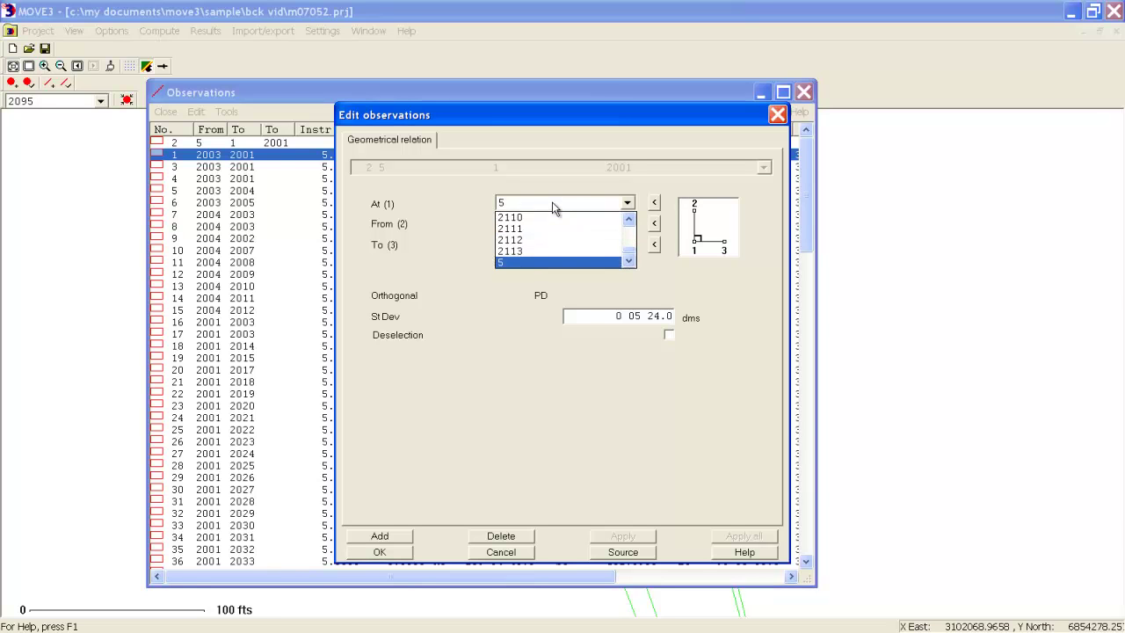
text(2001)
text(2053)
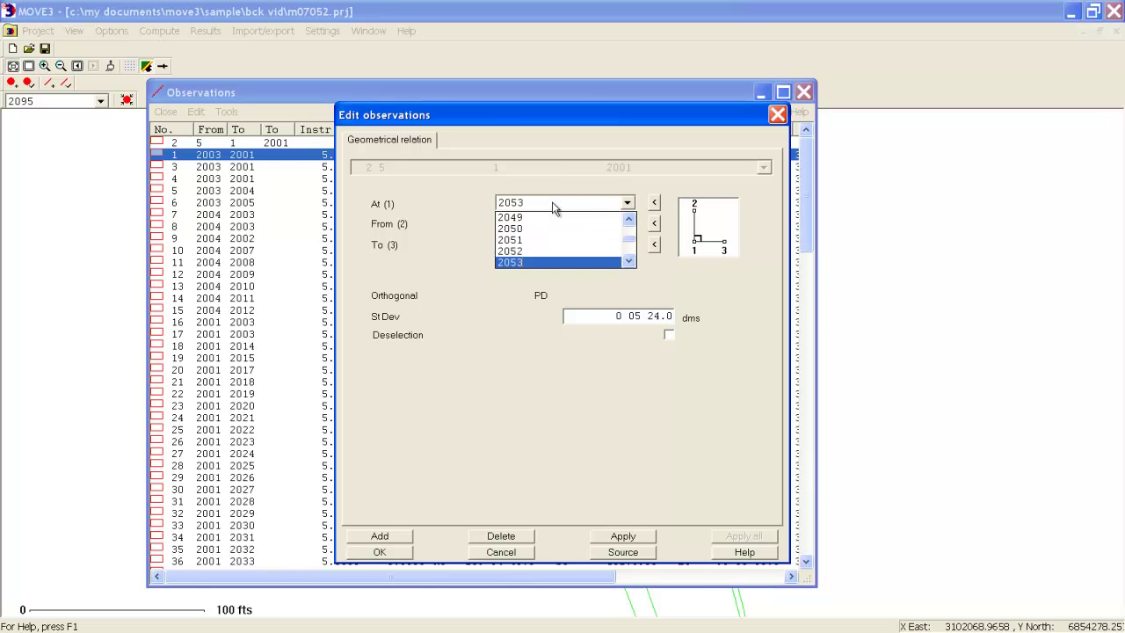
click(527, 263)
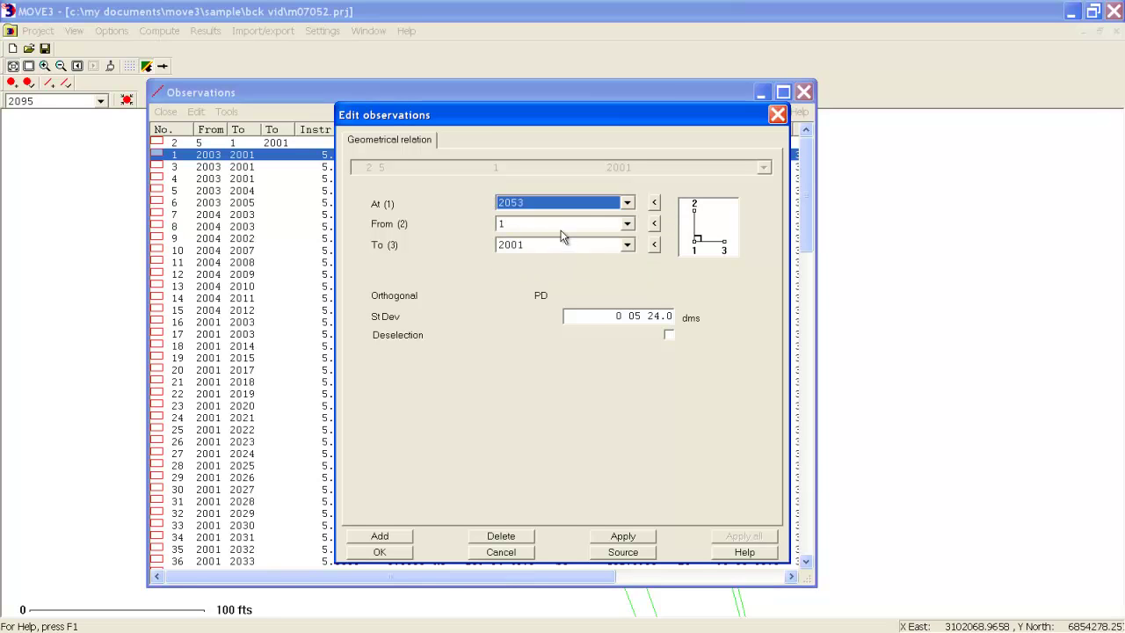
click(559, 221)
text(2)
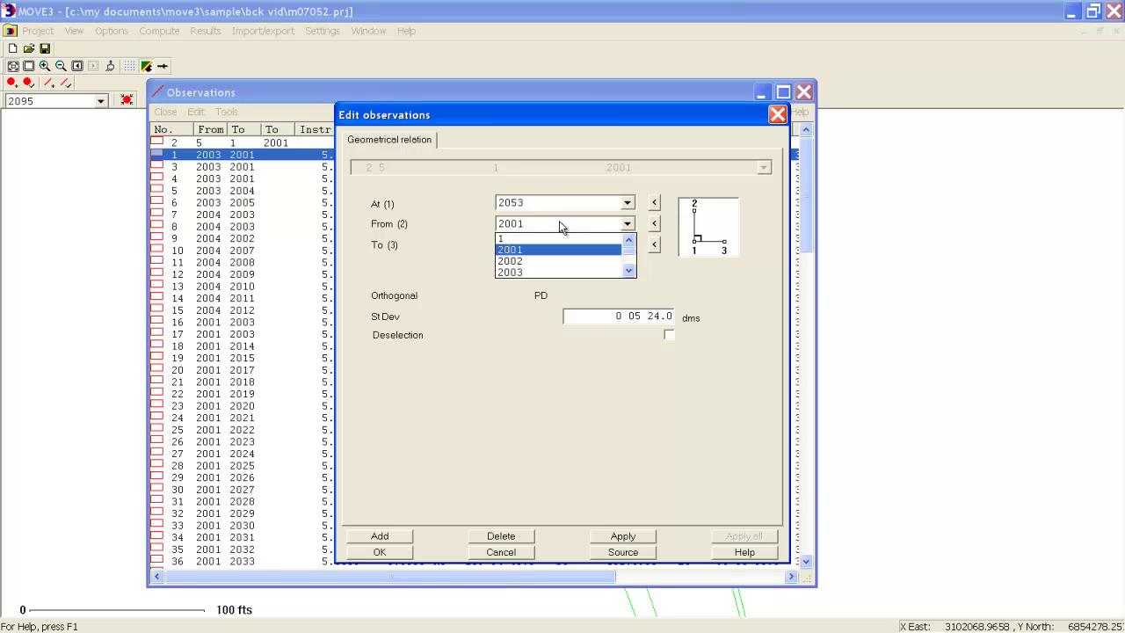
text(054)
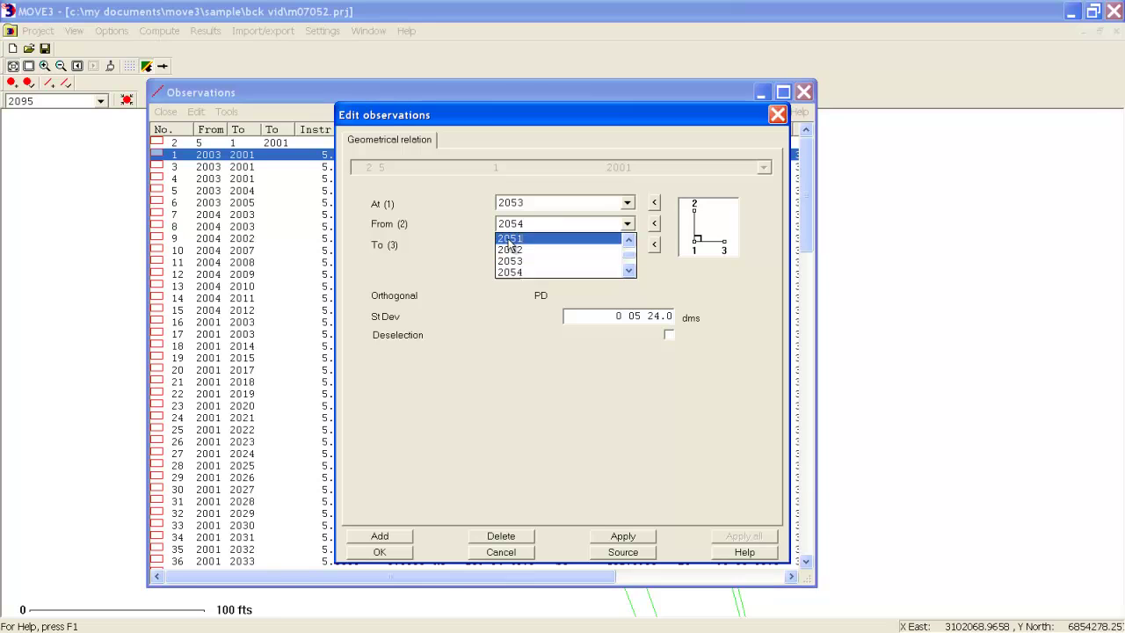
click(525, 271)
click(545, 247)
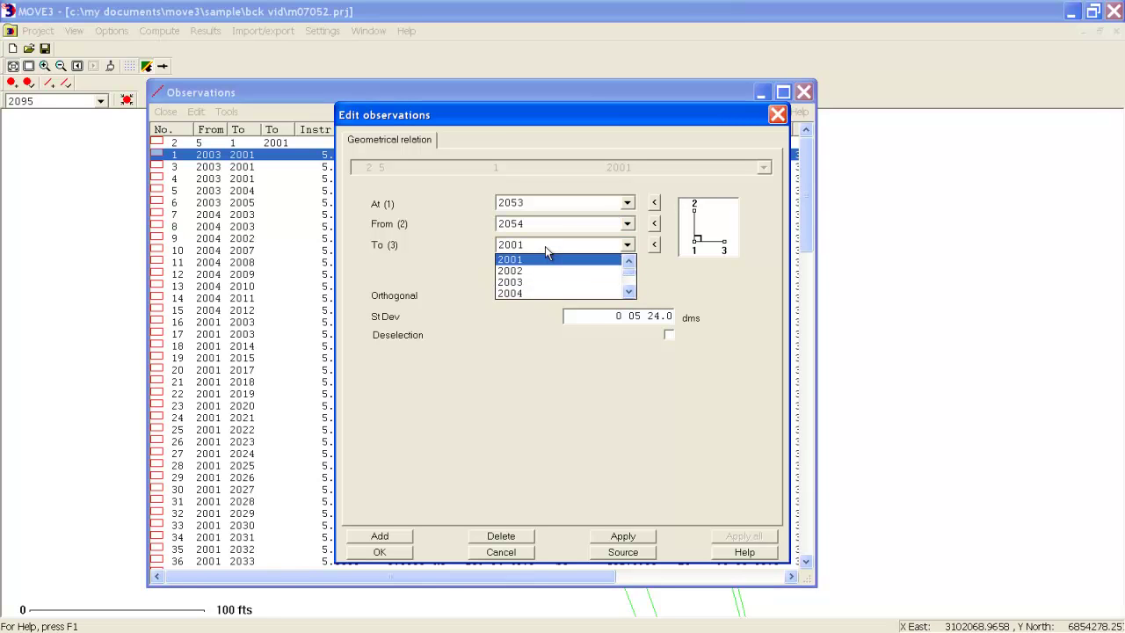
text(2052)
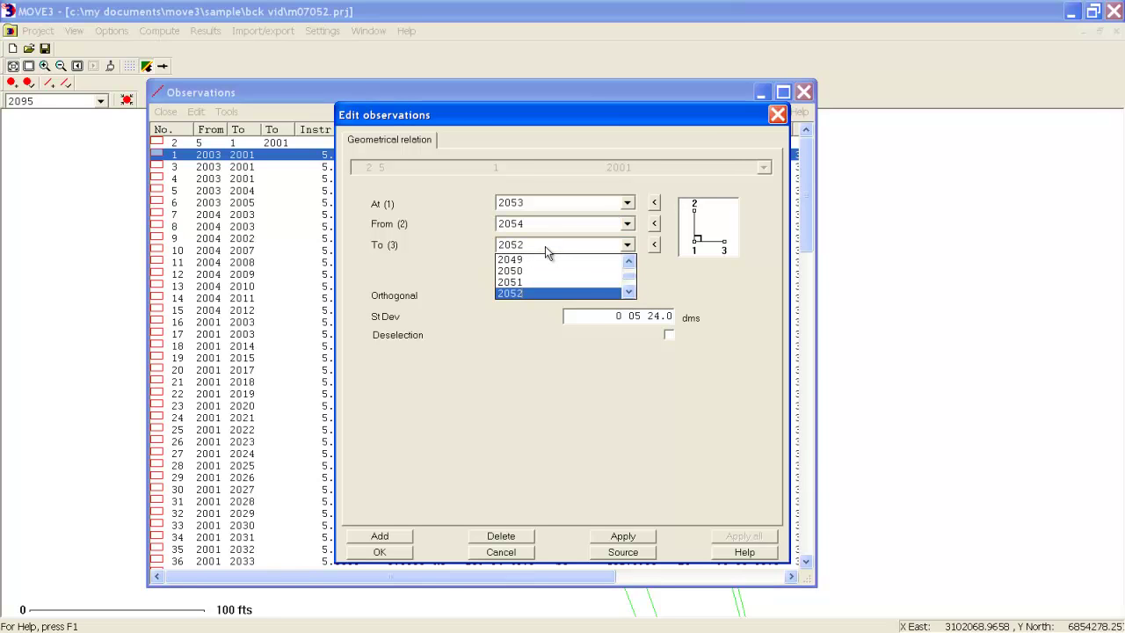
key(Return)
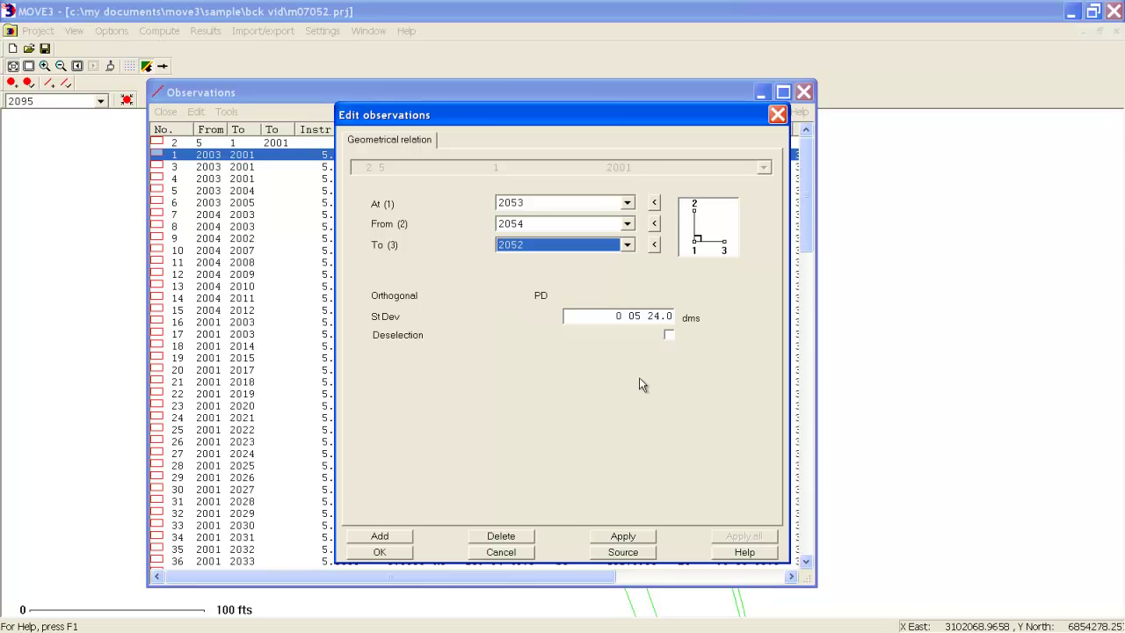
click(630, 537)
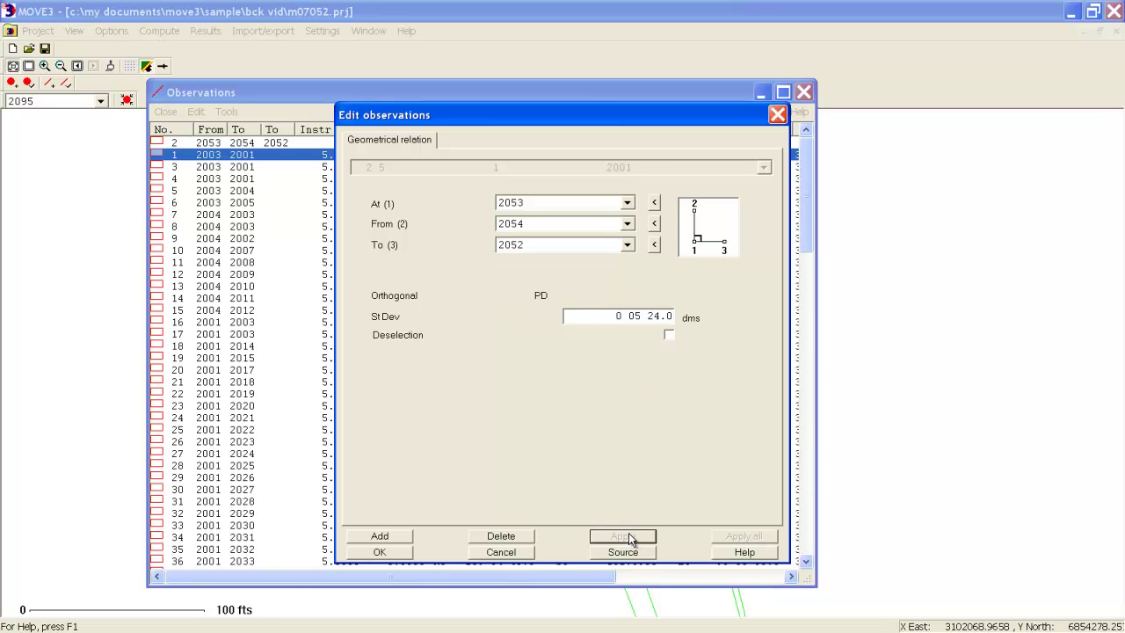
click(390, 553)
click(804, 92)
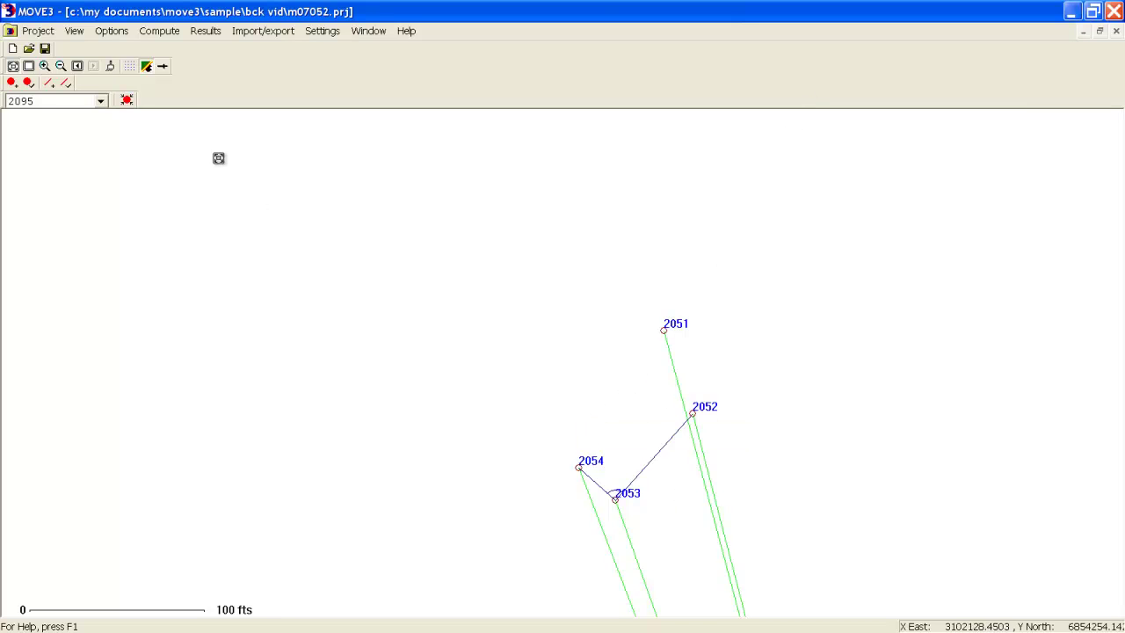
Run LOOPS3 loop detection and read the misclosure report for the three GPS baseline loops
click(159, 32)
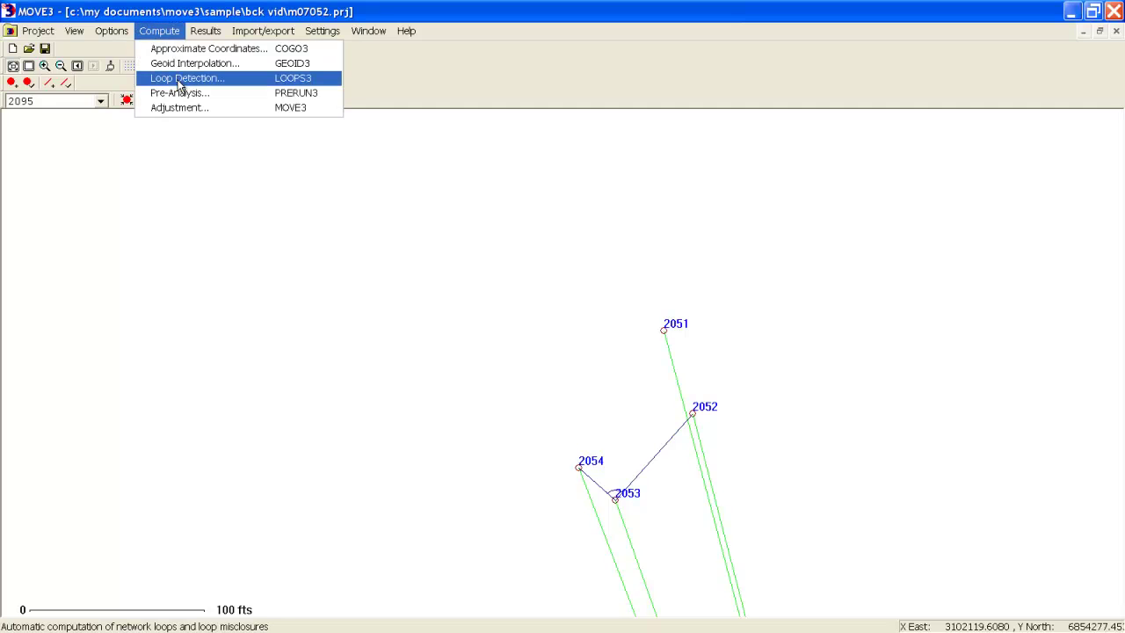
click(177, 80)
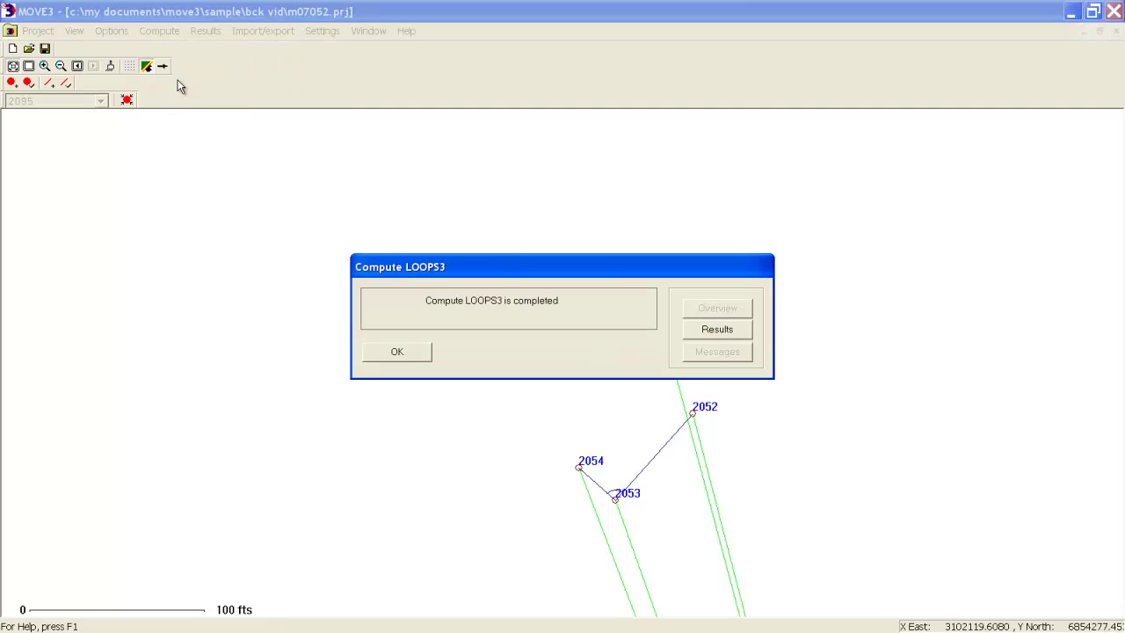
click(714, 329)
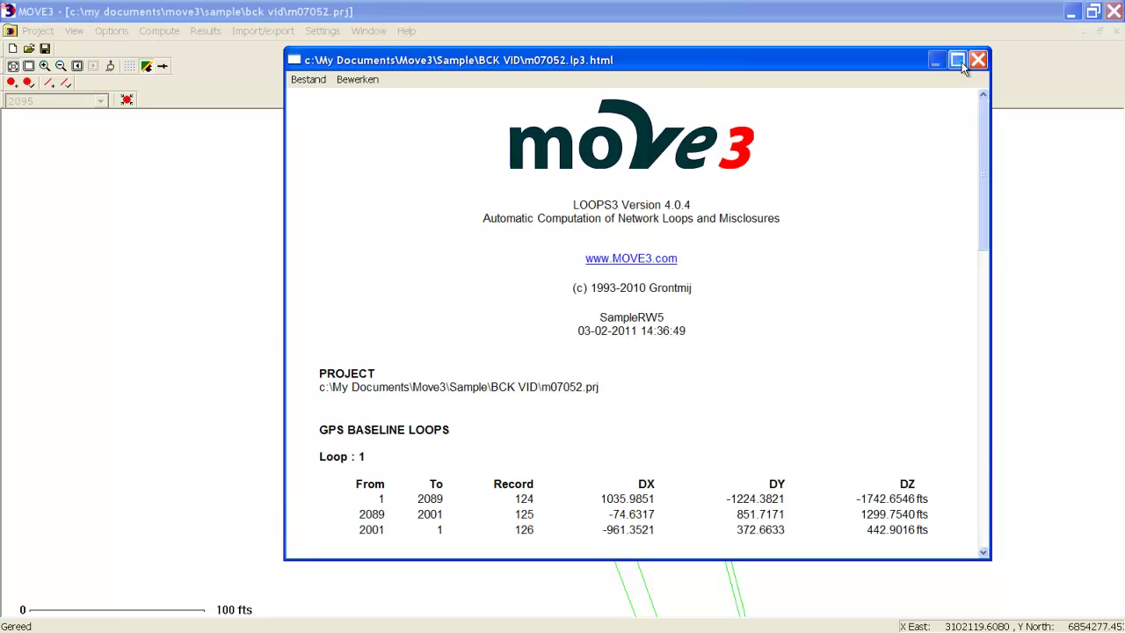
click(959, 61)
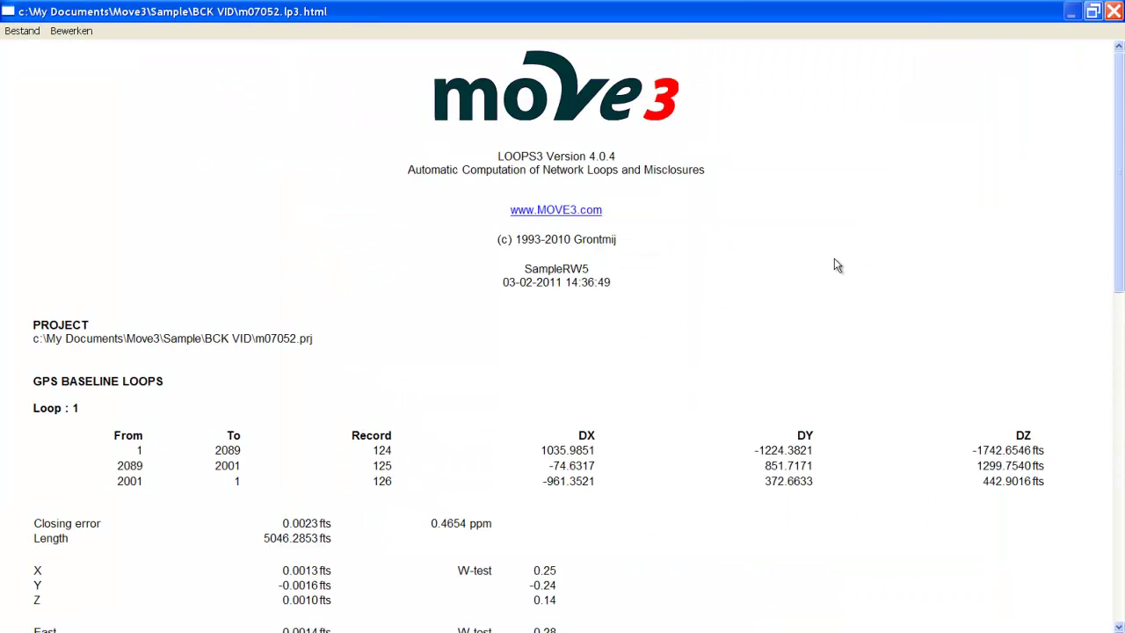
scroll(837, 265, down, 4)
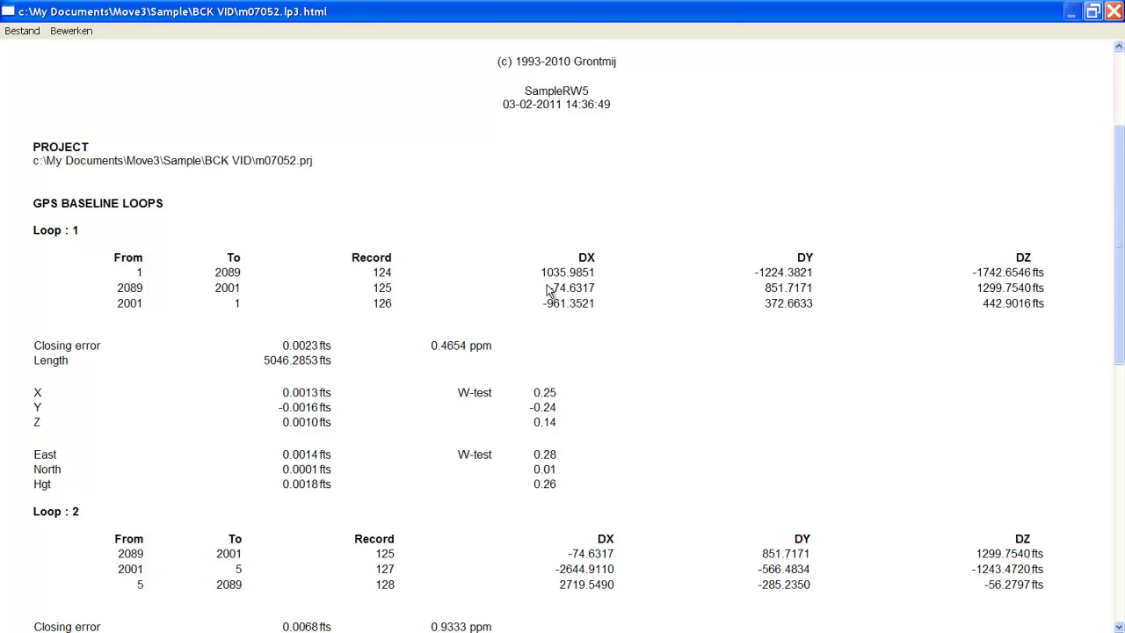
scroll(536, 294, down, 4)
scroll(547, 290, down, 8)
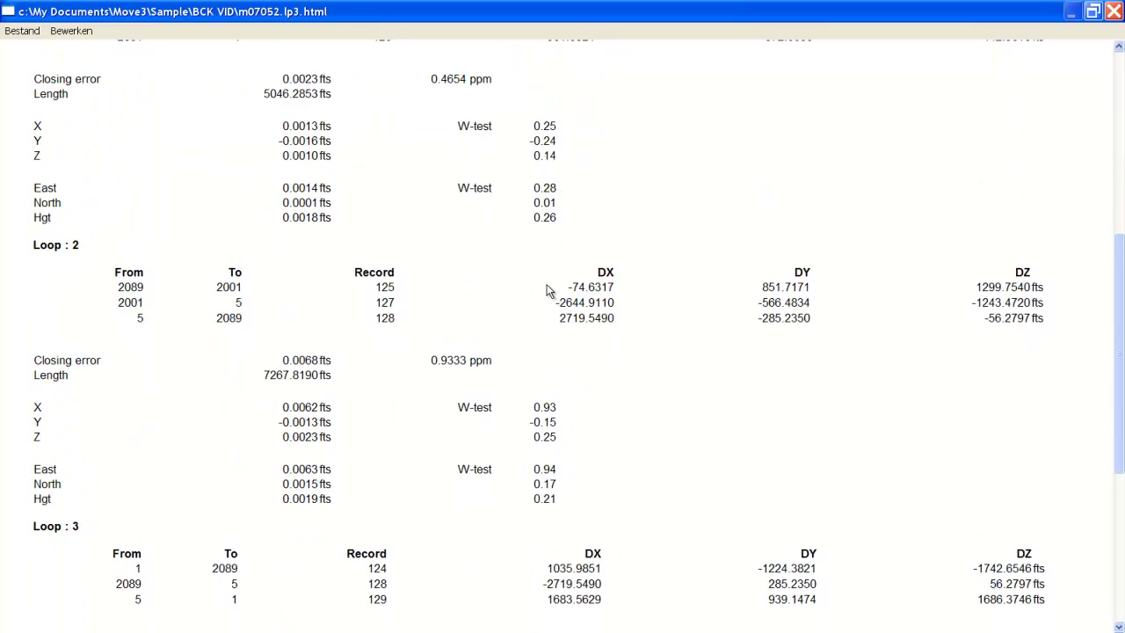
scroll(548, 282, down, 2)
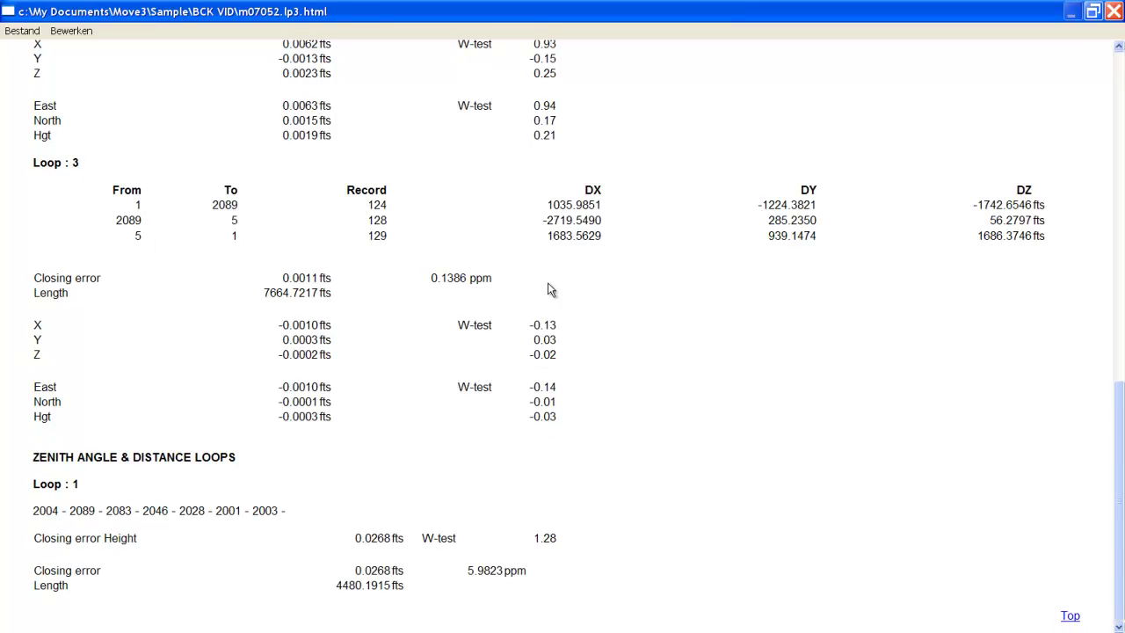
click(1114, 12)
click(418, 352)
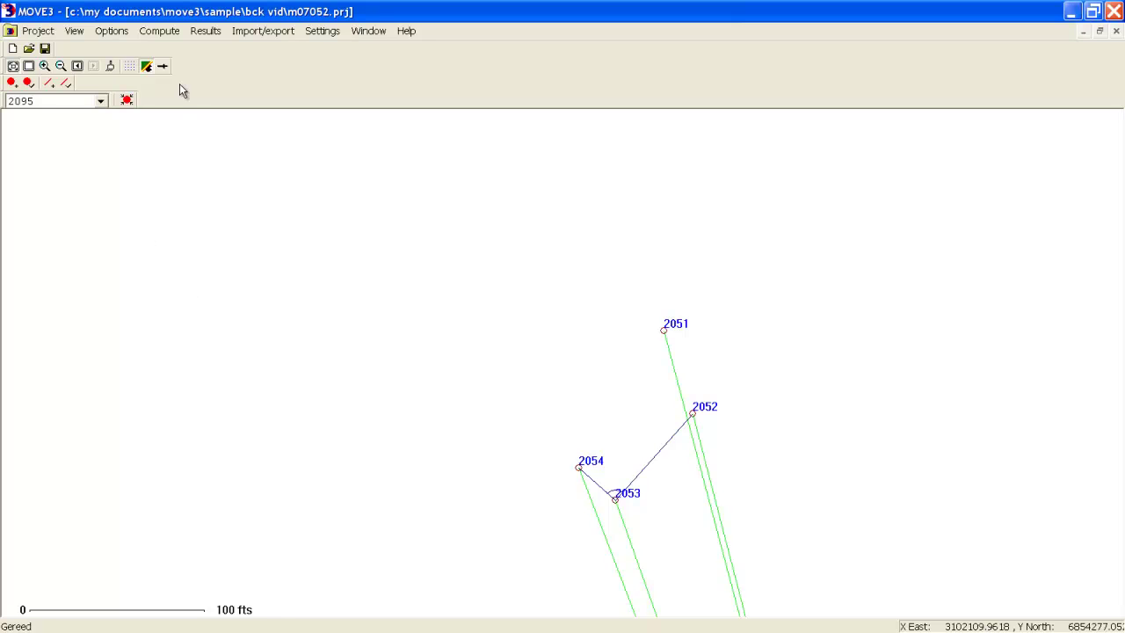
Run the PRERUN3 pre-analysis and read its report: 47 degrees of freedom, seven coinciding pairs
click(160, 34)
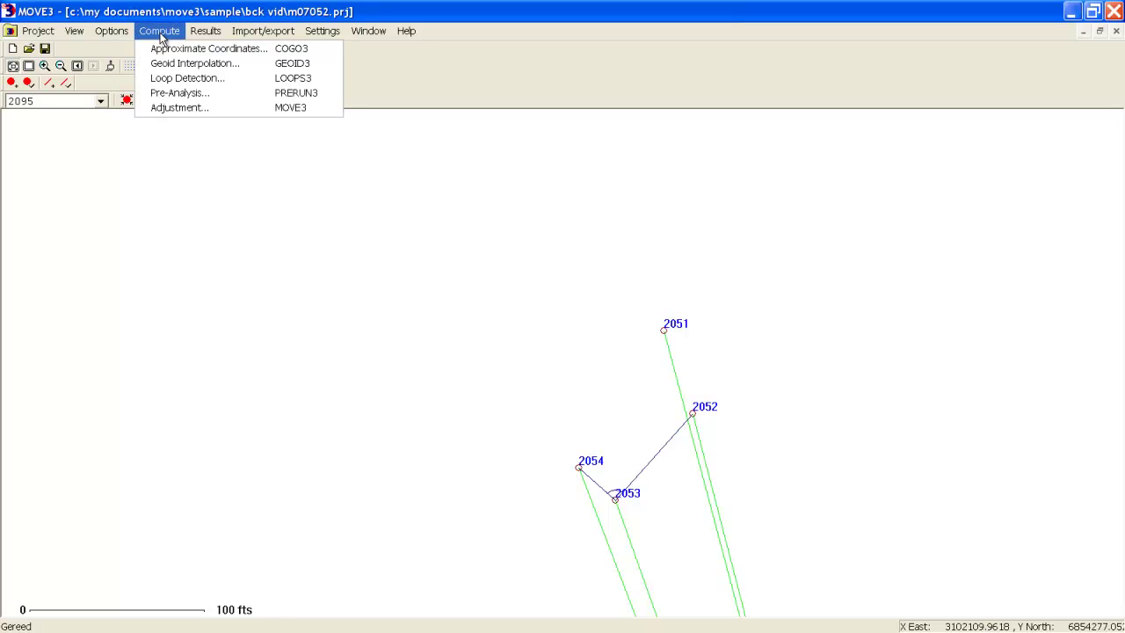
click(172, 93)
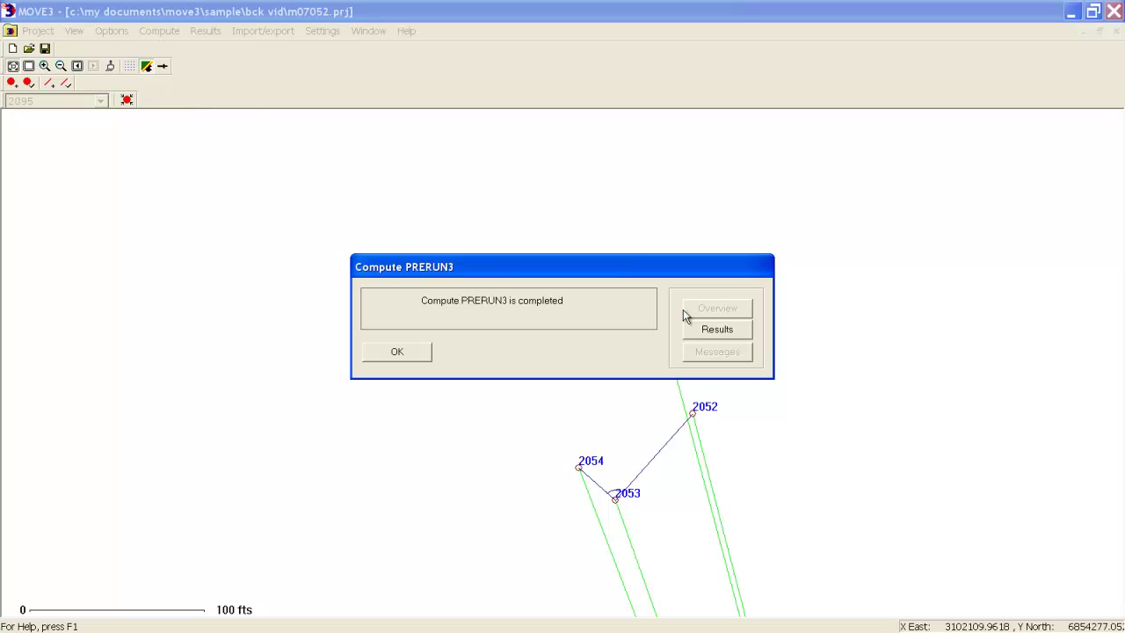
click(708, 330)
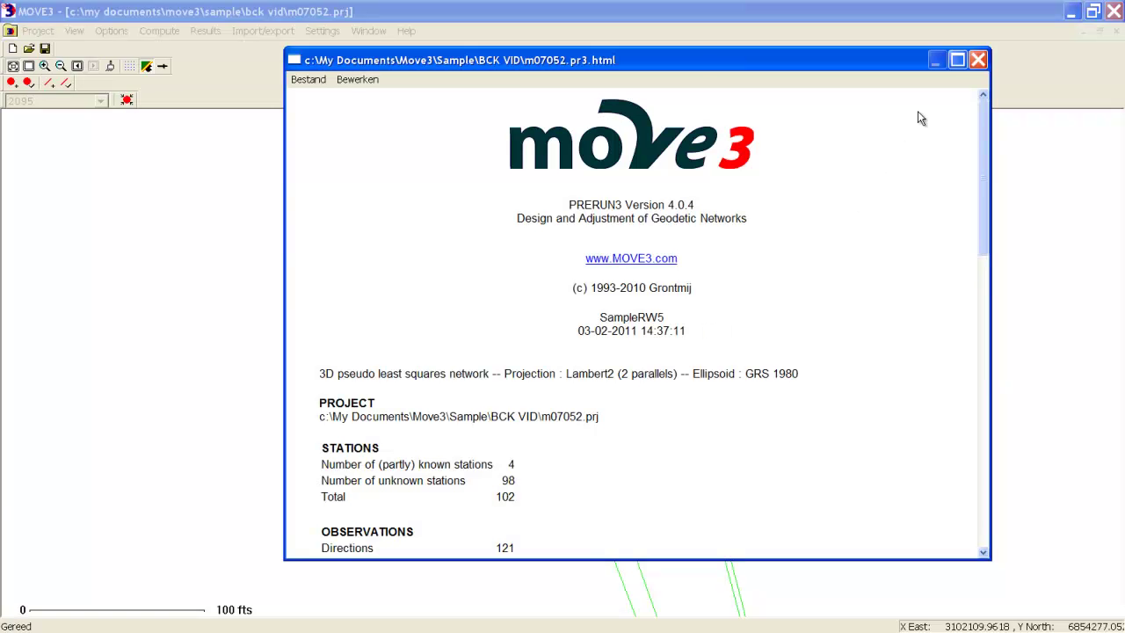
click(958, 60)
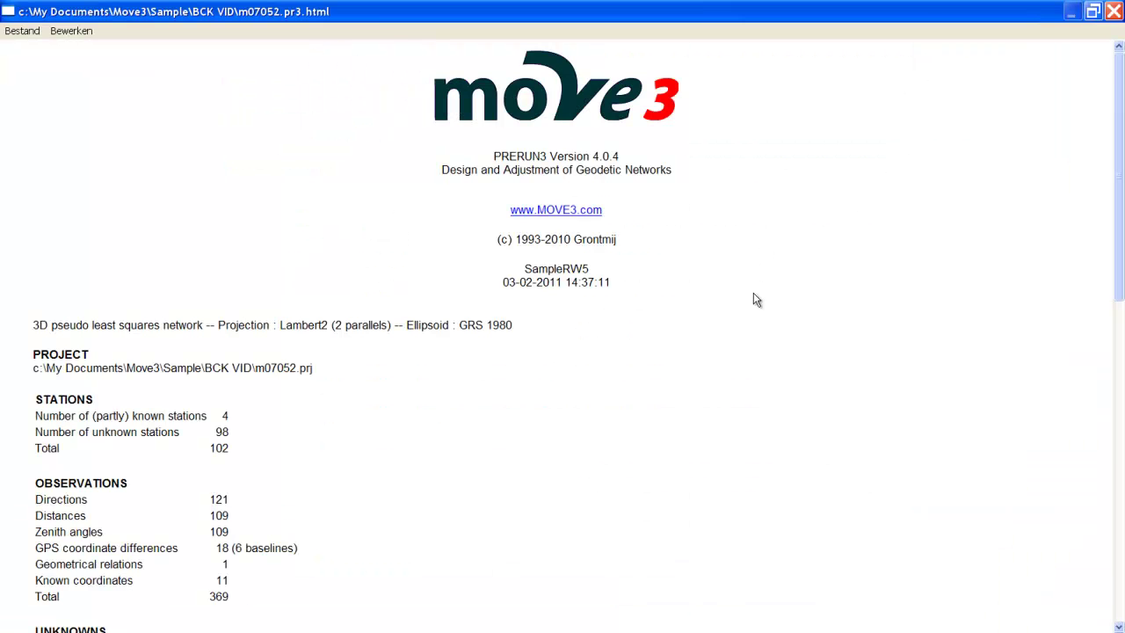
scroll(754, 300, down, 5)
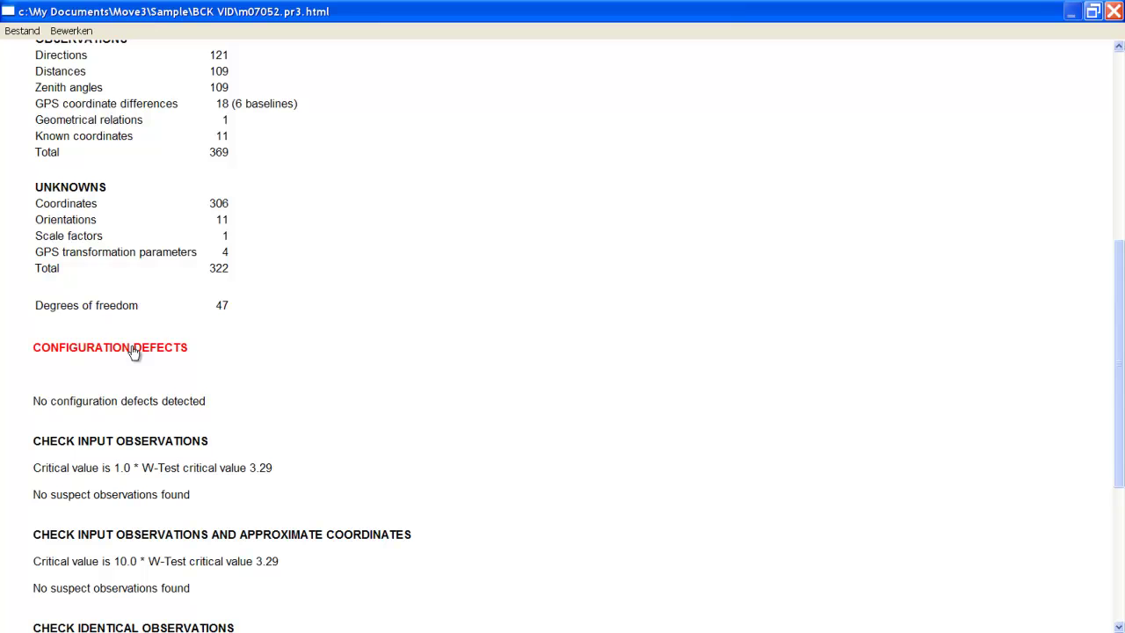
scroll(412, 358, down, 2)
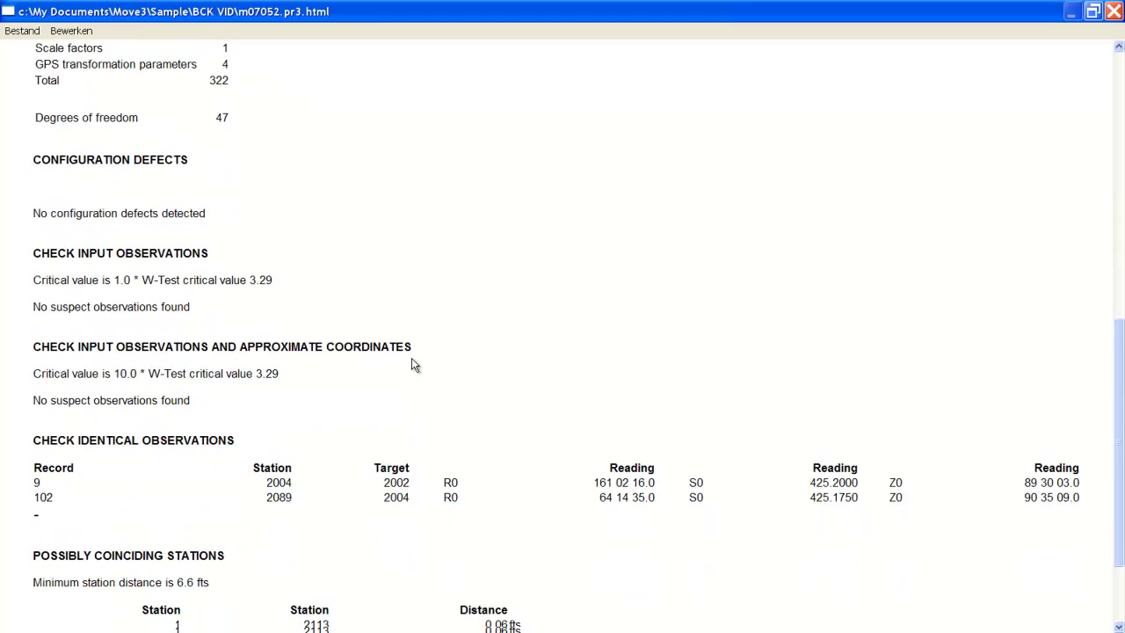
scroll(412, 358, down, 2)
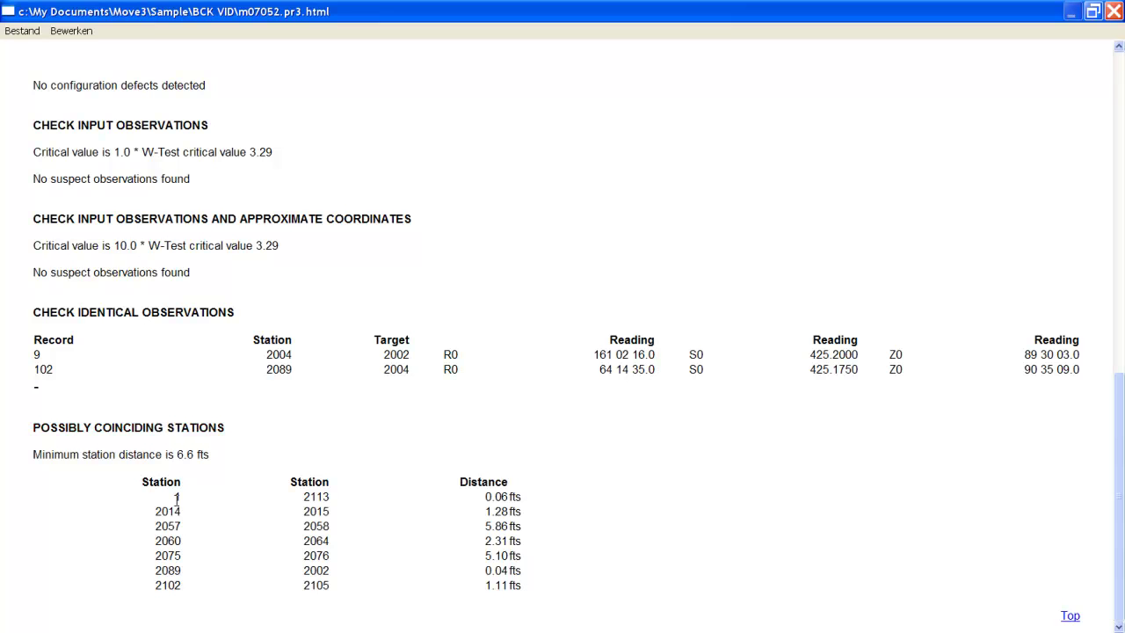
click(1114, 15)
click(412, 359)
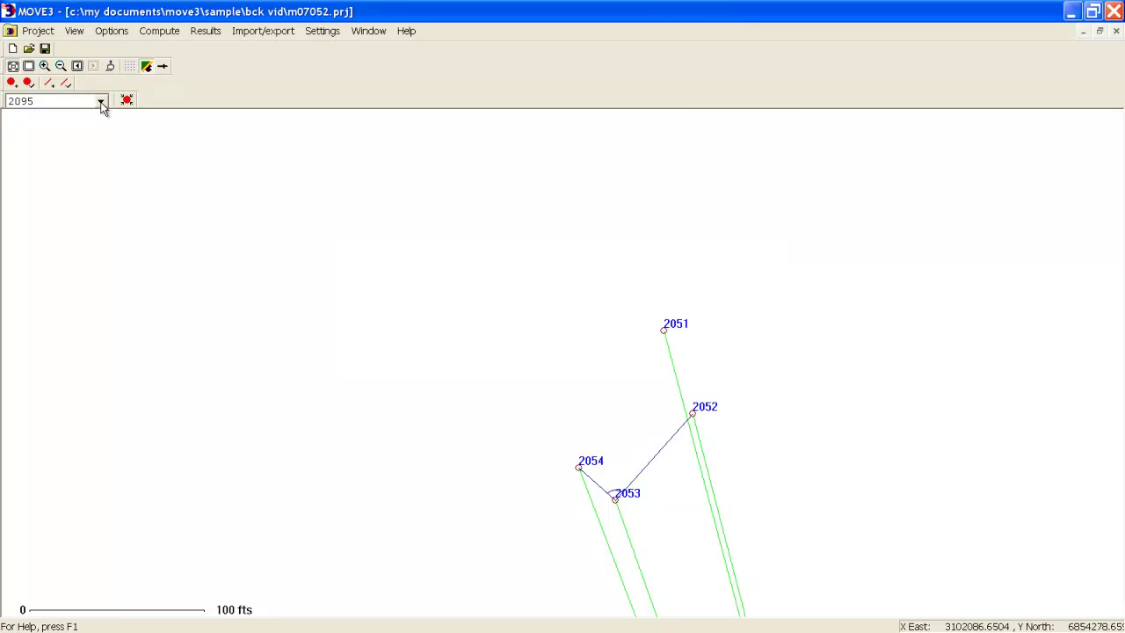
Jump to station 1 and zoom in on it and nearby station 2113
click(102, 102)
drag(106, 180, 107, 132)
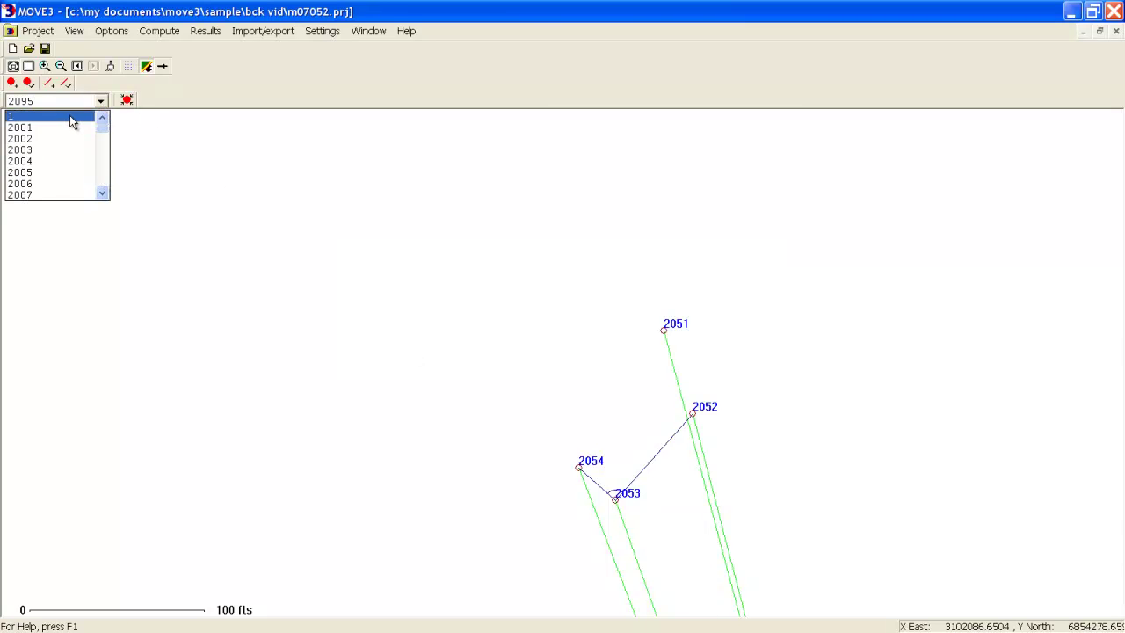
click(72, 116)
click(127, 99)
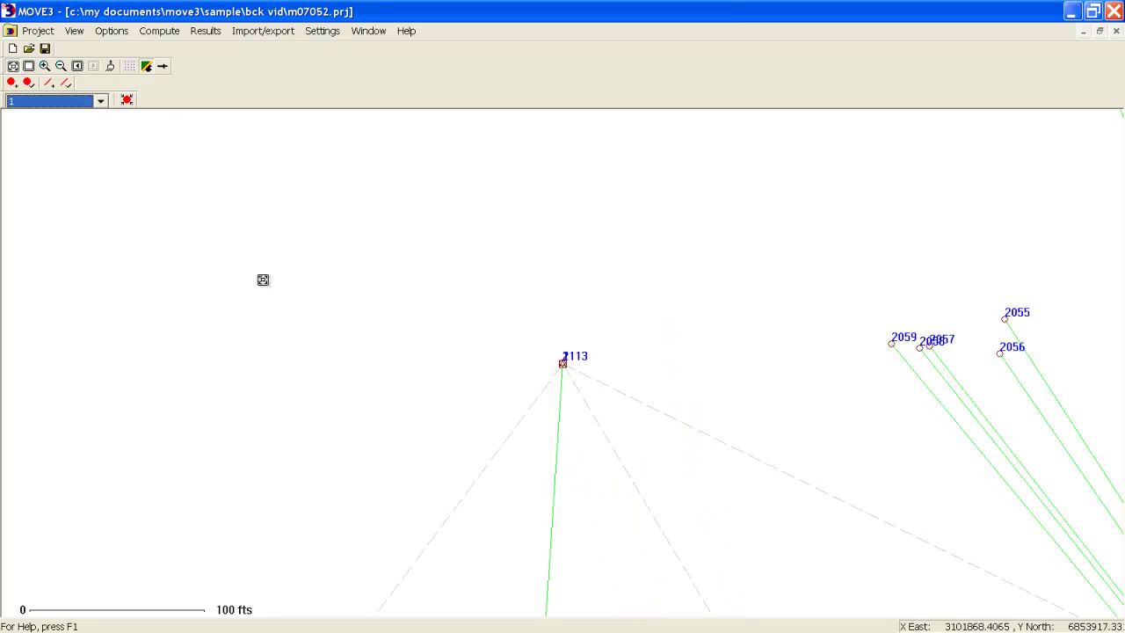
drag(508, 331, 621, 389)
drag(527, 360, 602, 429)
drag(452, 326, 591, 414)
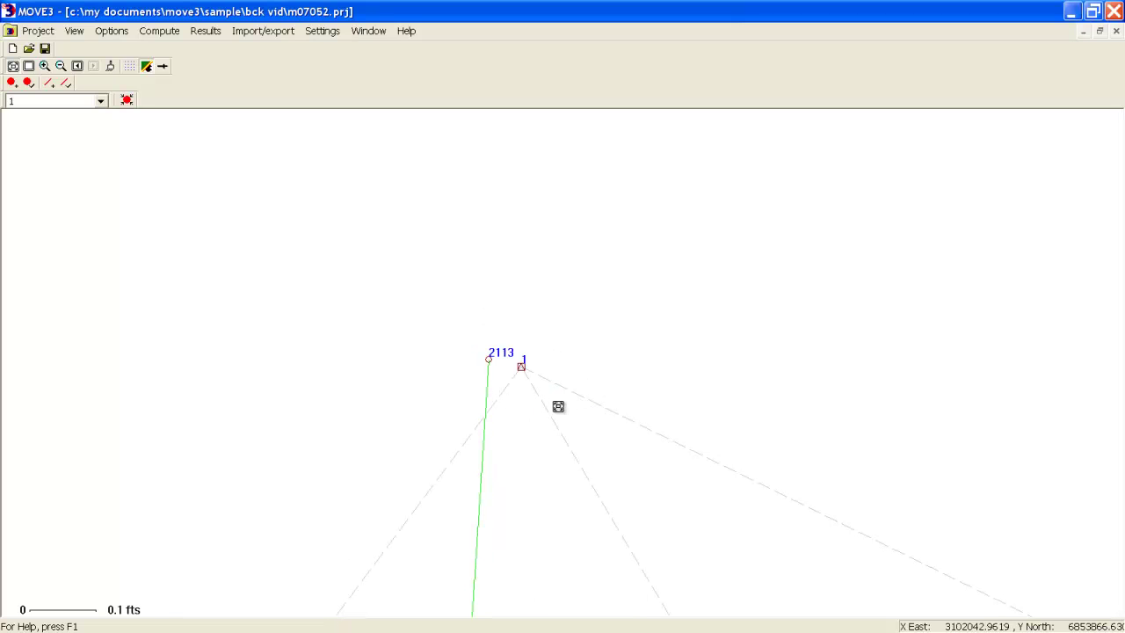
Change observation 123 from 2074 to target station 1 instead of 2113
click(72, 33)
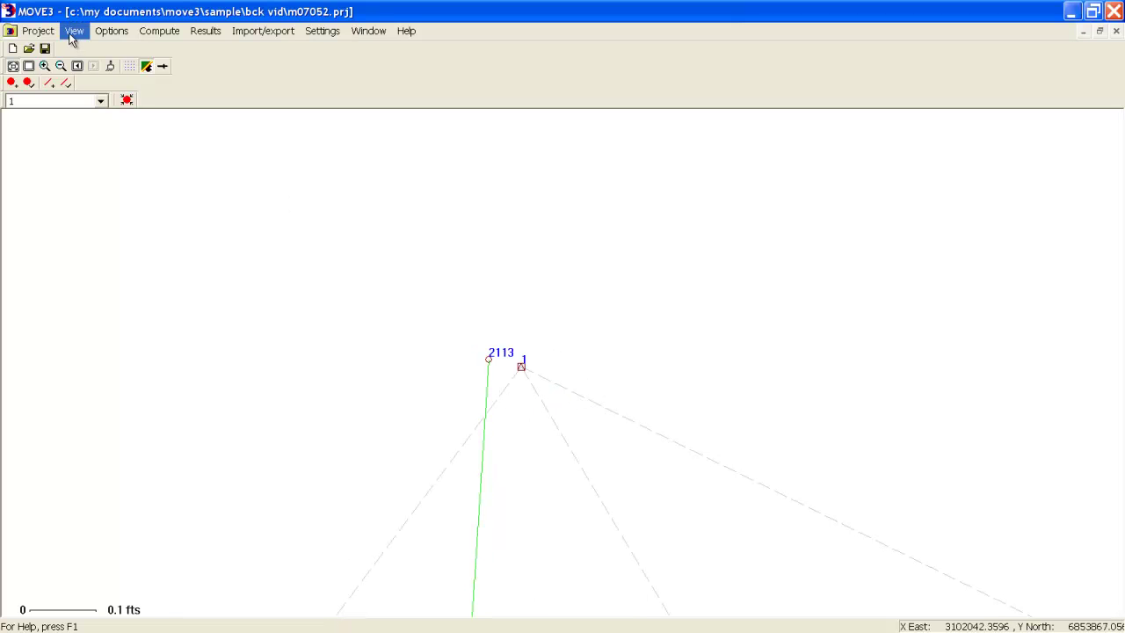
click(96, 63)
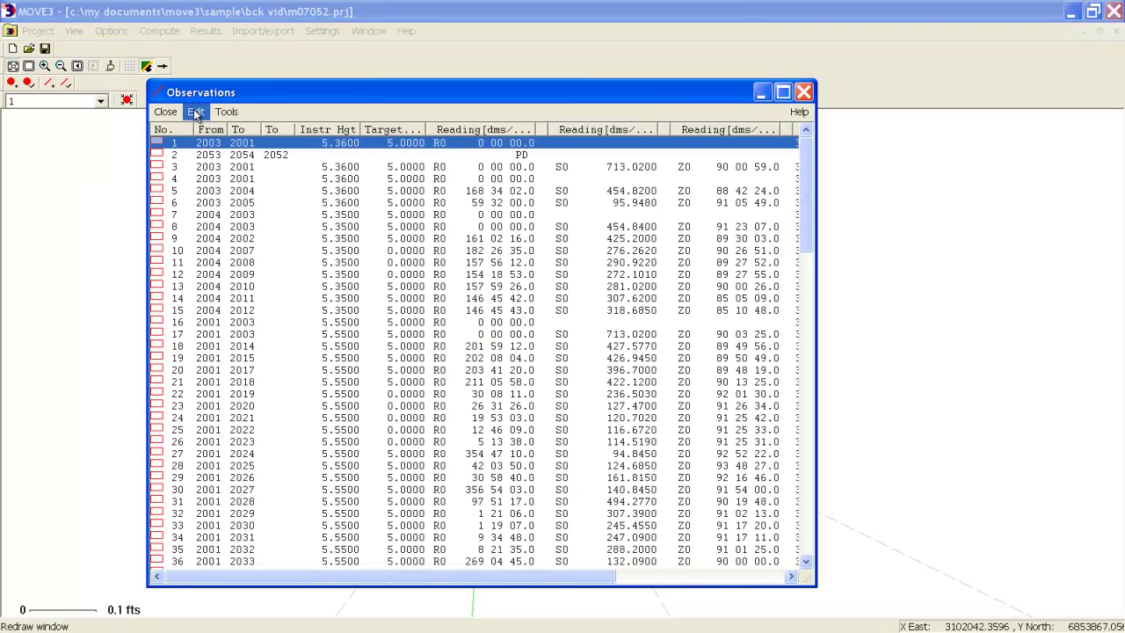
click(236, 132)
drag(807, 223, 791, 571)
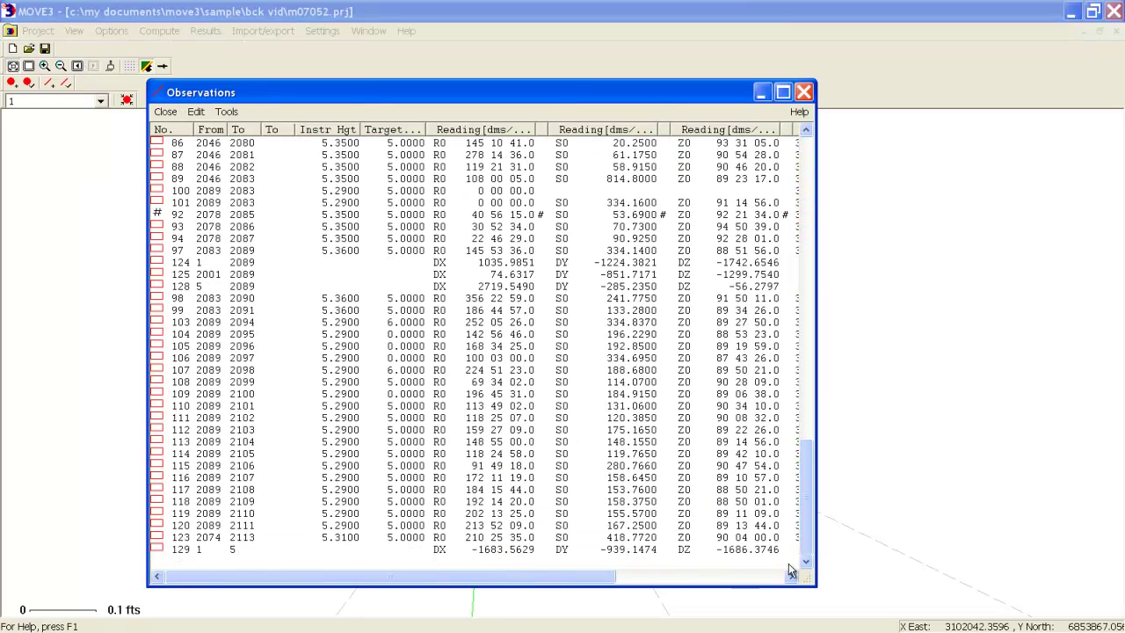
double_click(264, 537)
click(507, 220)
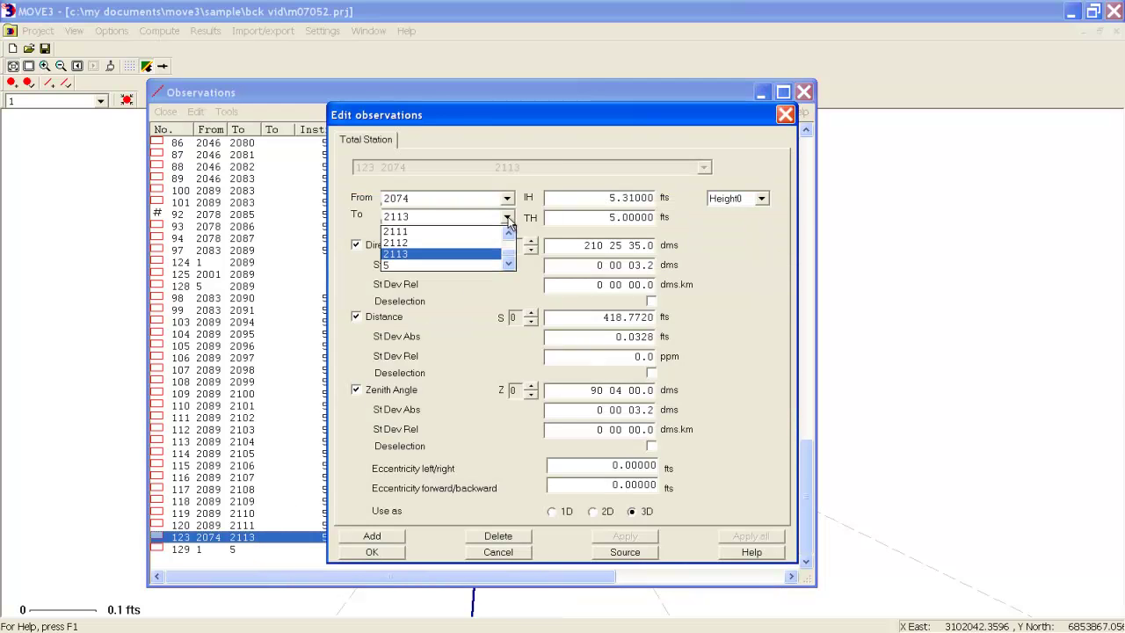
drag(509, 260, 509, 238)
click(474, 233)
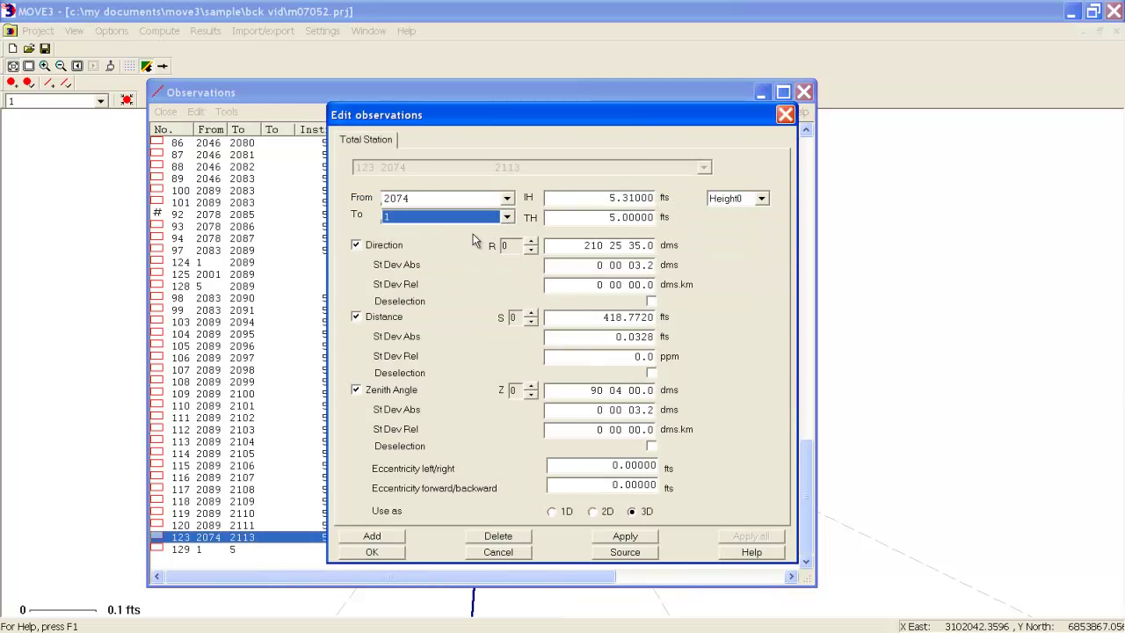
click(625, 537)
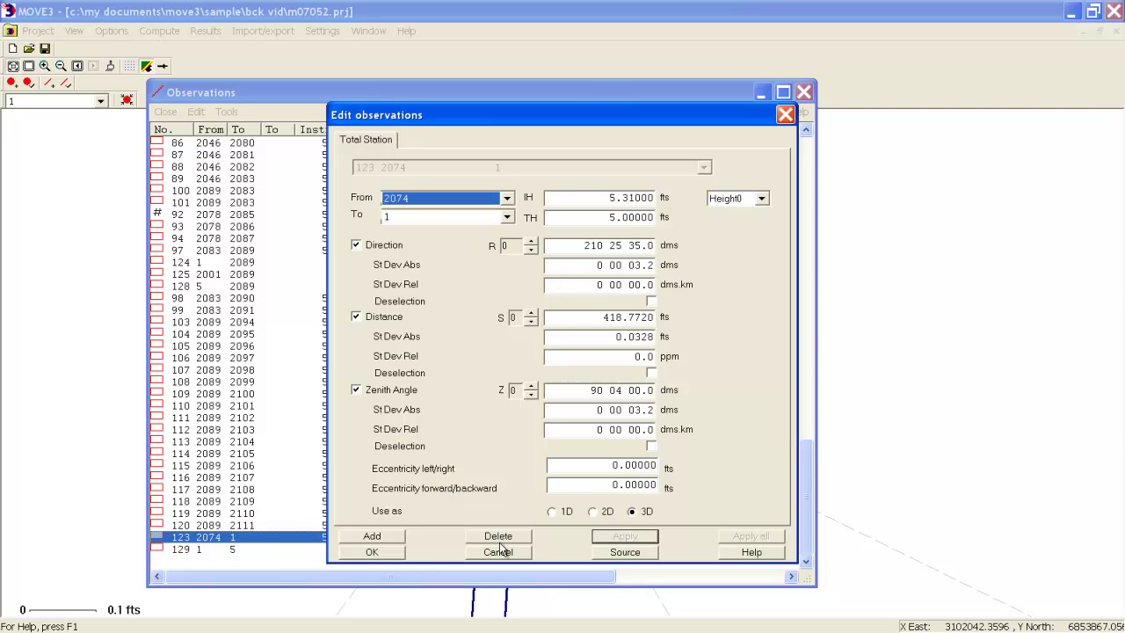
click(396, 554)
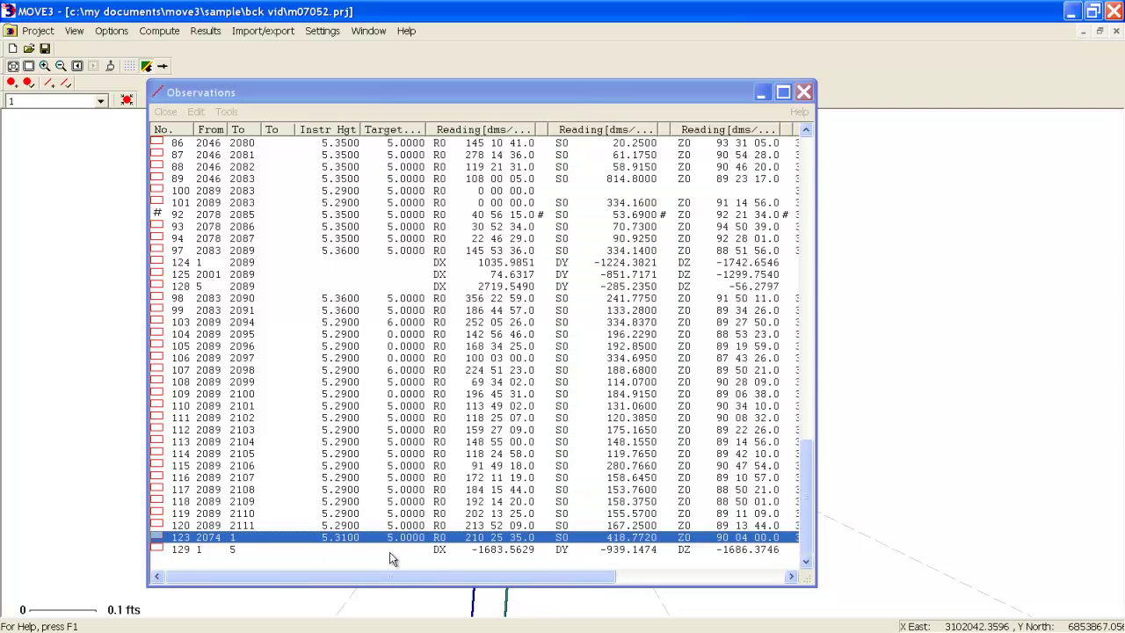
click(804, 92)
Run a free-network adjustment, overwriting old output, and review the report with F-test 1.467 rejected
click(159, 31)
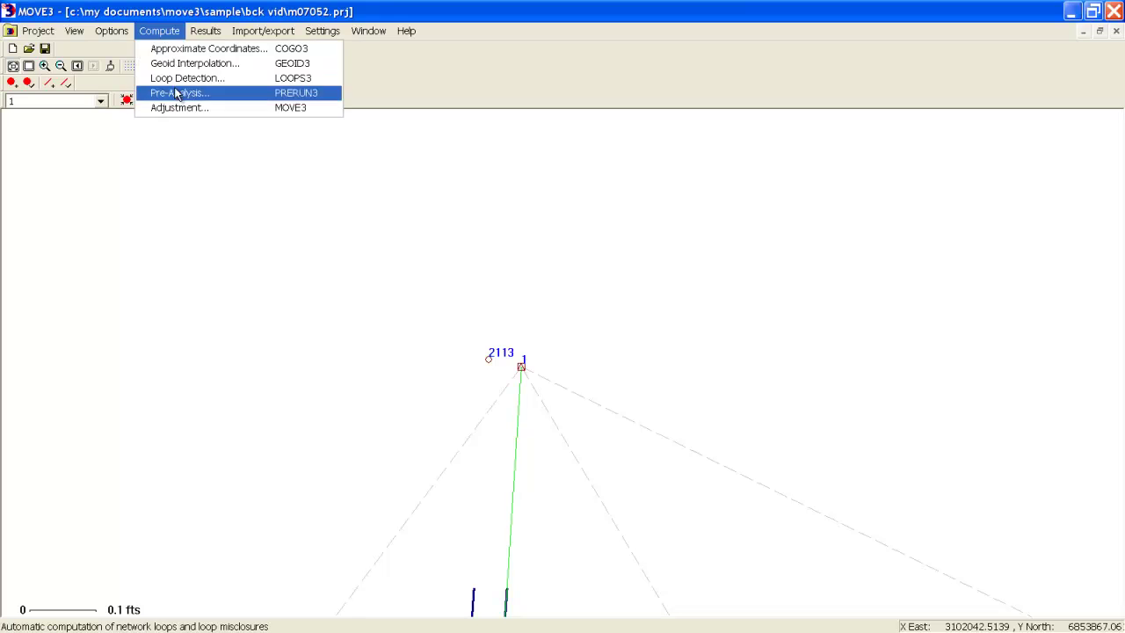
click(177, 110)
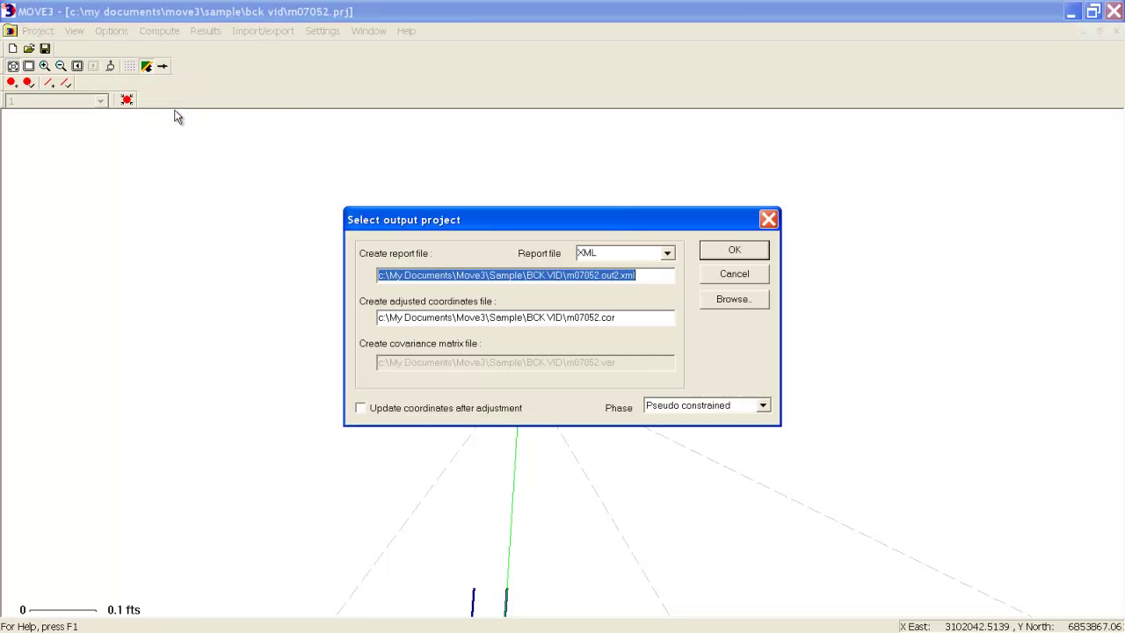
click(764, 407)
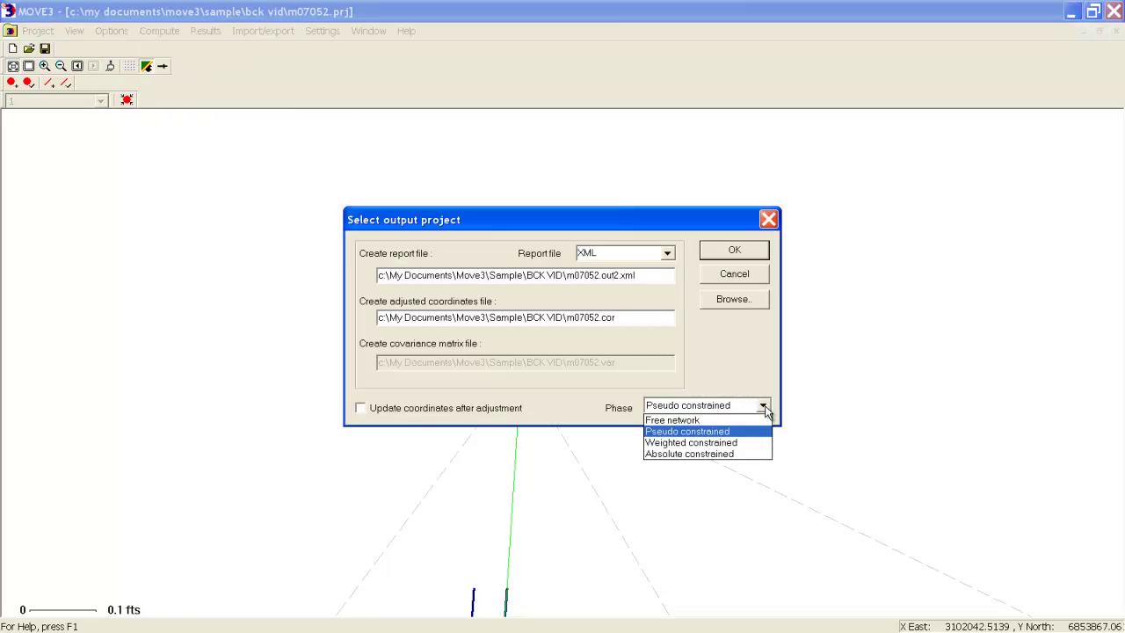
click(753, 421)
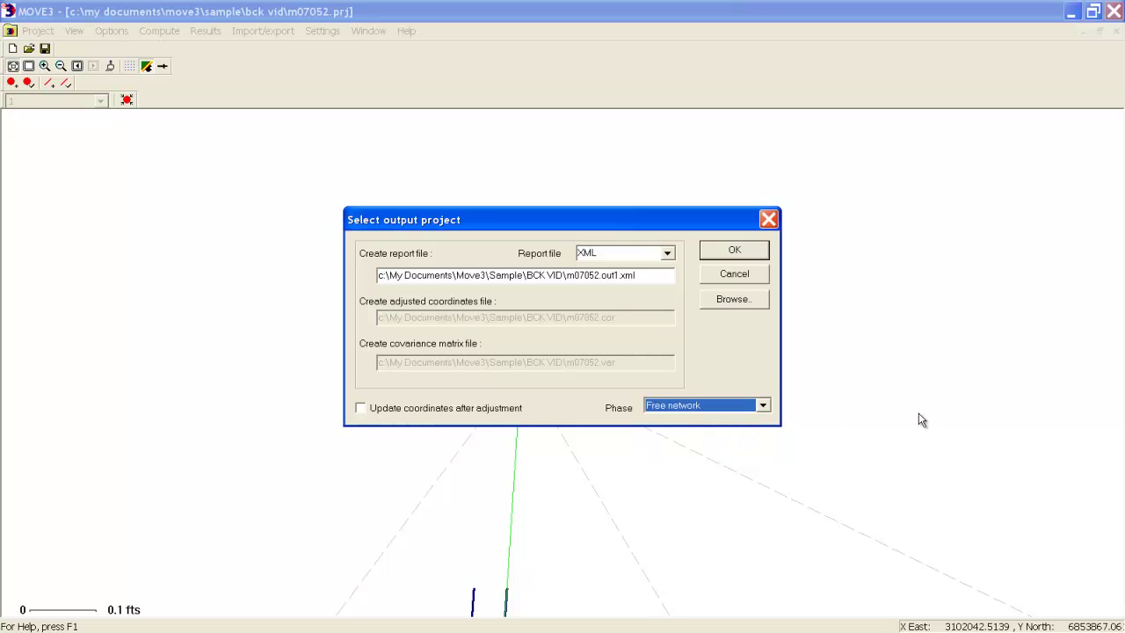
click(729, 251)
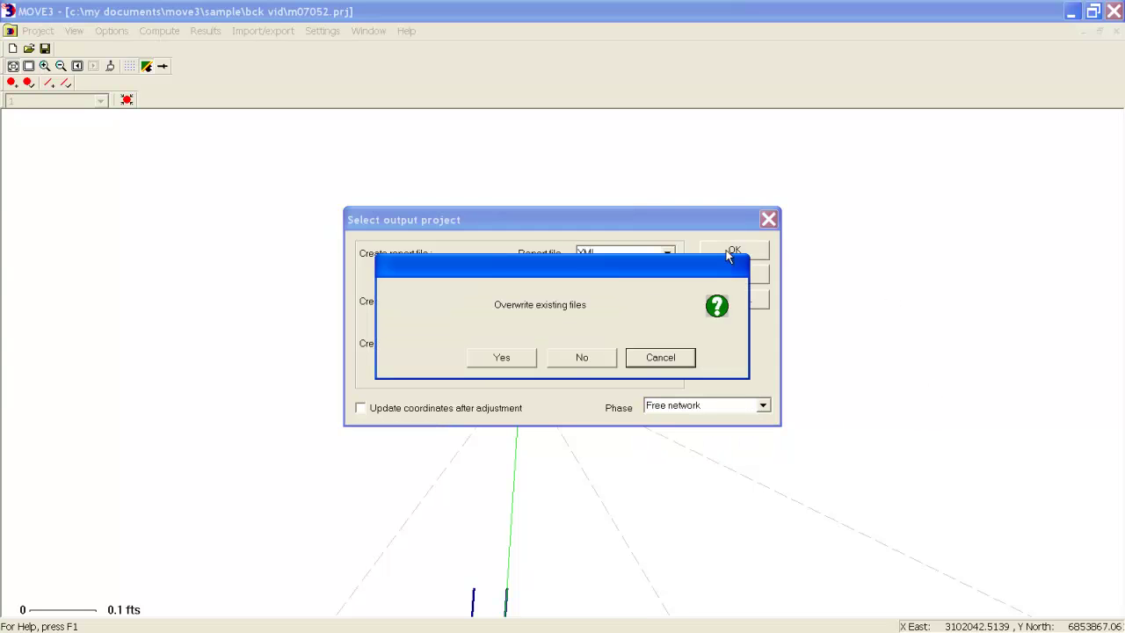
click(512, 358)
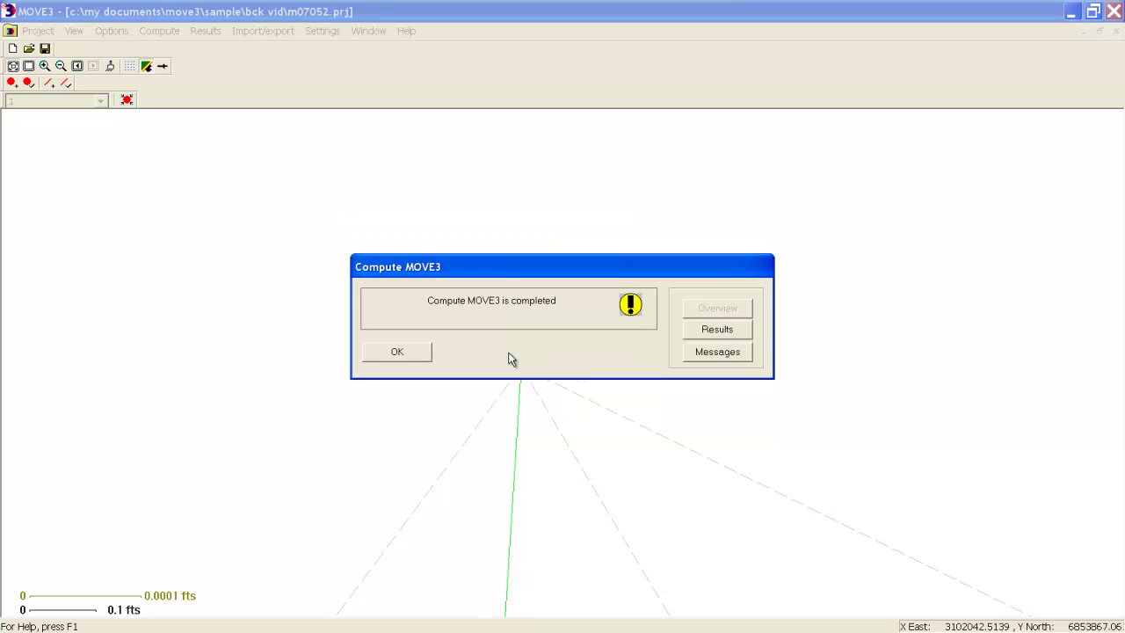
click(701, 330)
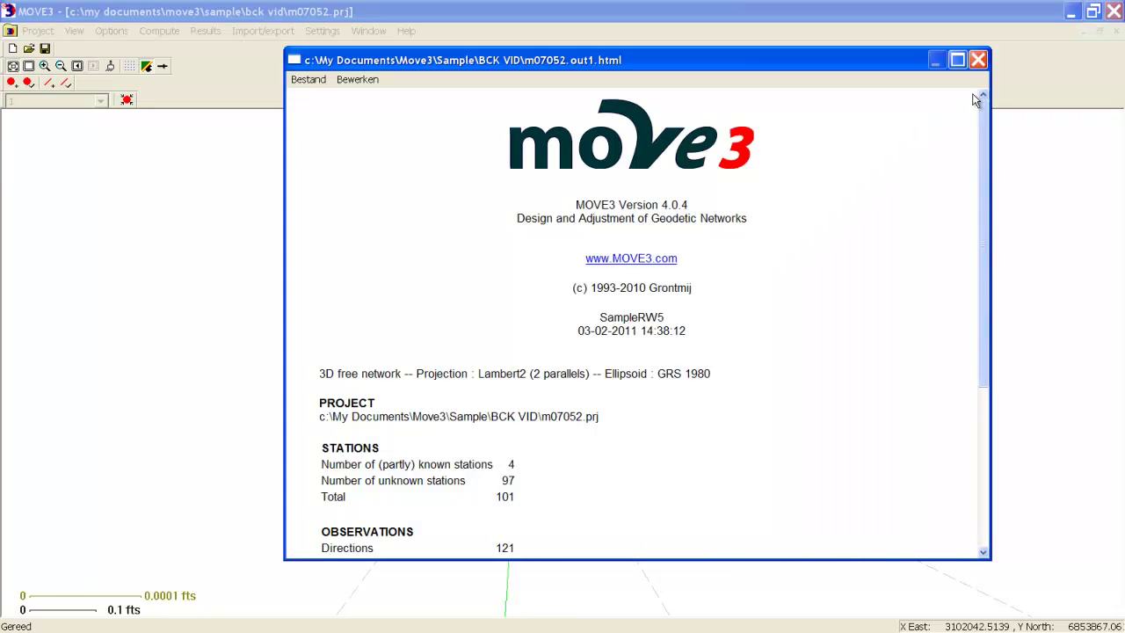
scroll(771, 308, down, 10)
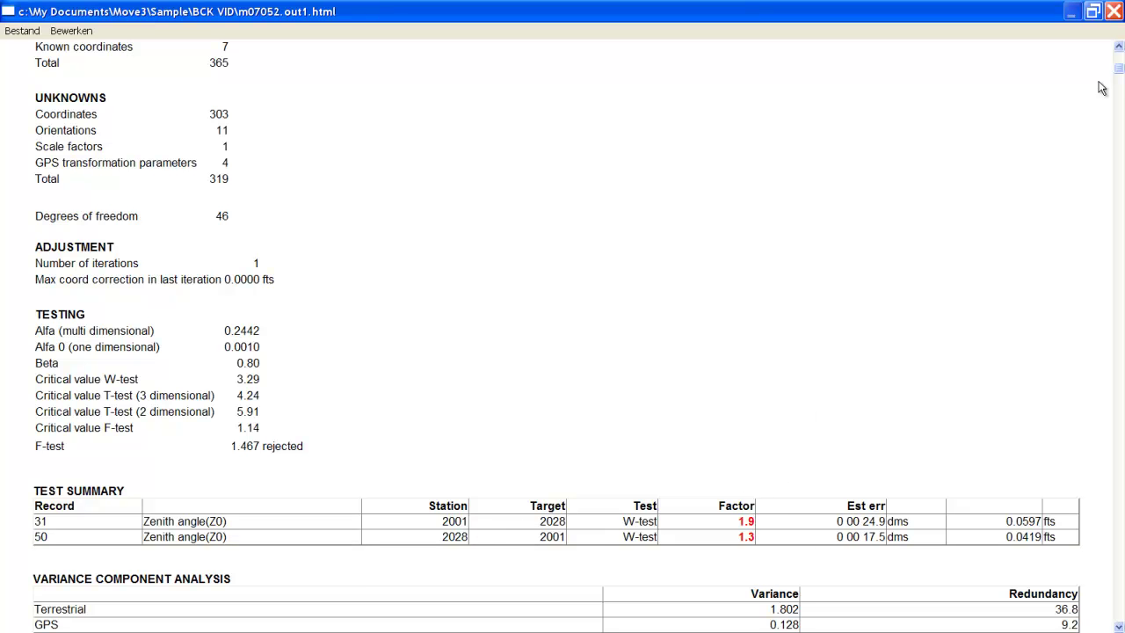
From the rejected-tests summary, deselect the 2001–2028 zenith angle observation
click(1115, 12)
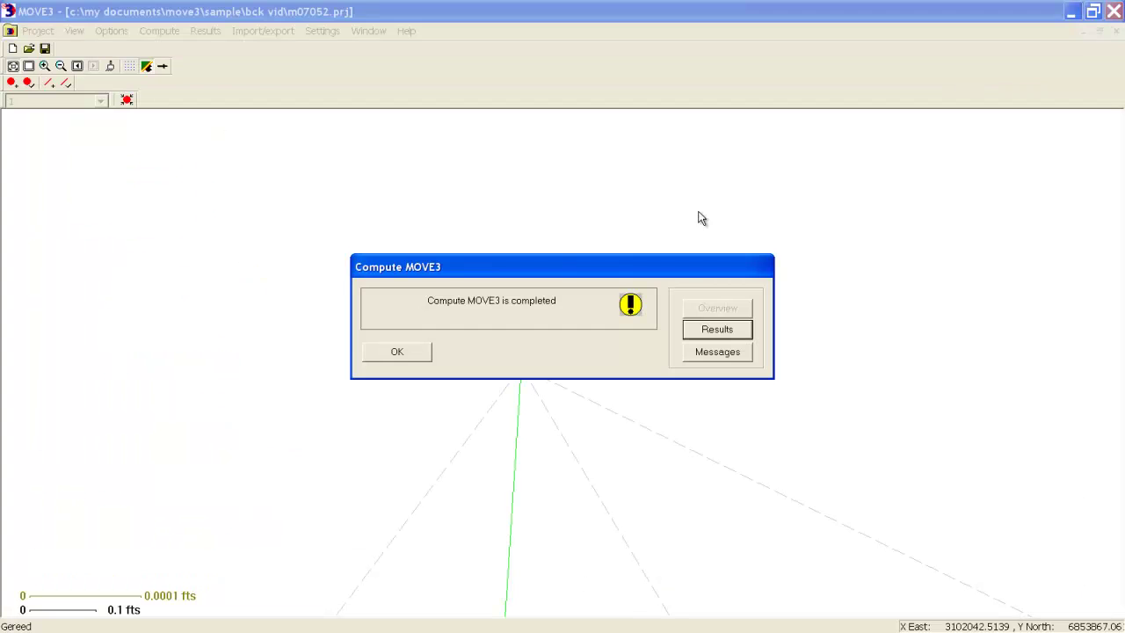
click(387, 354)
click(214, 34)
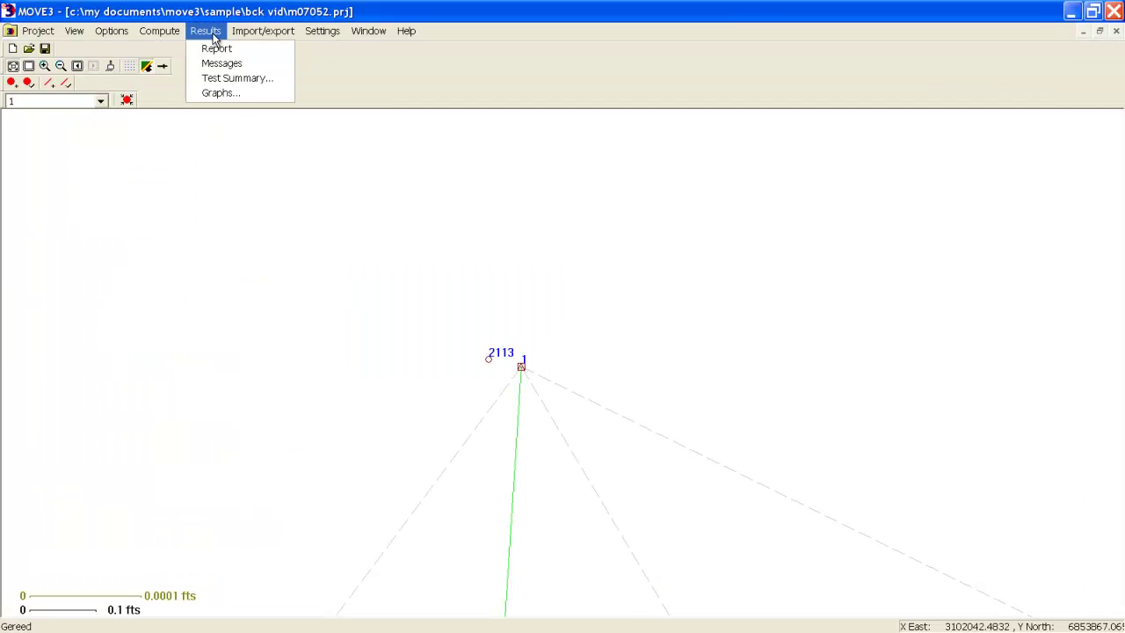
click(225, 78)
click(417, 204)
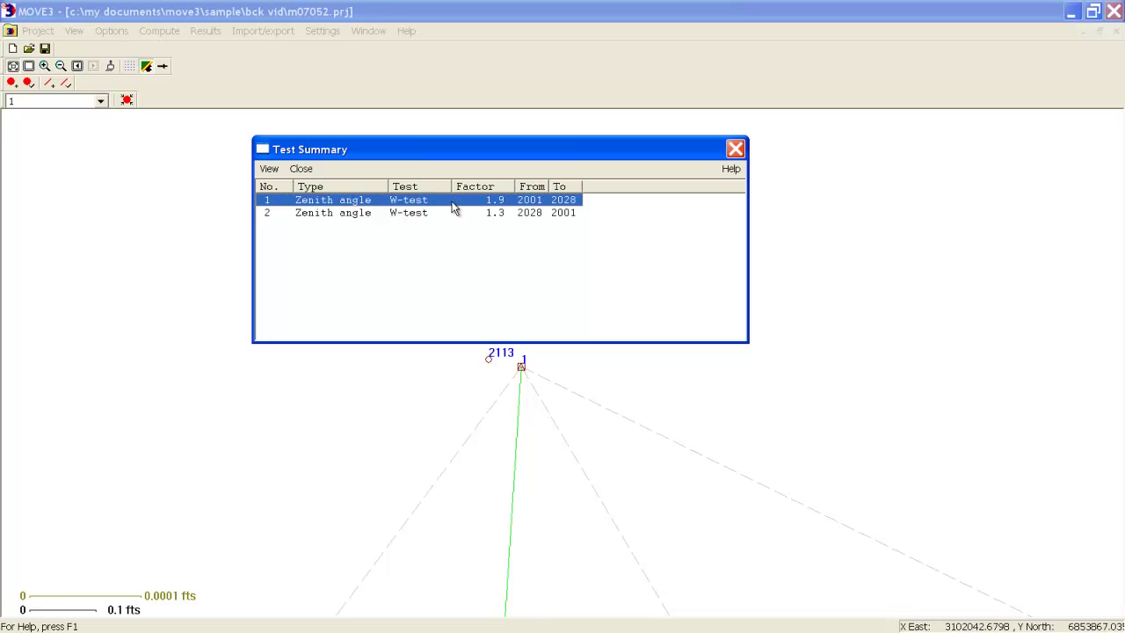
double_click(443, 204)
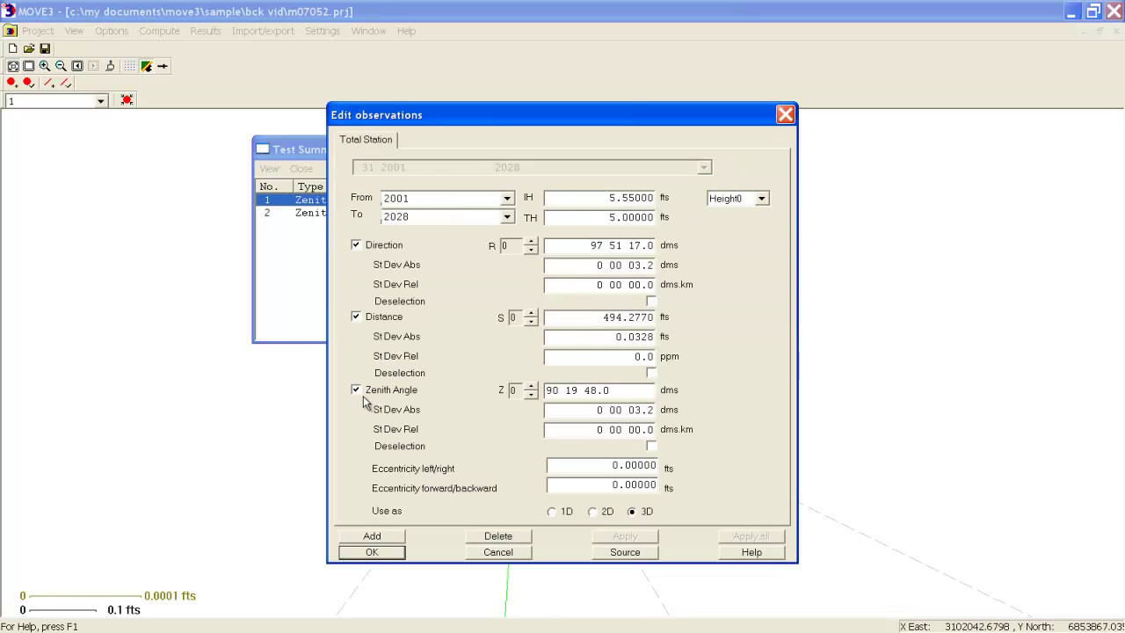
click(652, 447)
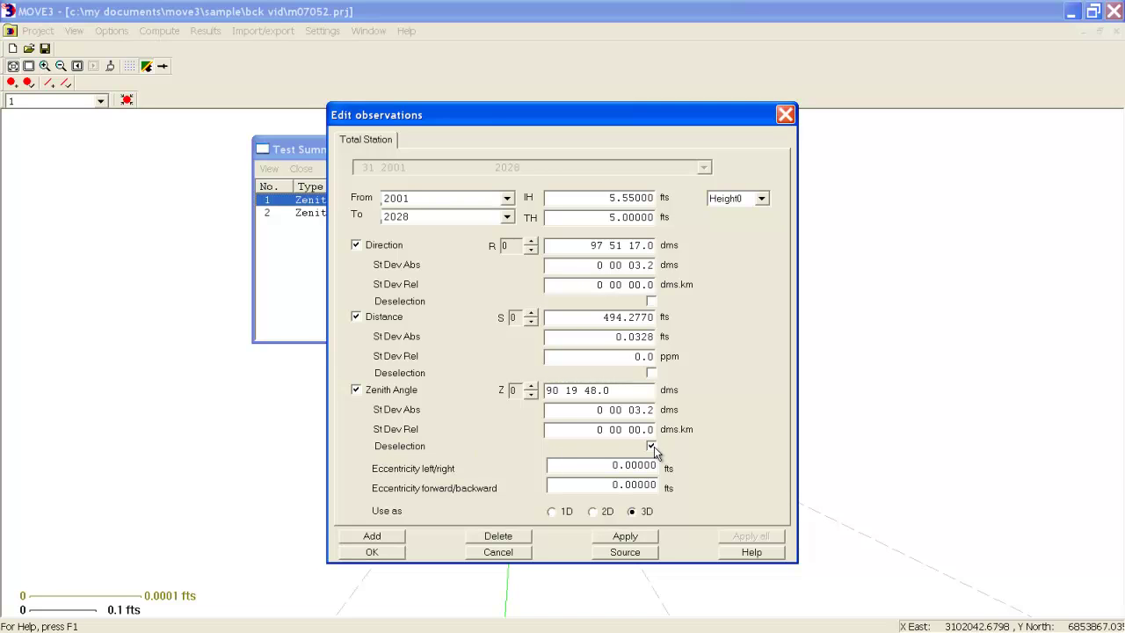
click(627, 537)
click(393, 555)
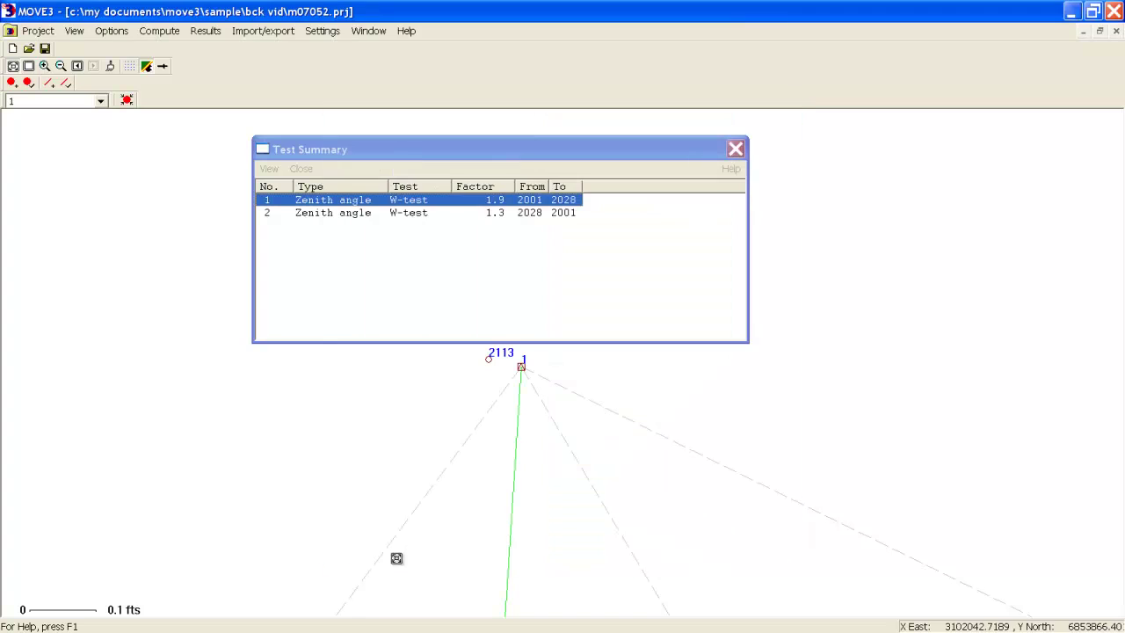
click(736, 149)
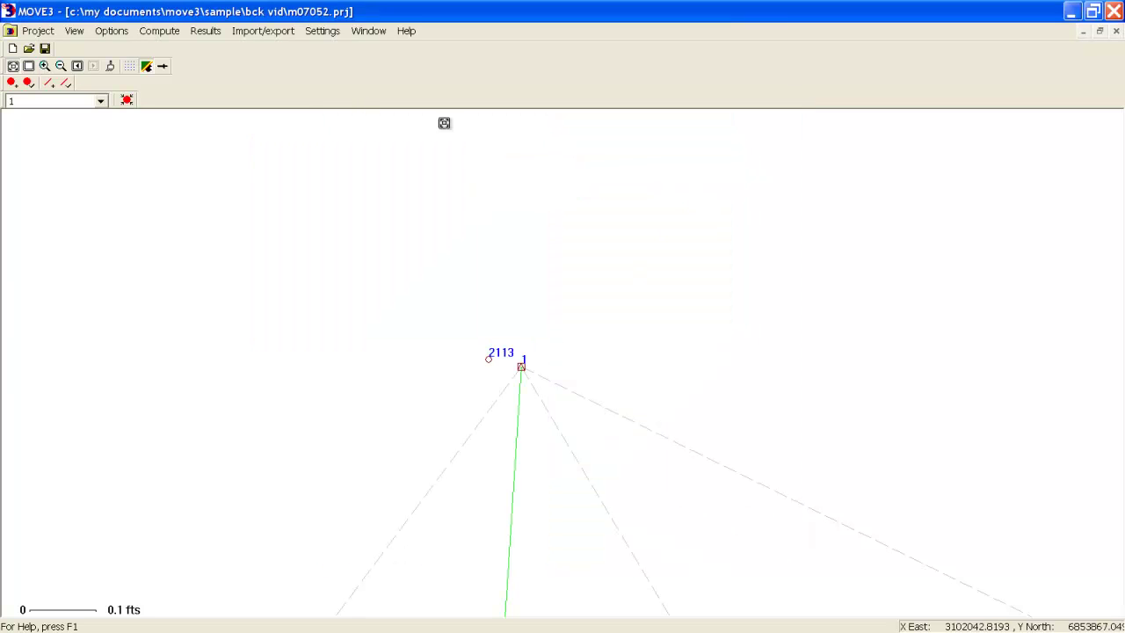
Rerun the adjustment, overwriting the previous output files, and open the new results report
click(172, 33)
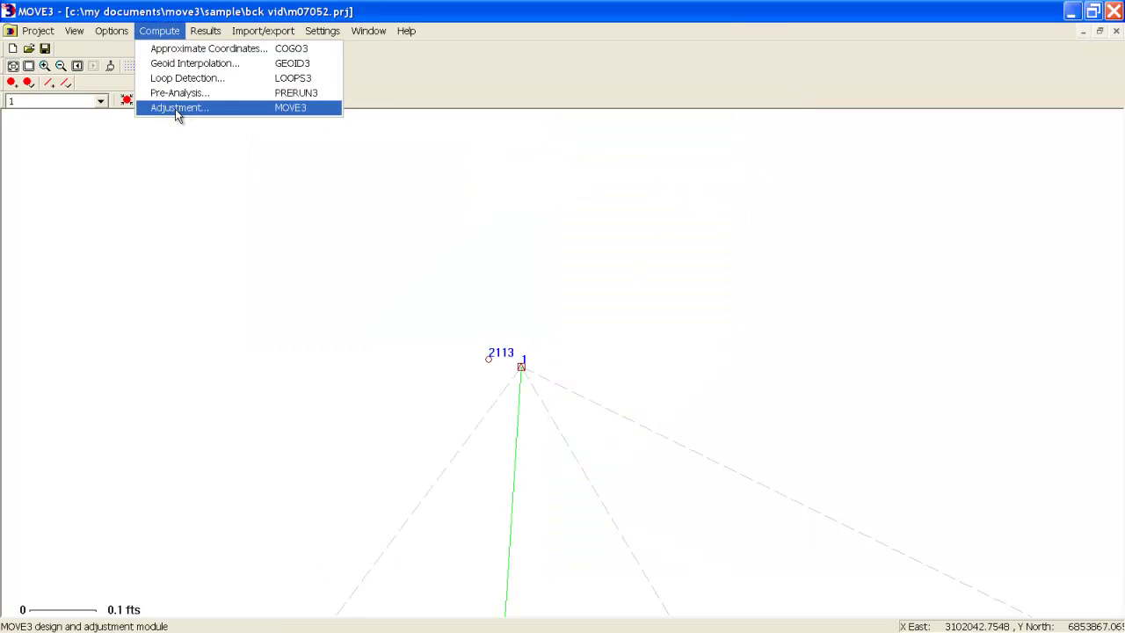
click(176, 106)
click(735, 252)
click(515, 365)
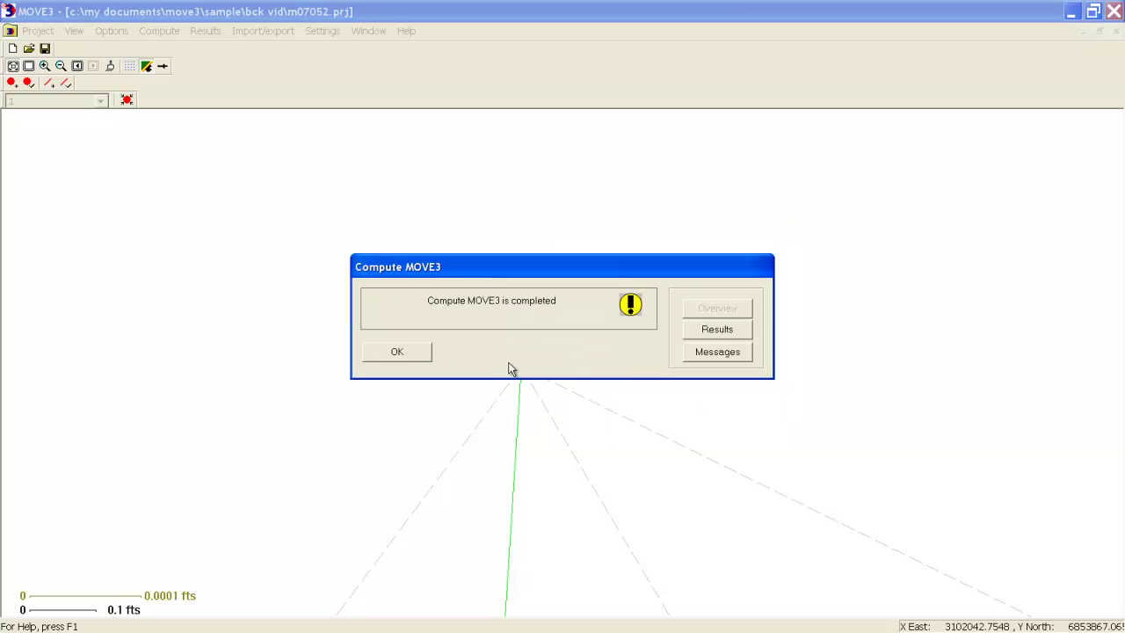
click(708, 332)
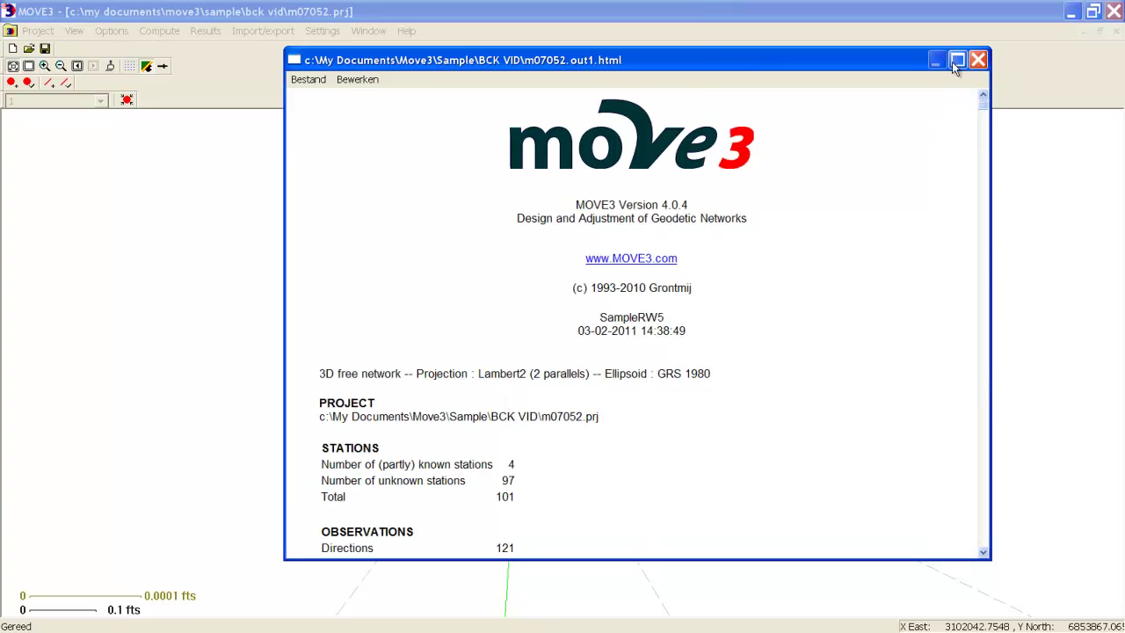
Maximize the free network report, check the accepted 0.640 F-test, then close it
click(955, 61)
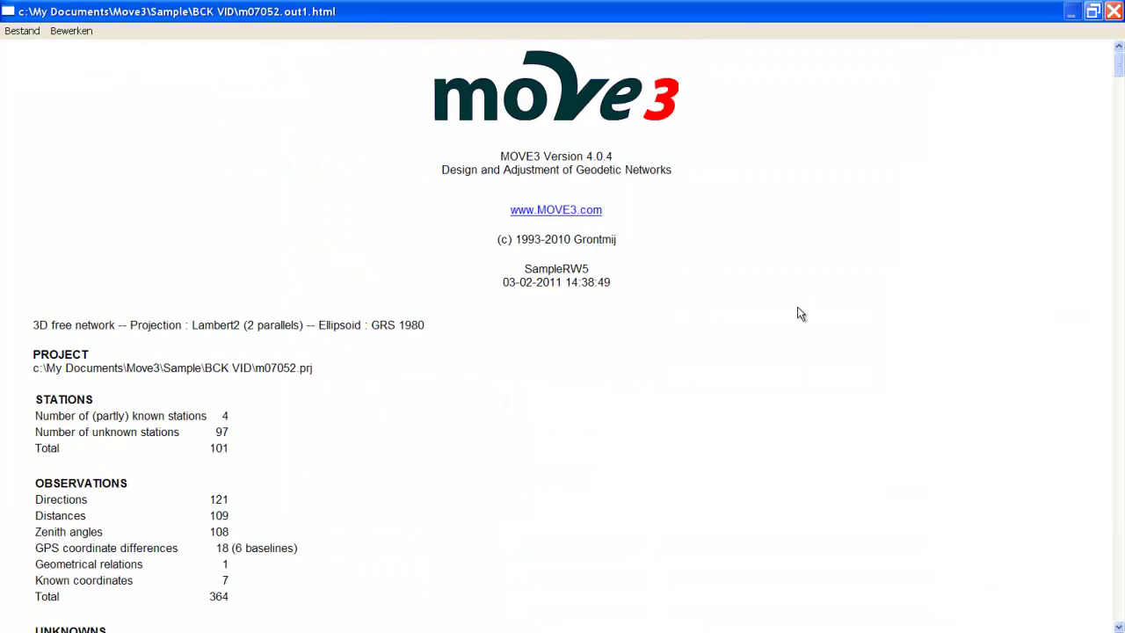
scroll(800, 314, down, 5)
scroll(800, 314, down, 3)
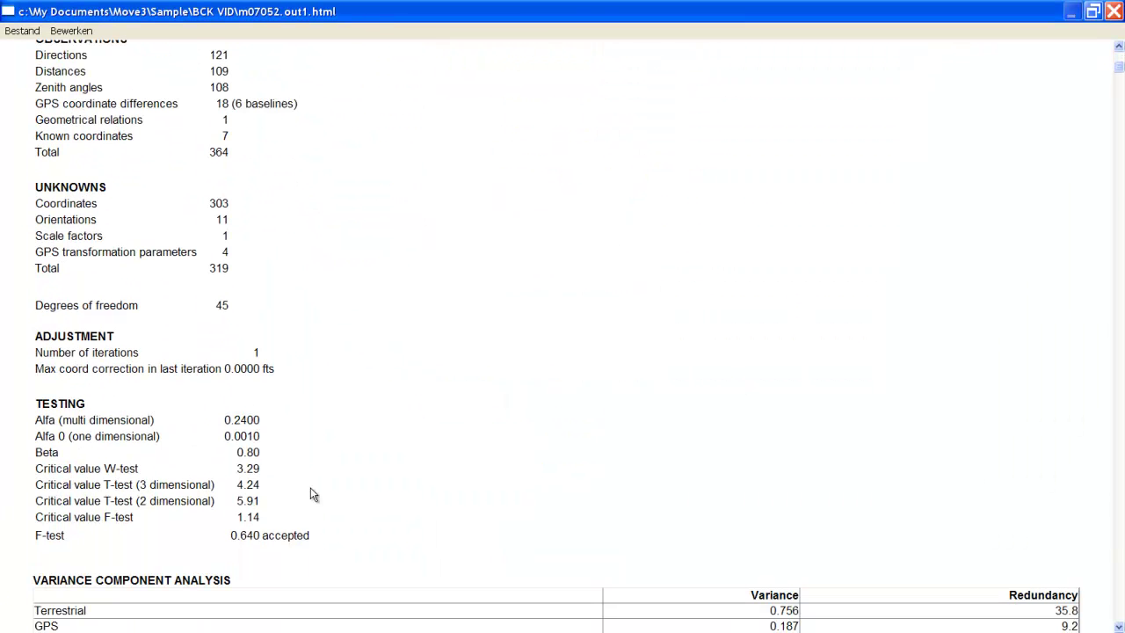
click(1114, 11)
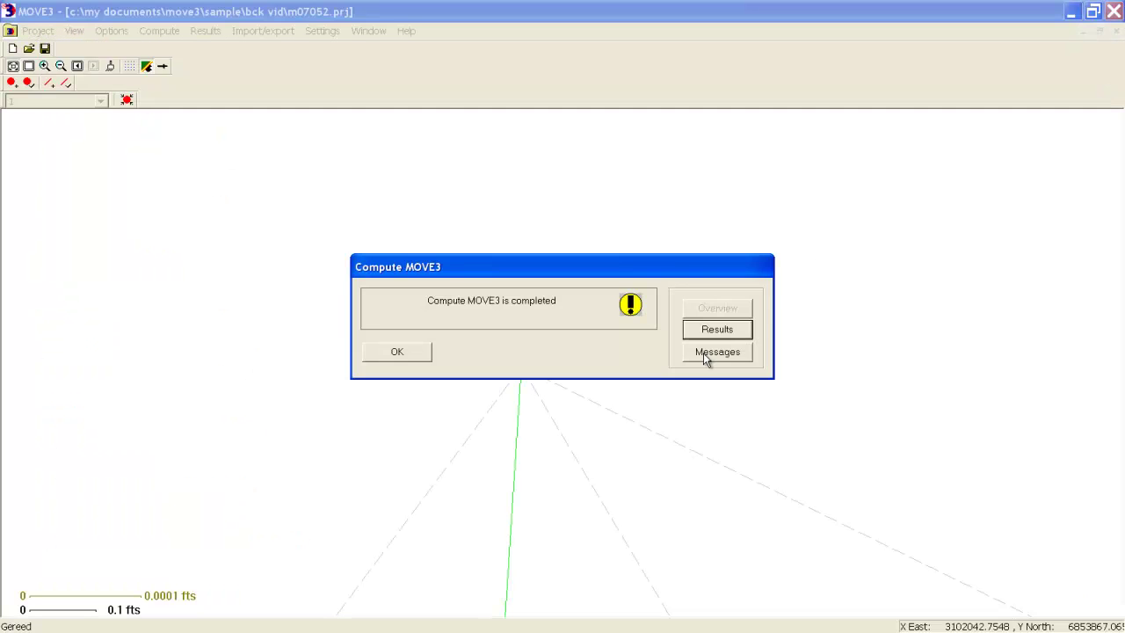
click(392, 353)
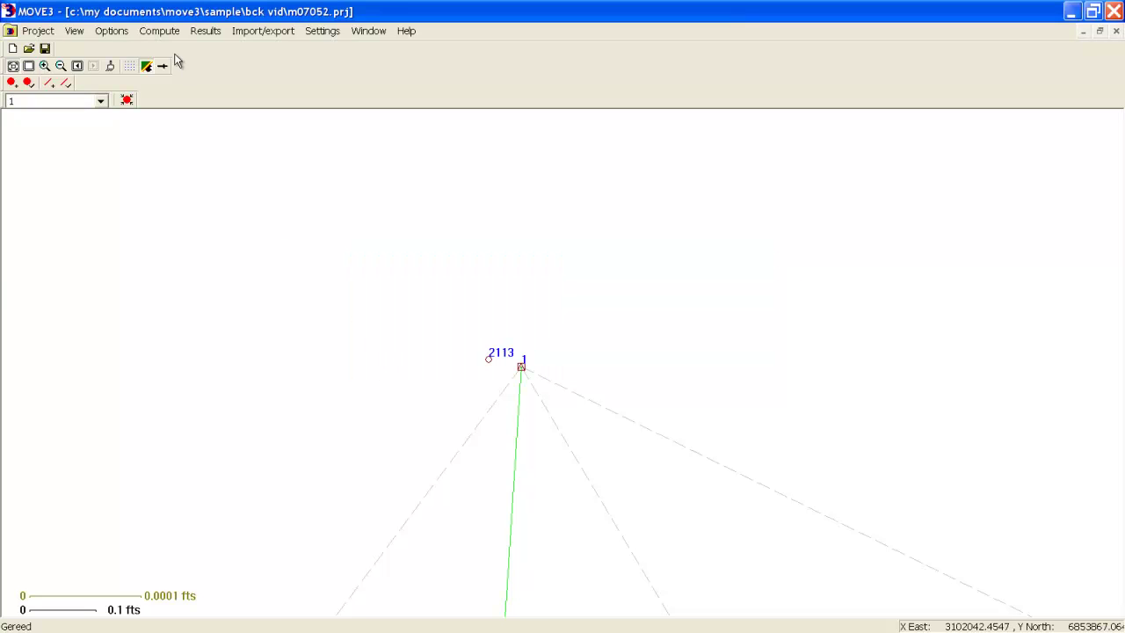
Start a new network adjustment using the Pseudo constrained phase
click(159, 31)
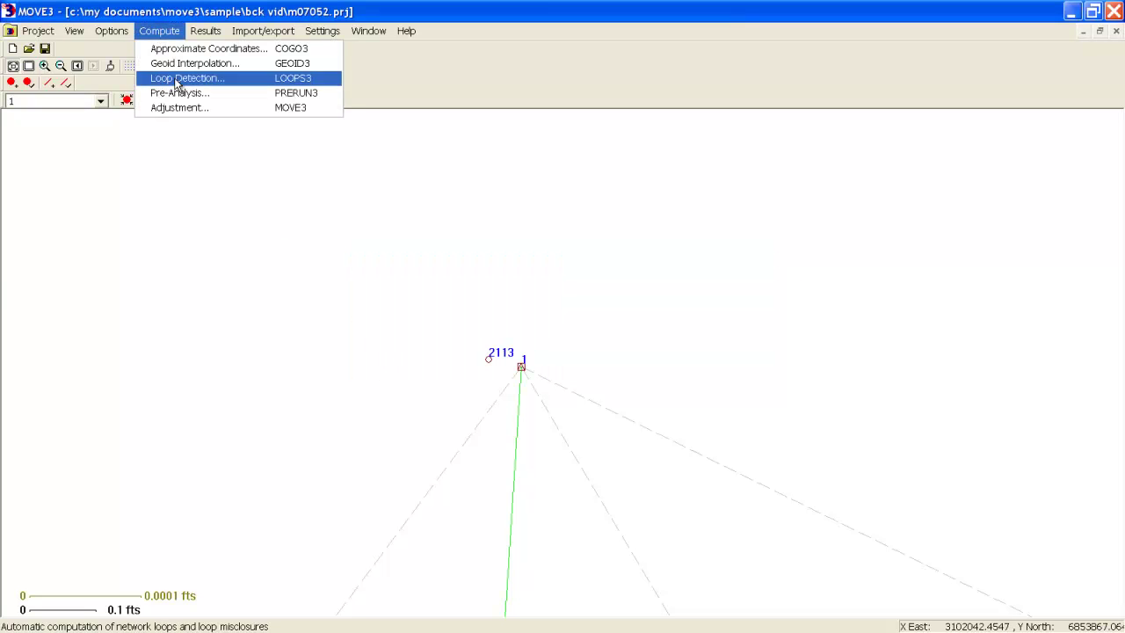
click(176, 111)
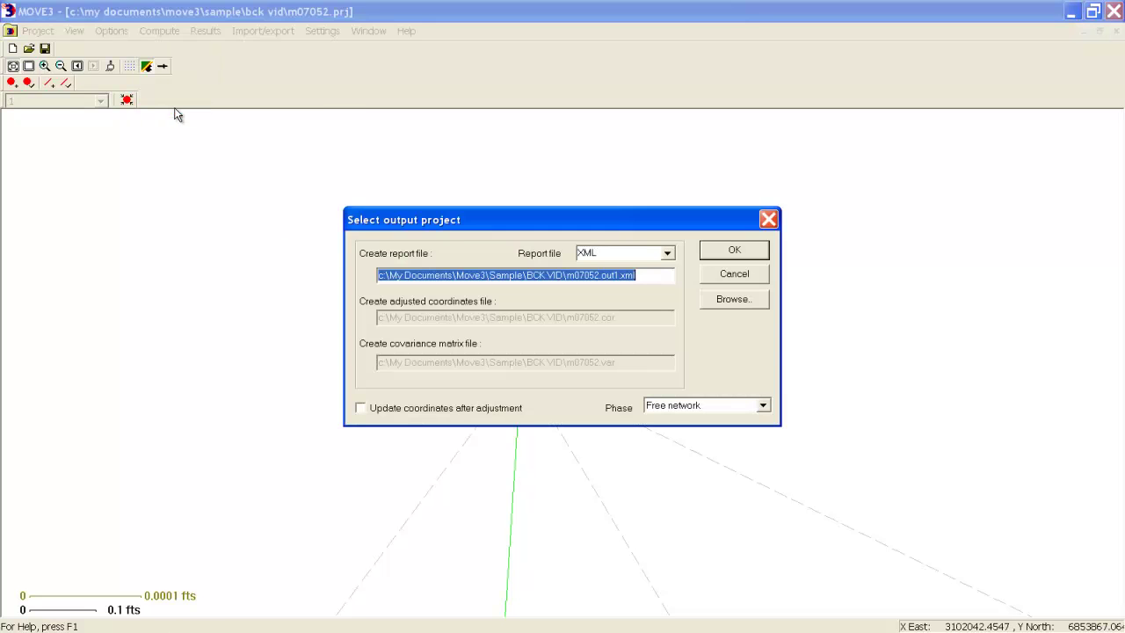
click(763, 407)
click(750, 430)
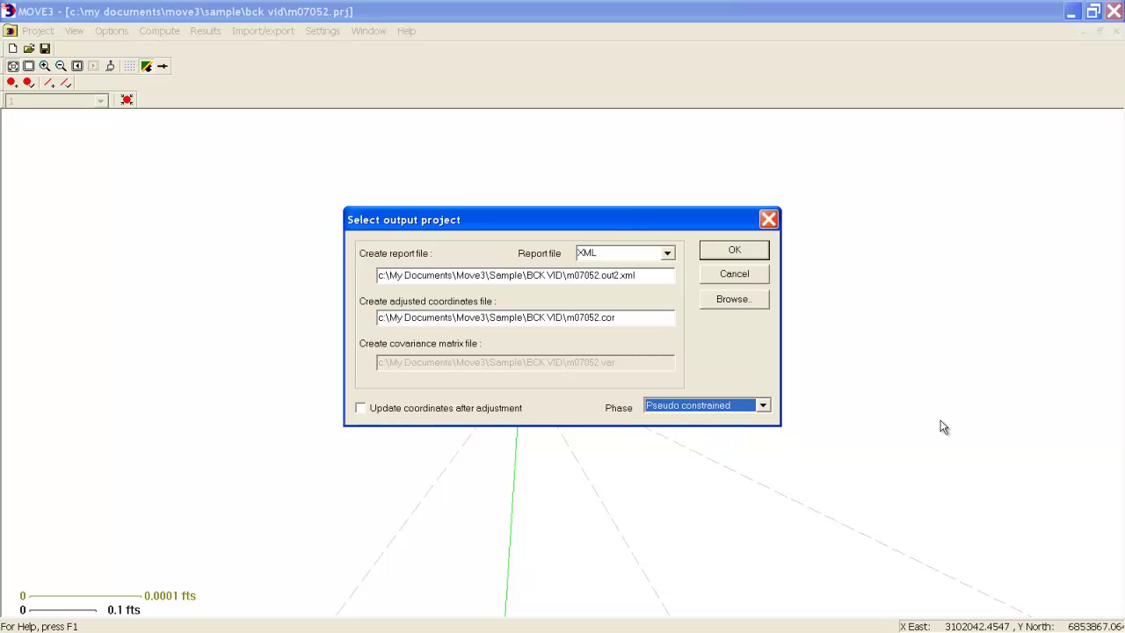
Compute, overwrite the existing output files, and open the maximized m07052.out2 report
click(730, 254)
click(501, 357)
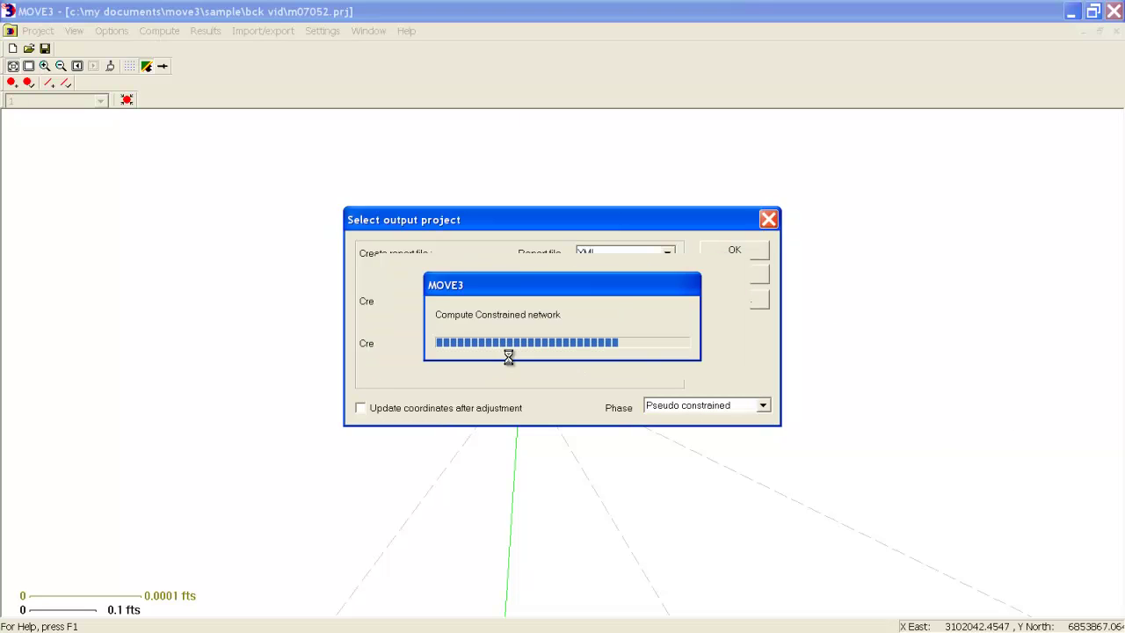
click(717, 330)
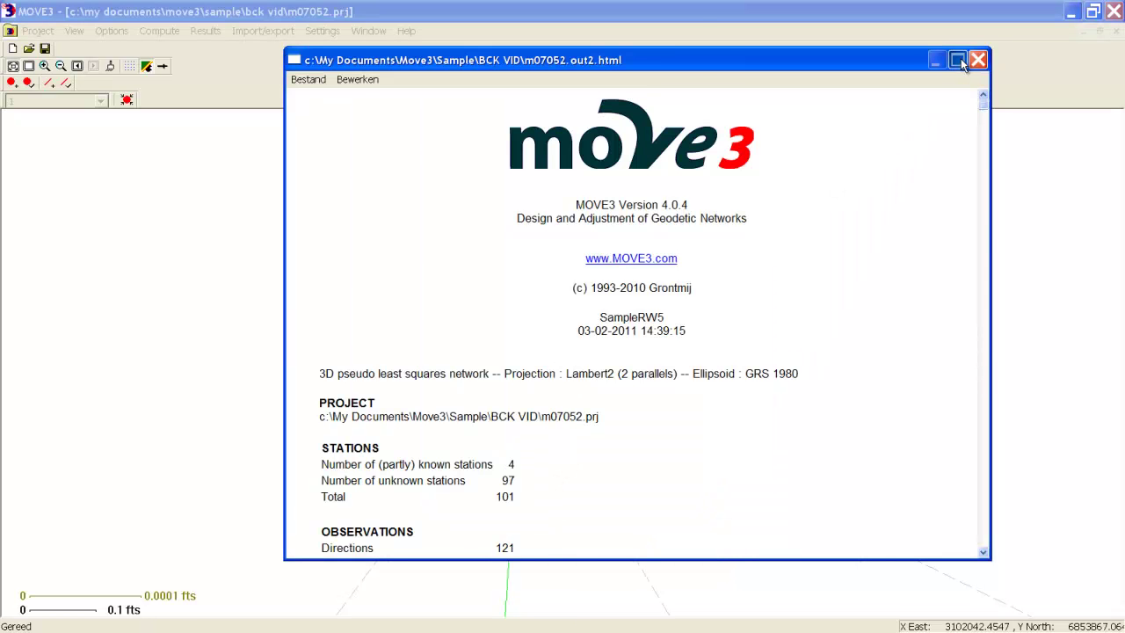
click(957, 60)
Scroll to the Test of Known Coordinates and mark station 1's height MDB 0.1746
scroll(763, 309, down, 2)
scroll(763, 316, down, 6)
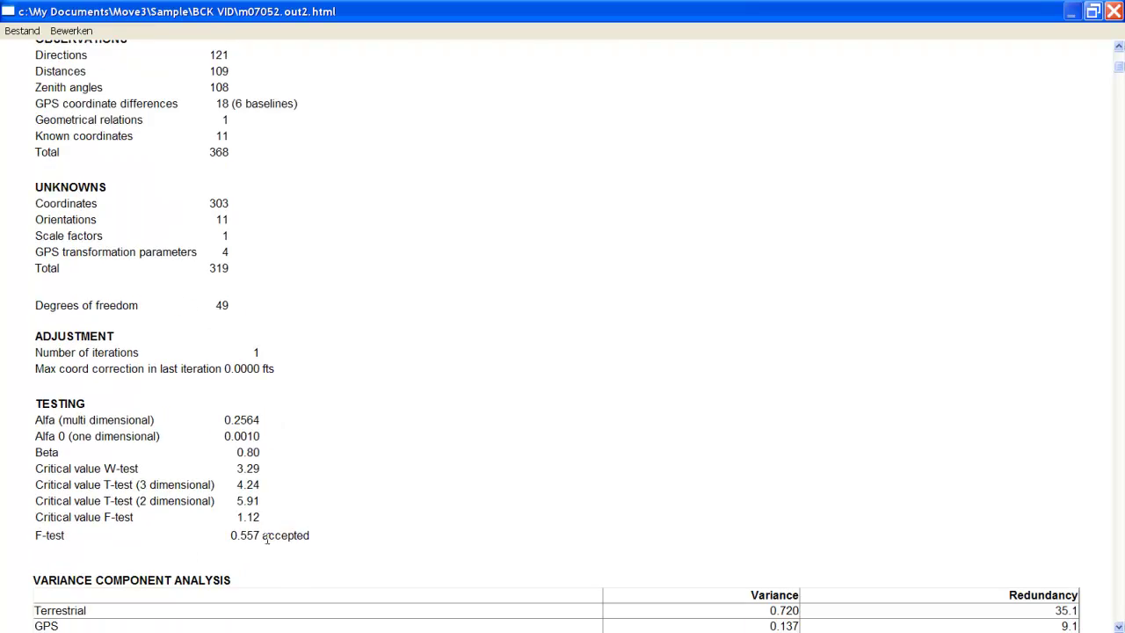
drag(1117, 74, 1115, 333)
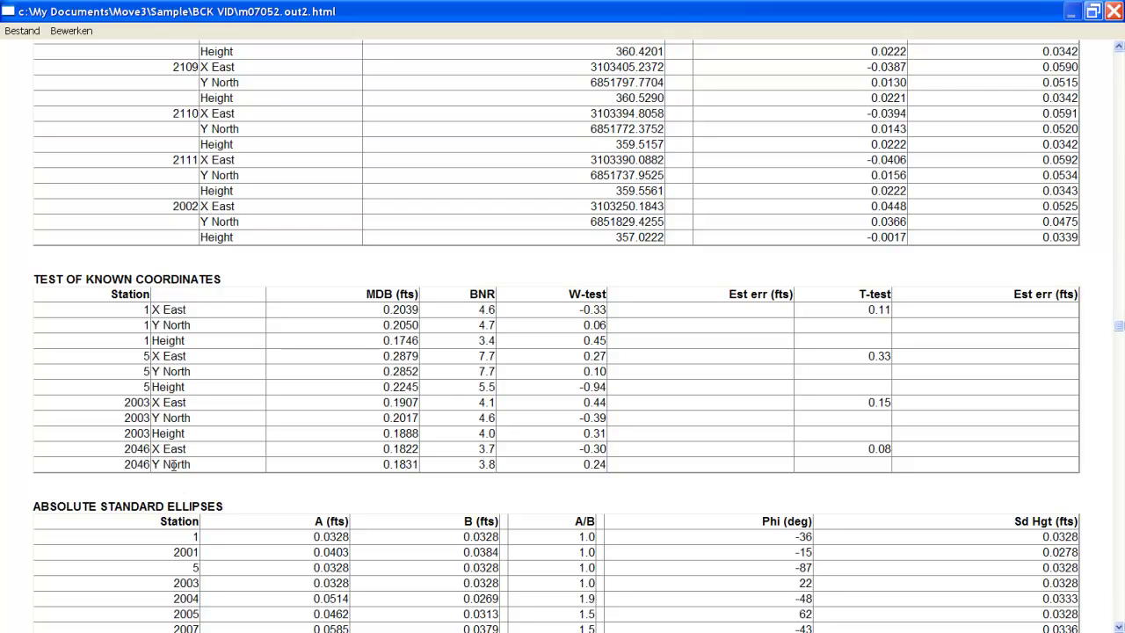
double_click(382, 342)
Close the report and completion message, then bring up the Stations table
click(1113, 14)
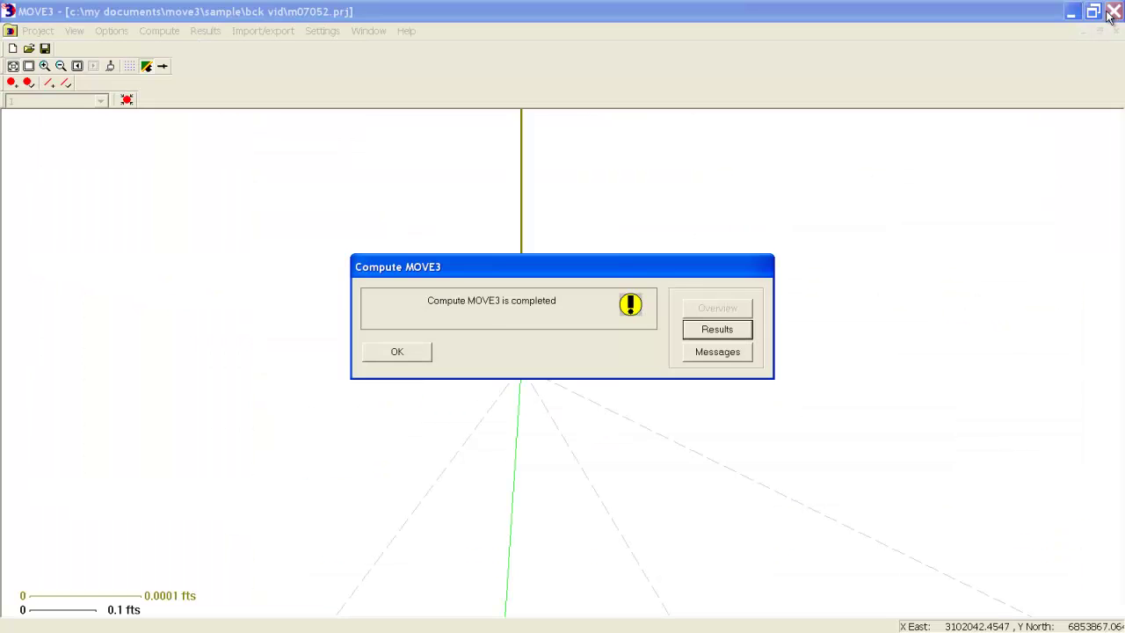
click(406, 353)
click(74, 31)
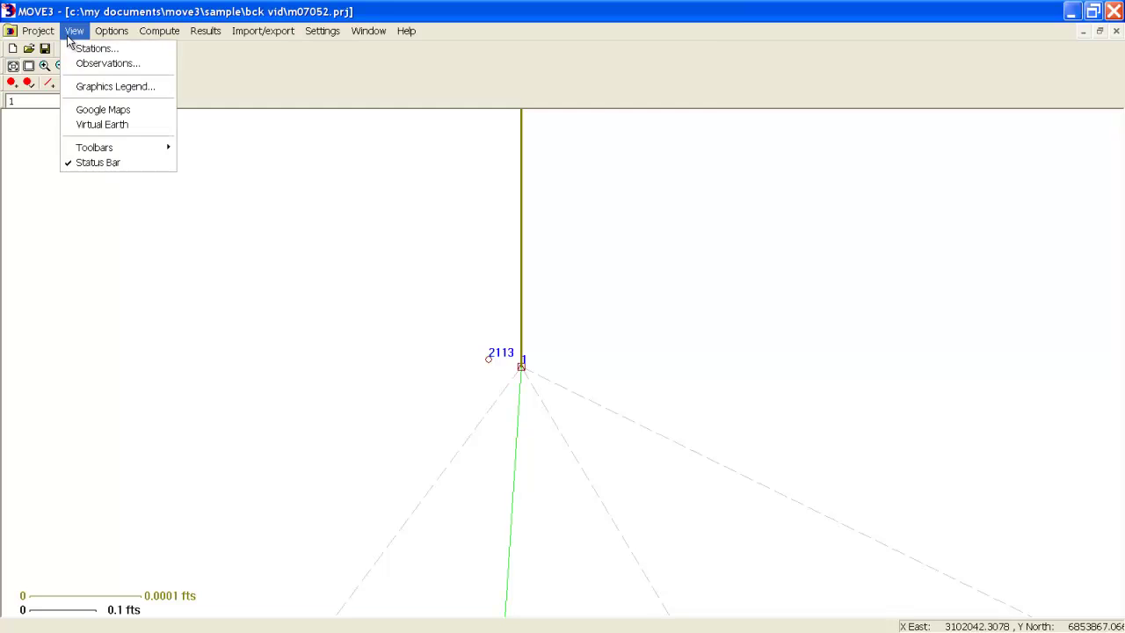
click(75, 48)
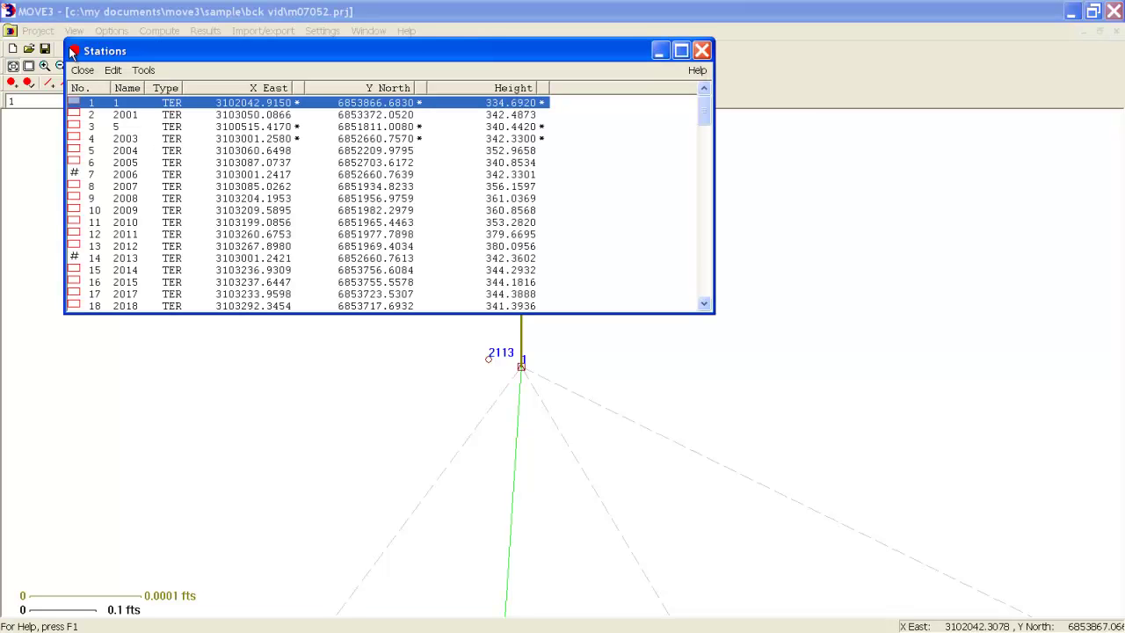
Edit station 1's height from 334.6920 to 334.4920 ft and apply it
double_click(131, 104)
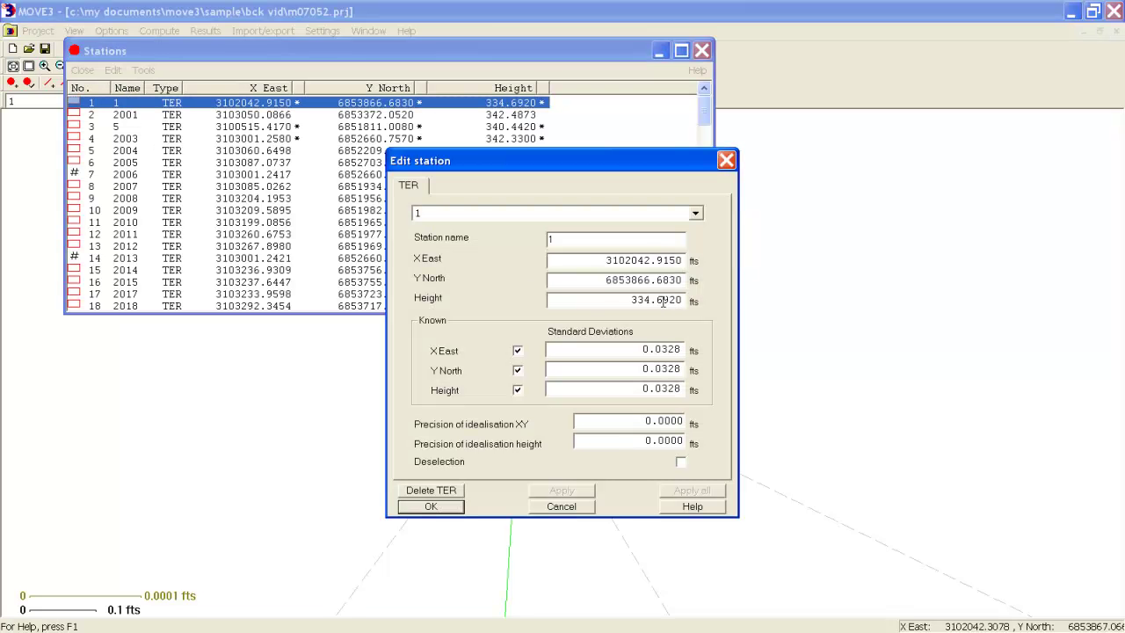
drag(663, 302, 672, 302)
key(BackSpace)
text(2)
click(561, 491)
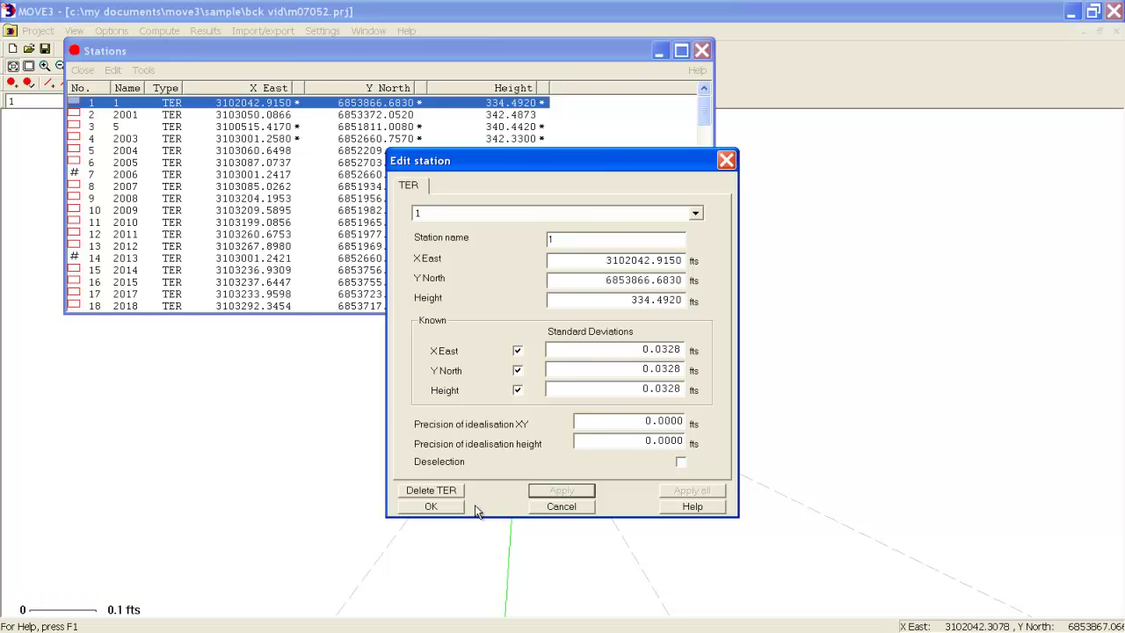
click(431, 506)
Rerun the adjustment with the edited height and mark the report's accepted F-test 0.928
click(703, 50)
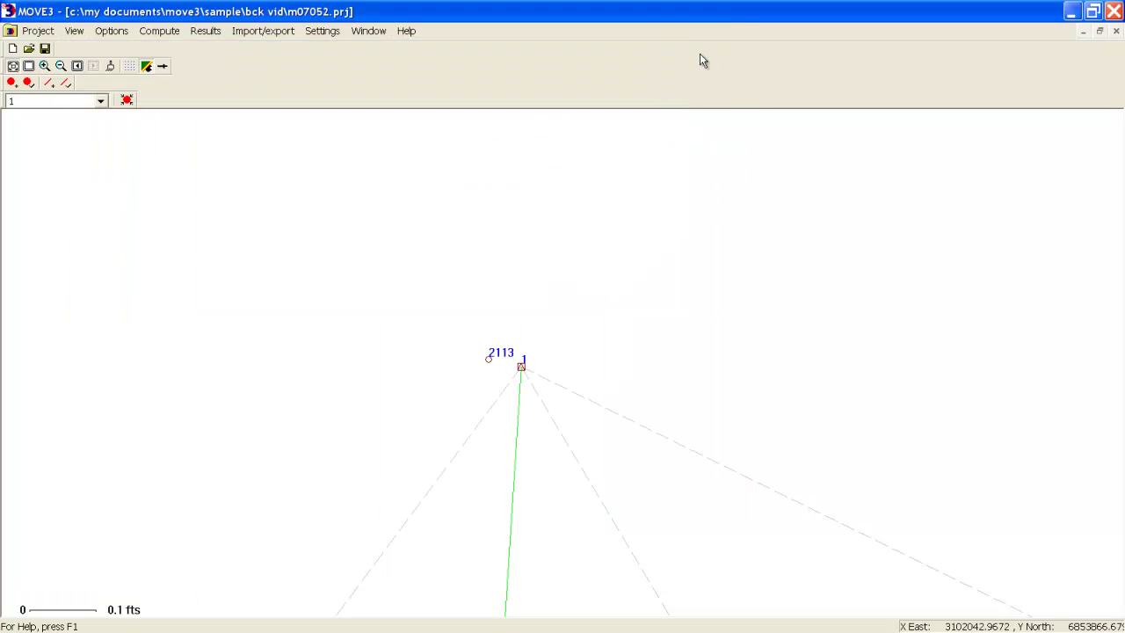
click(164, 31)
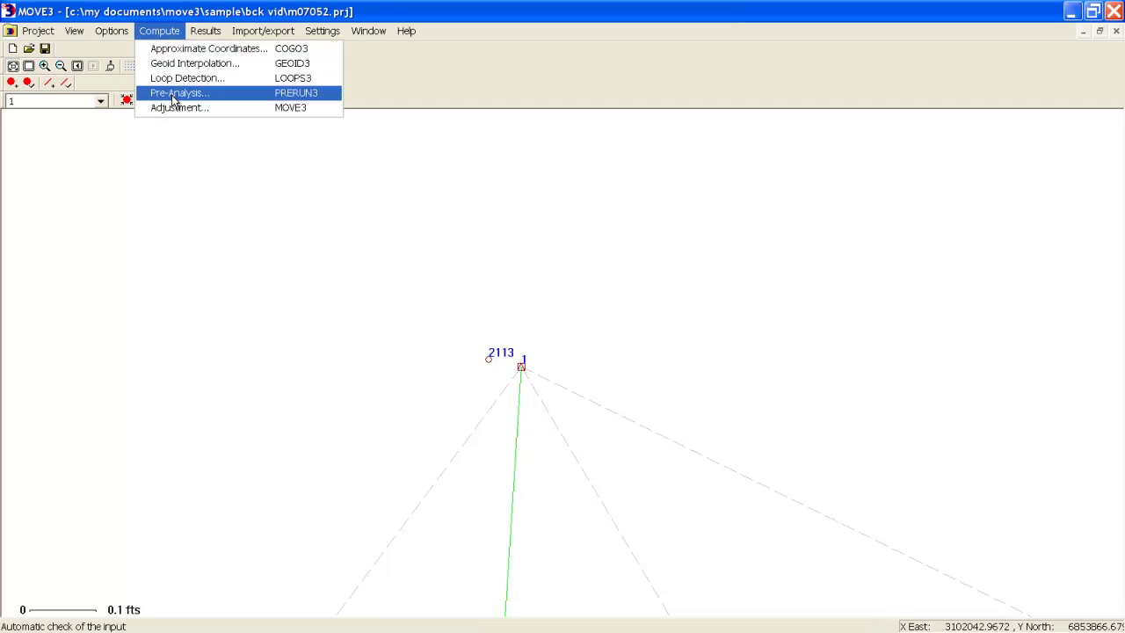
click(726, 255)
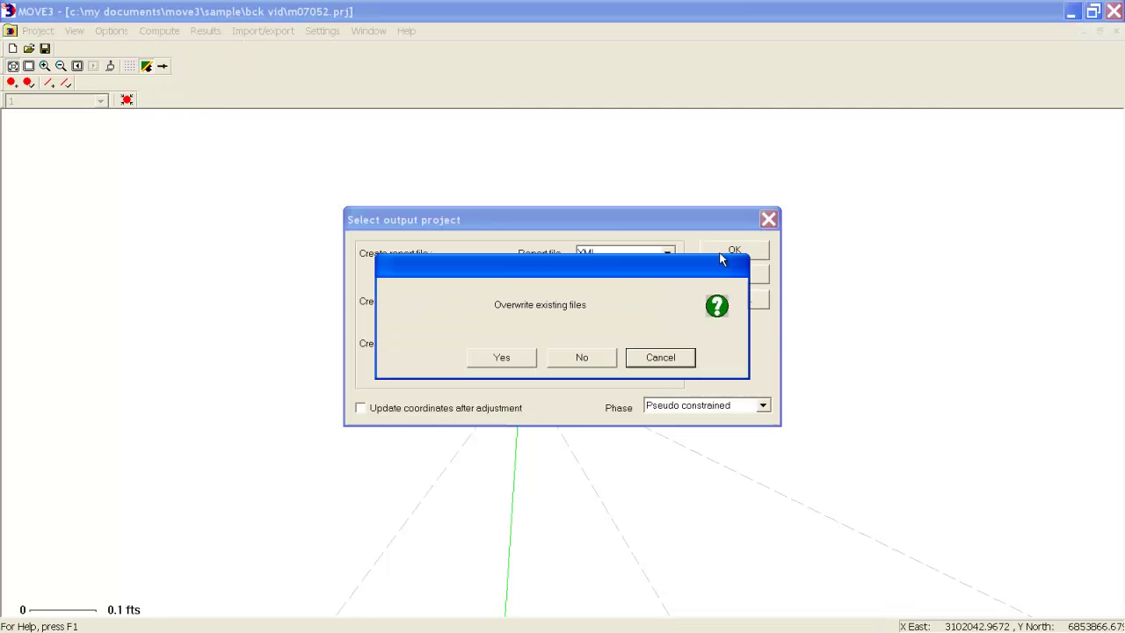
click(517, 357)
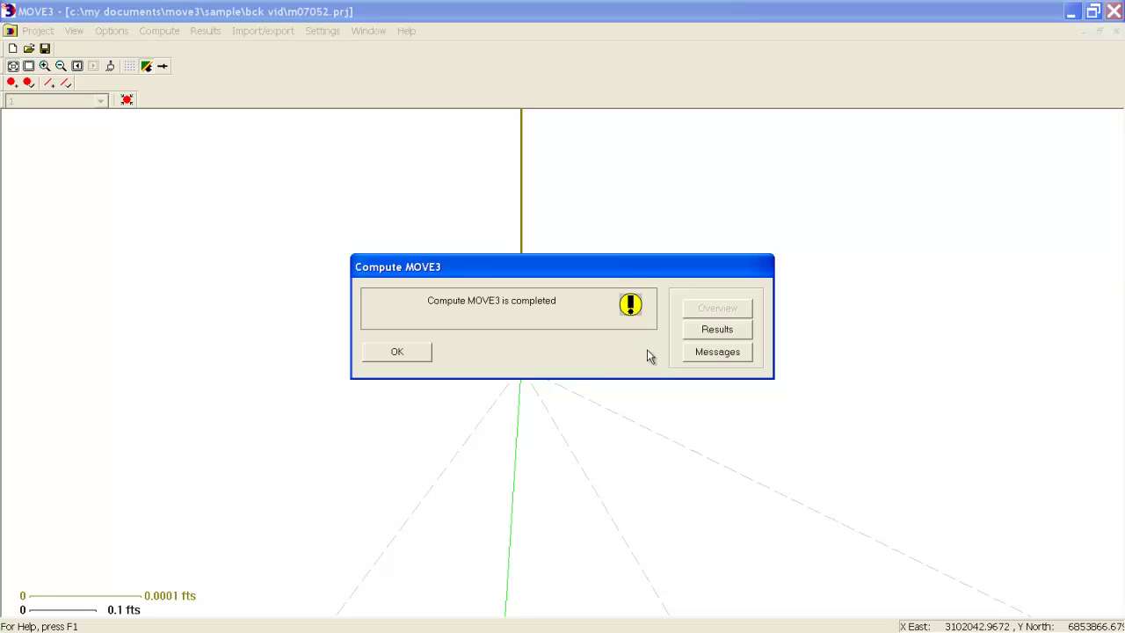
click(708, 334)
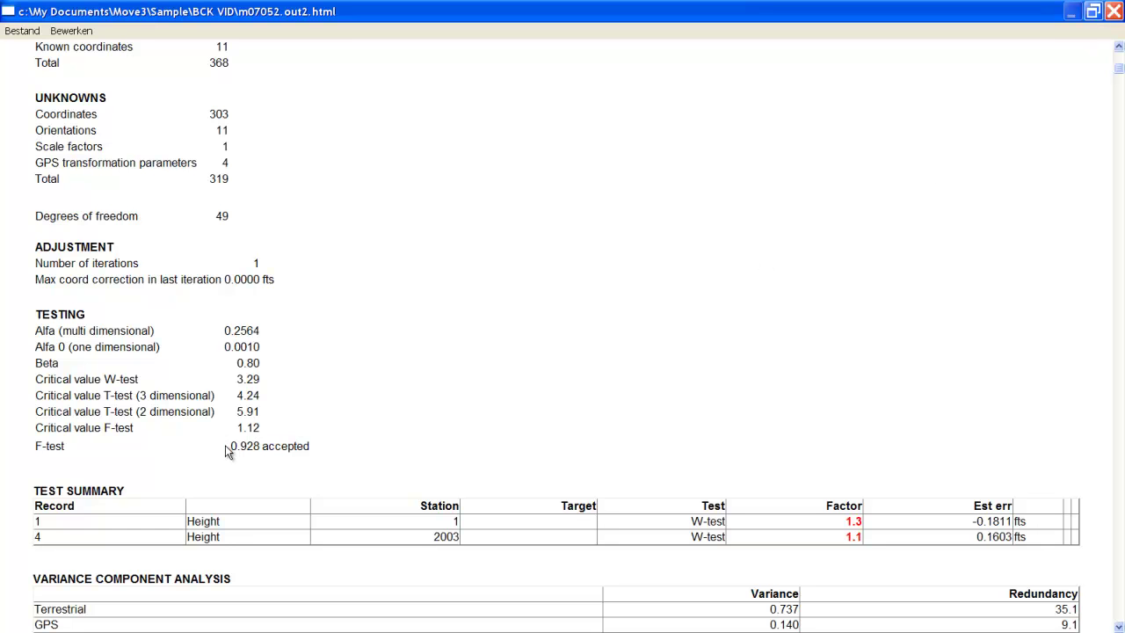
drag(230, 446, 323, 453)
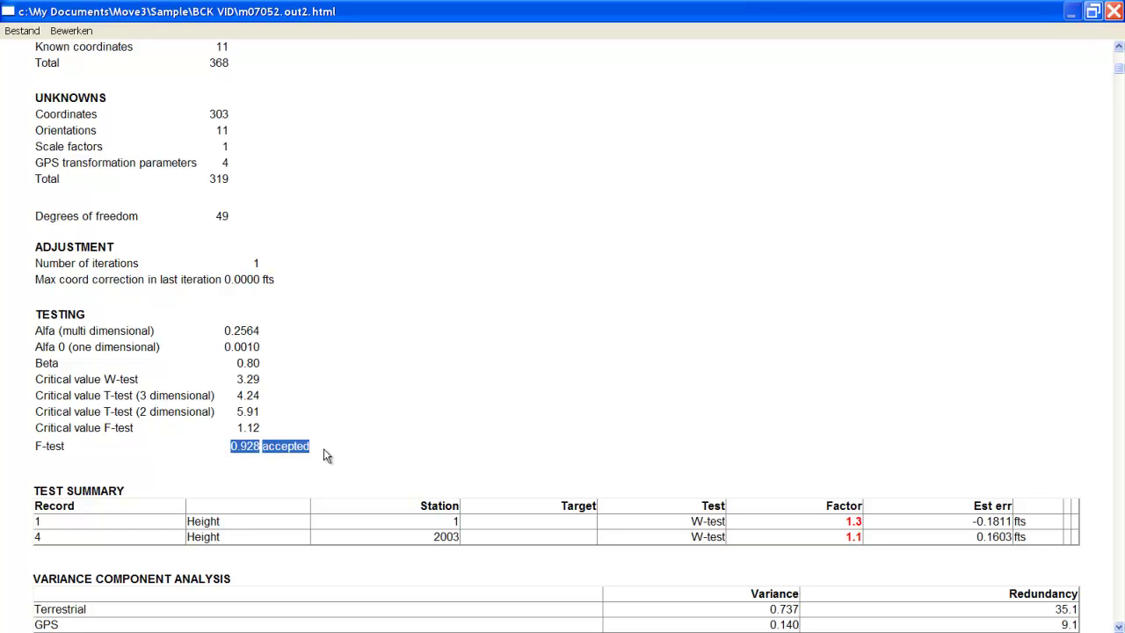
Close the report and completion message, then bring up the list of stations
click(1115, 14)
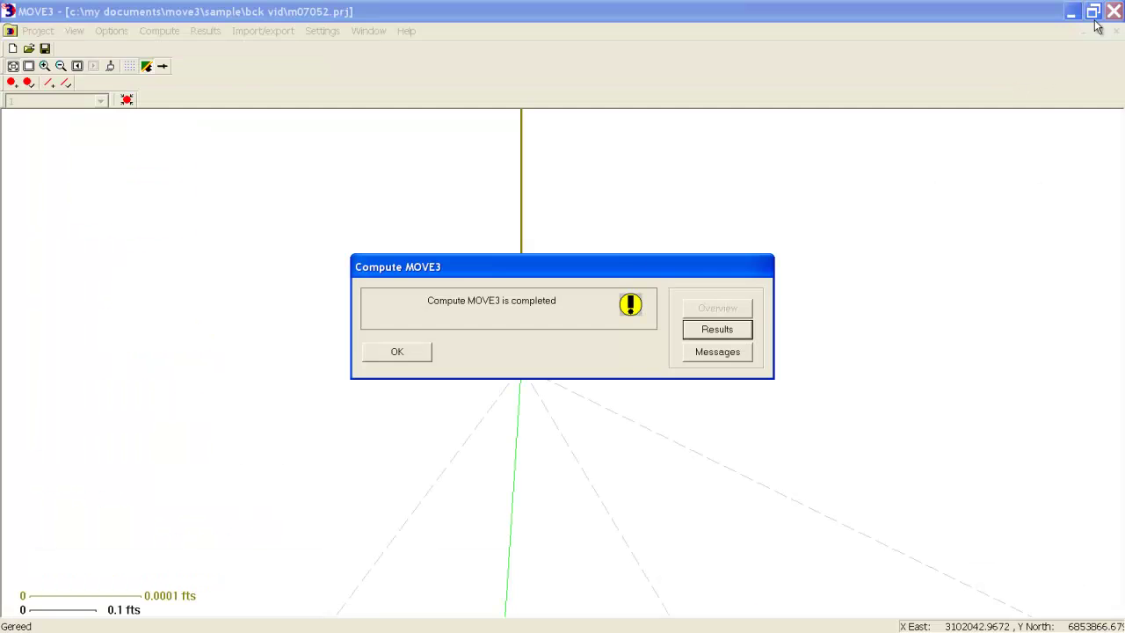
click(406, 352)
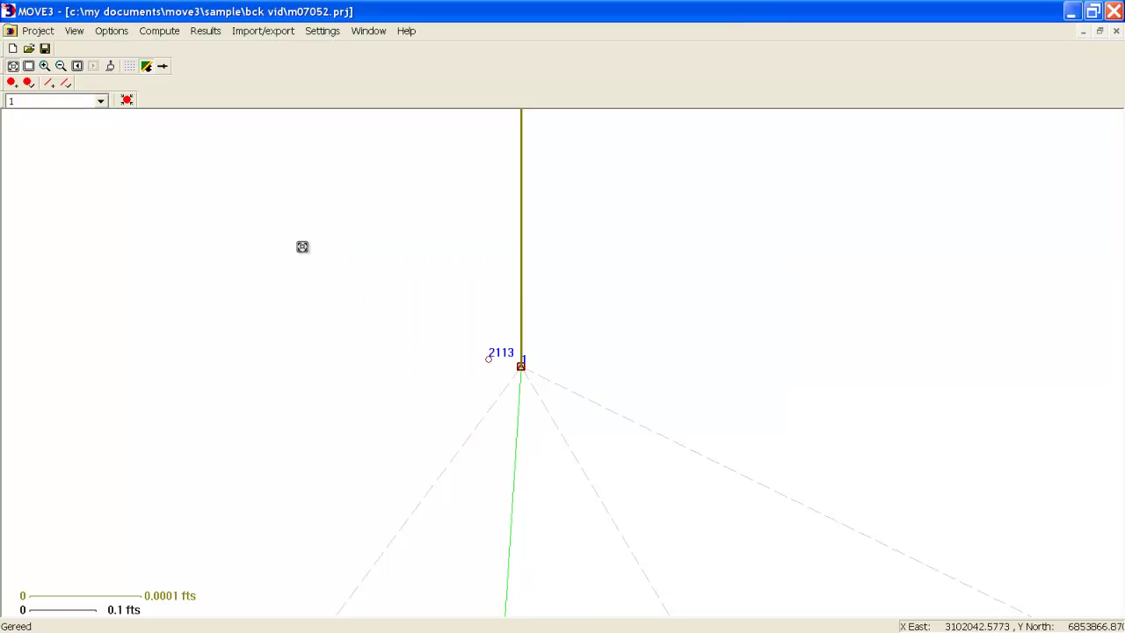
click(74, 31)
click(78, 47)
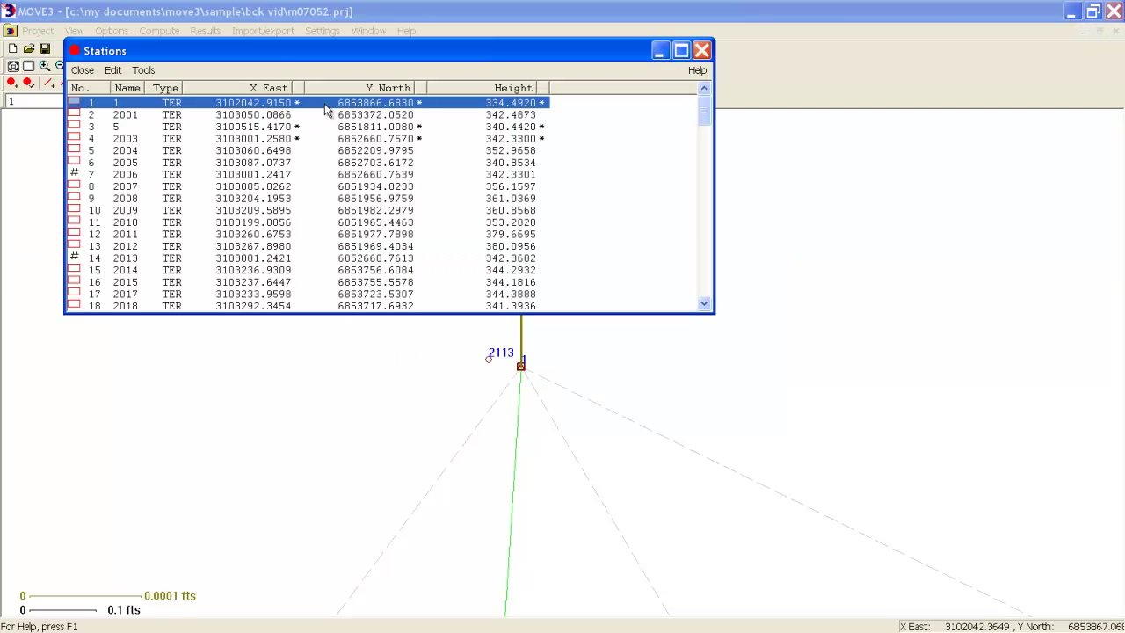
Restore station 1's height to 334.6920 ft, apply it, and close the stations list
double_click(327, 104)
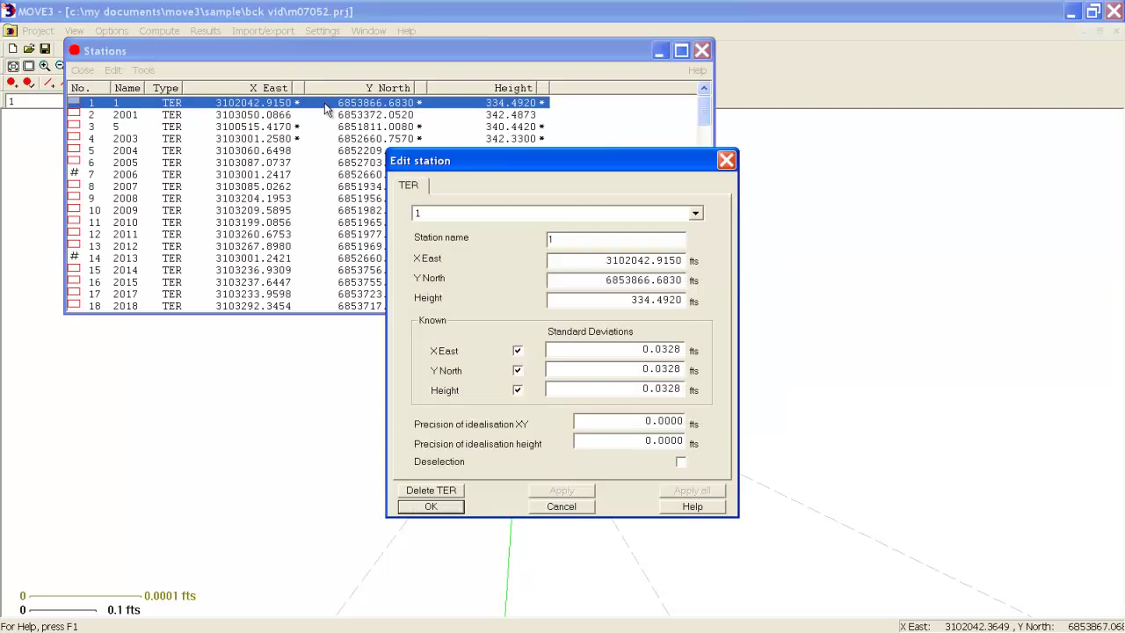
click(666, 298)
key(BackSpace)
text(6)
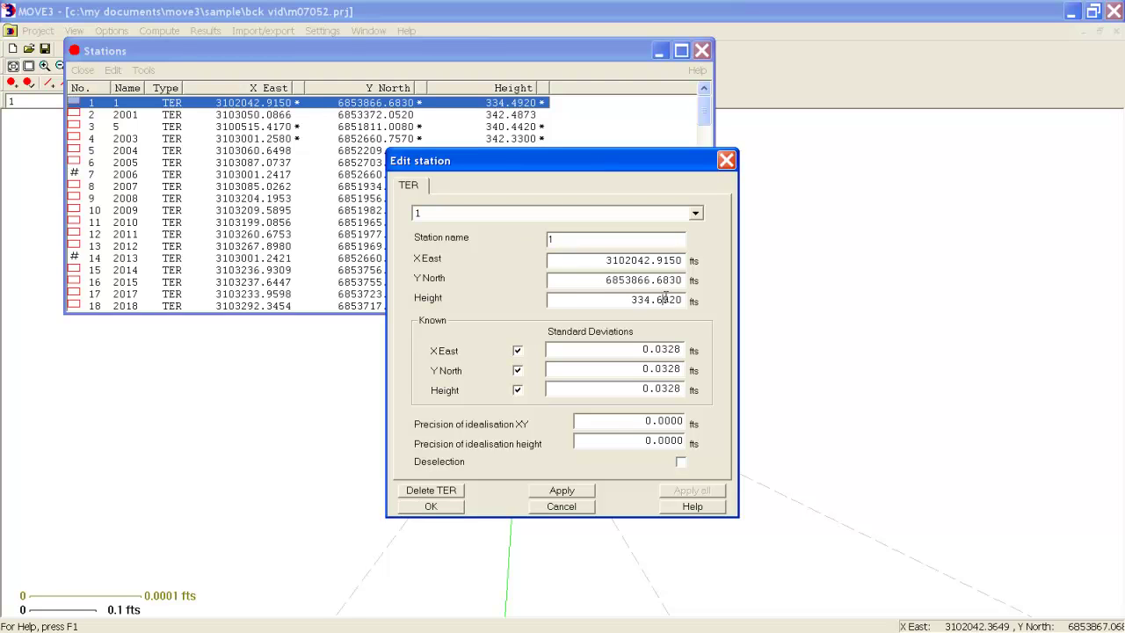
click(555, 491)
click(444, 507)
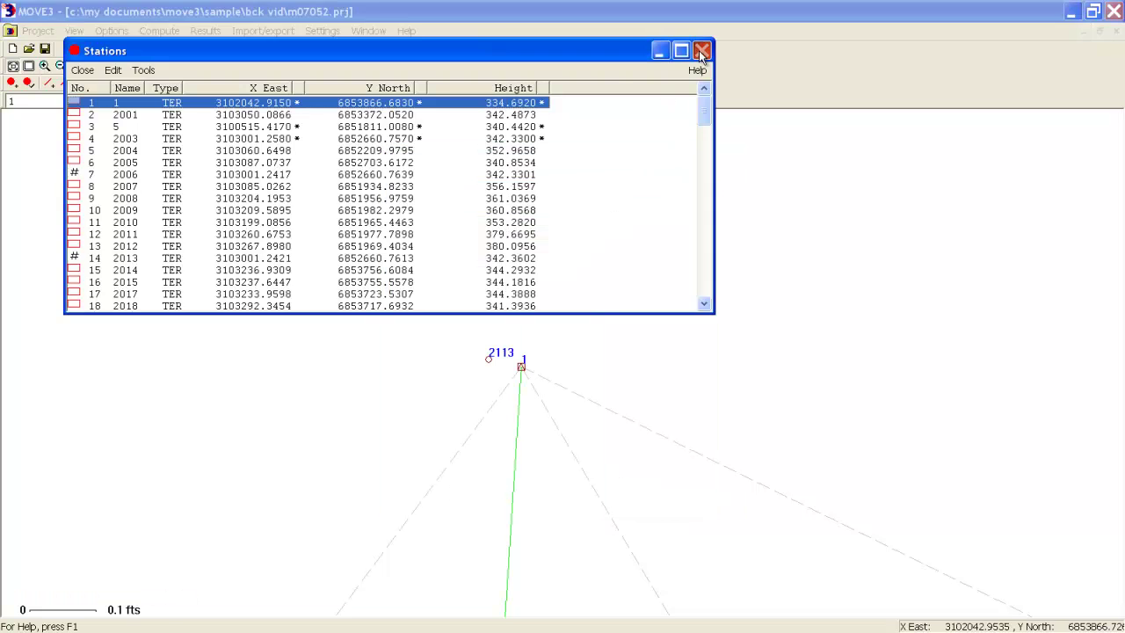
click(701, 51)
click(160, 31)
Rerun the pseudo constrained adjustment, overwriting outputs, and open its results report
click(177, 107)
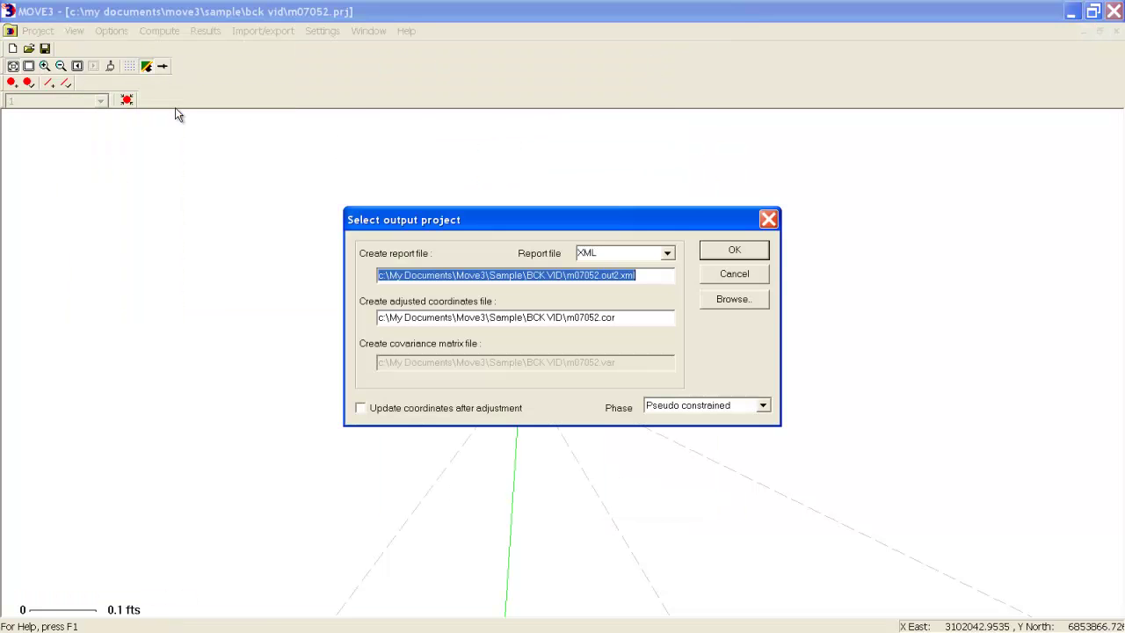
click(742, 253)
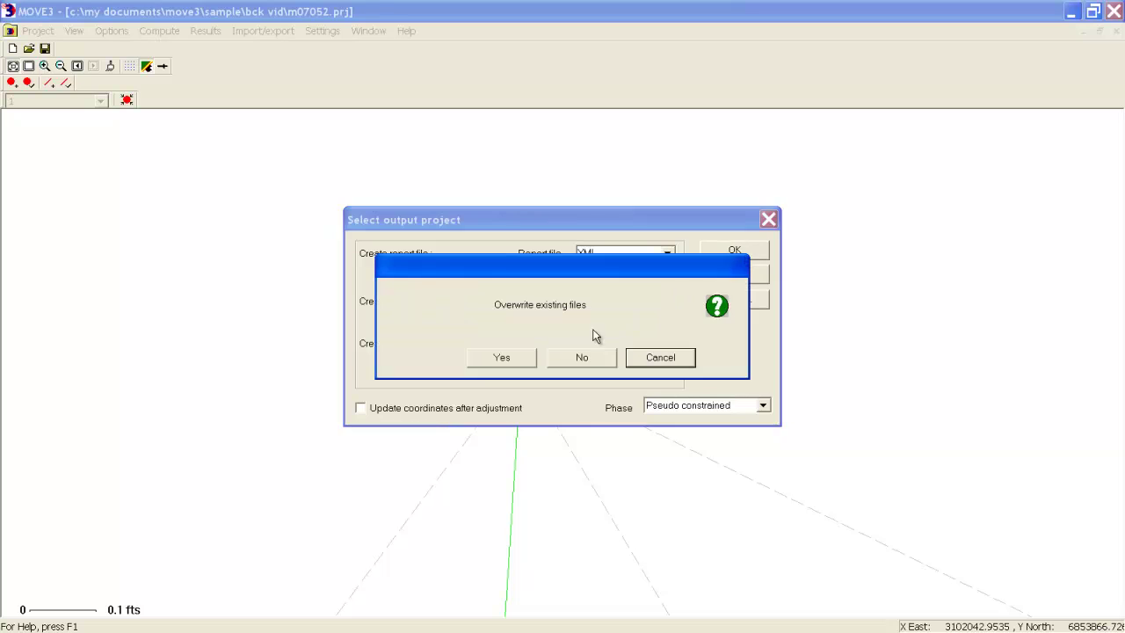
click(518, 360)
click(712, 329)
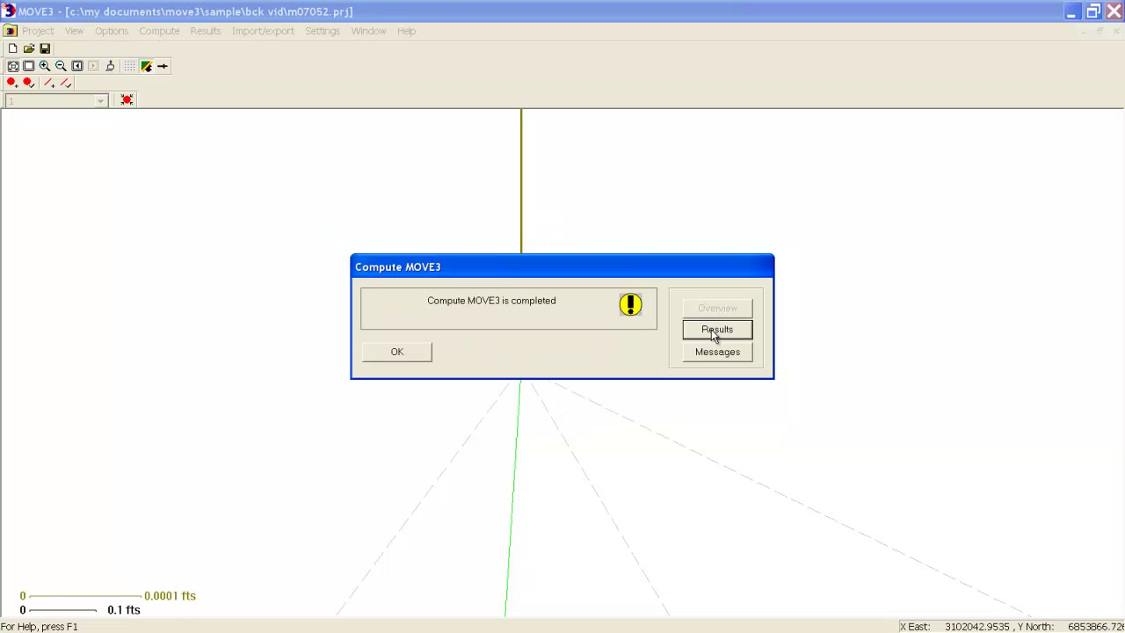
Close the report and show the W-test graphs, all 105 observations below 3.29
click(979, 59)
click(396, 357)
click(205, 31)
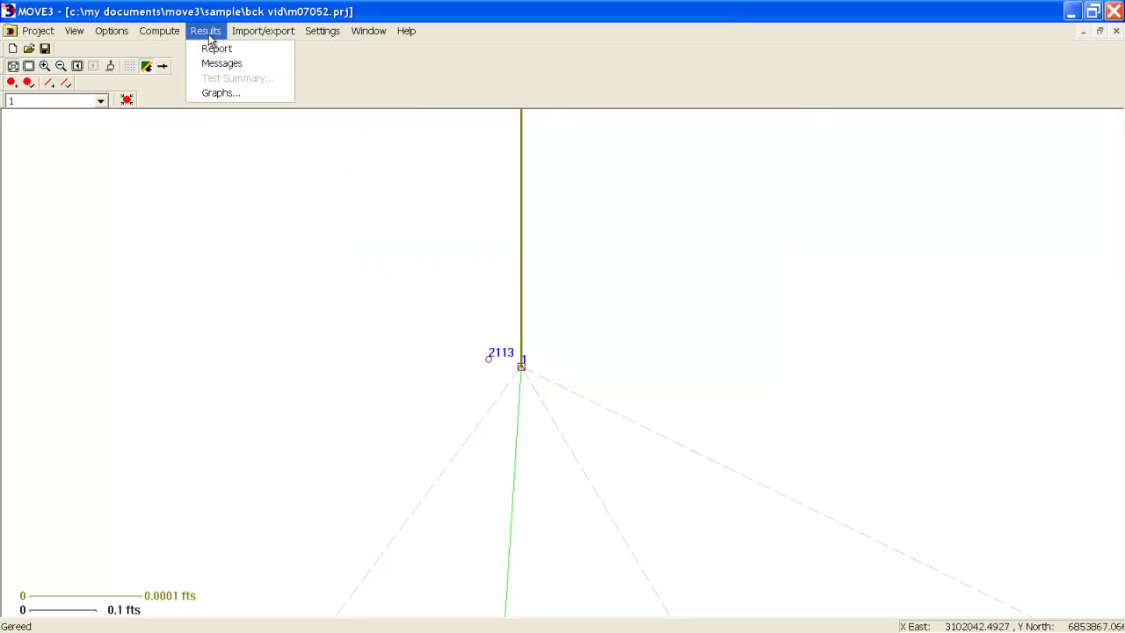
click(211, 94)
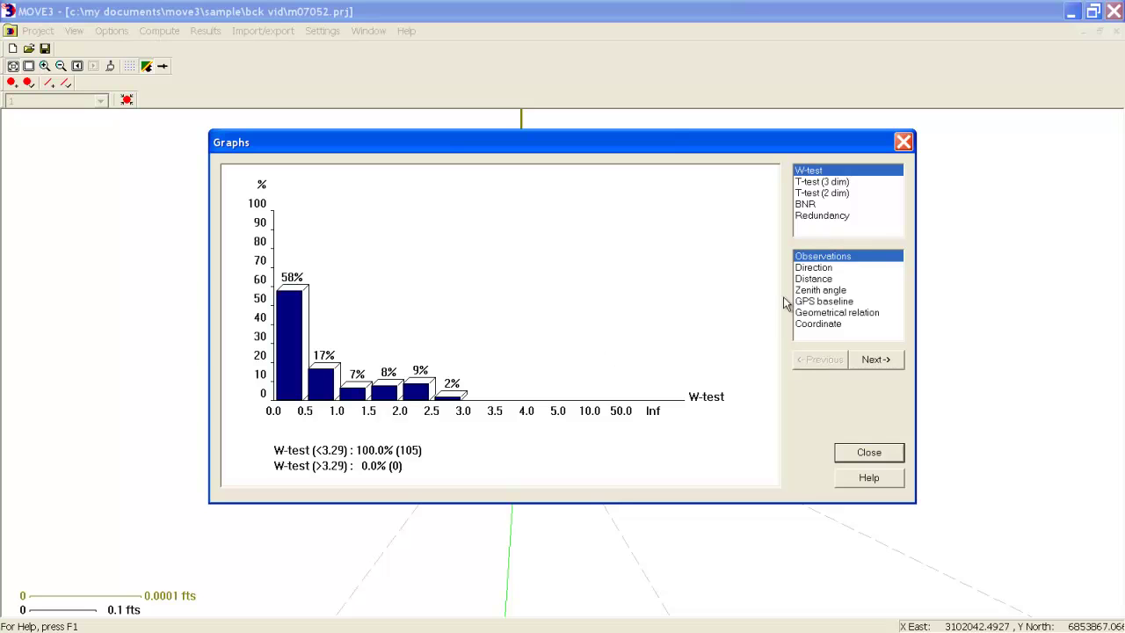
click(835, 268)
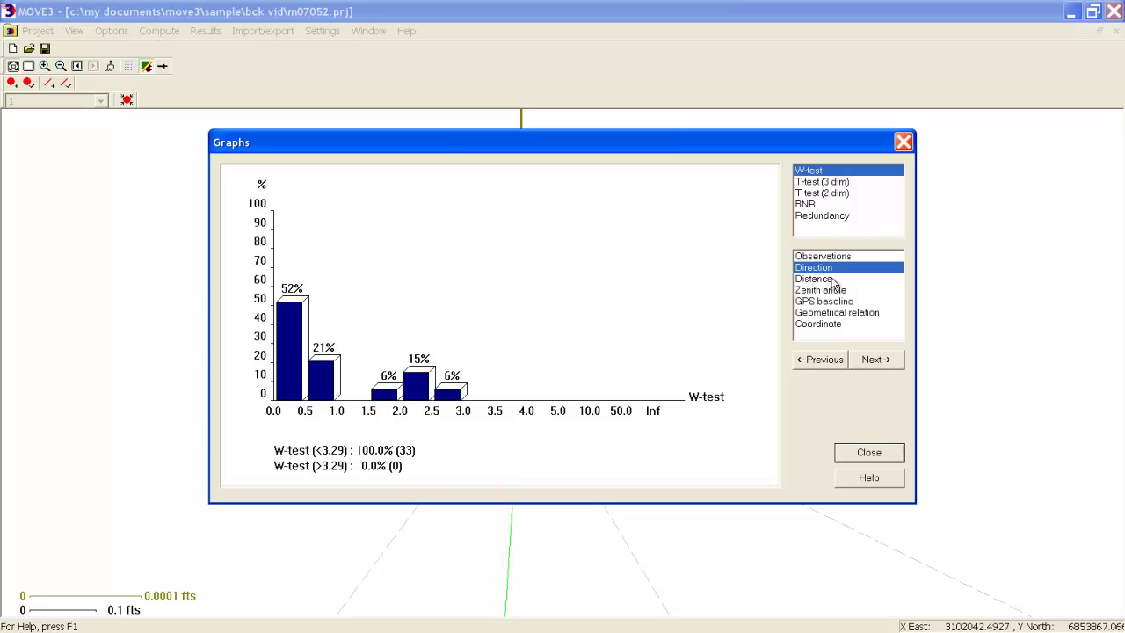
click(833, 279)
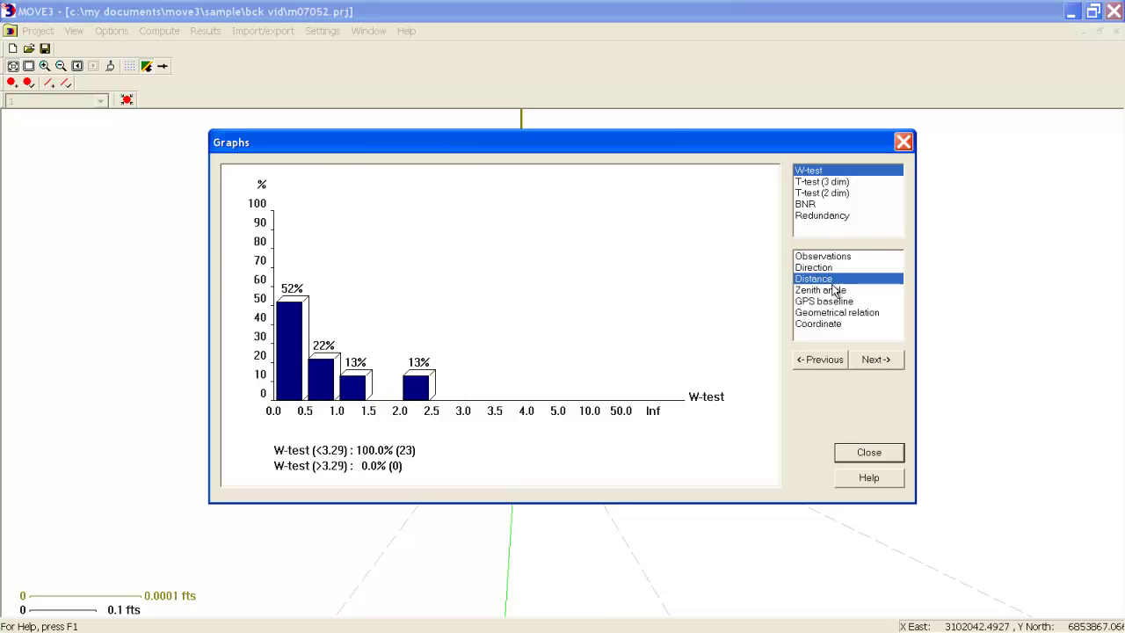
click(834, 292)
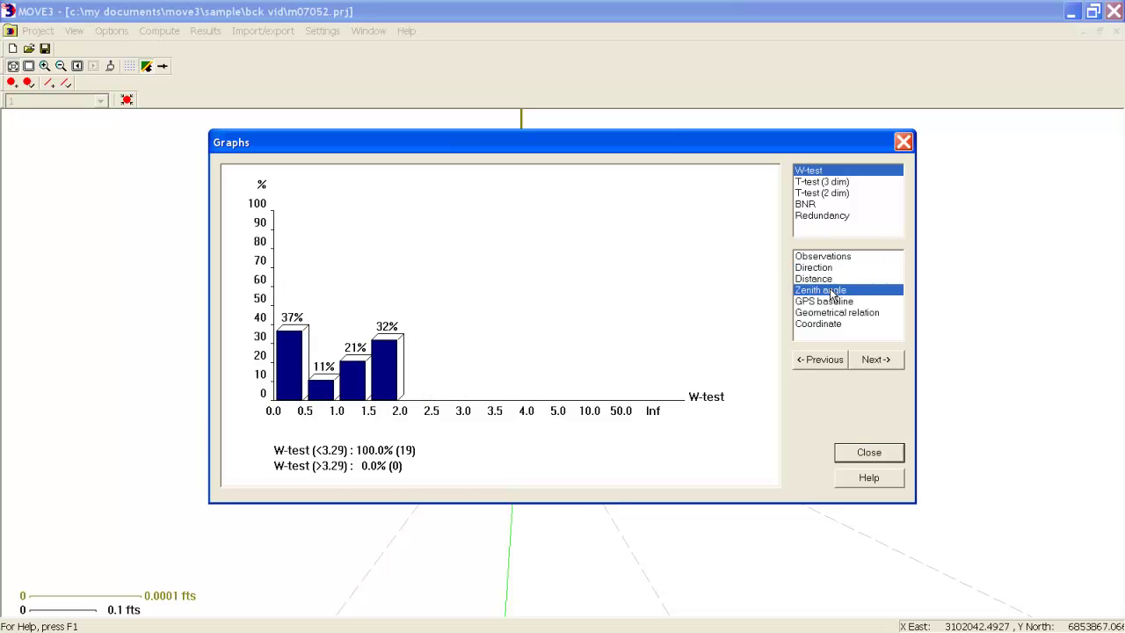
click(828, 302)
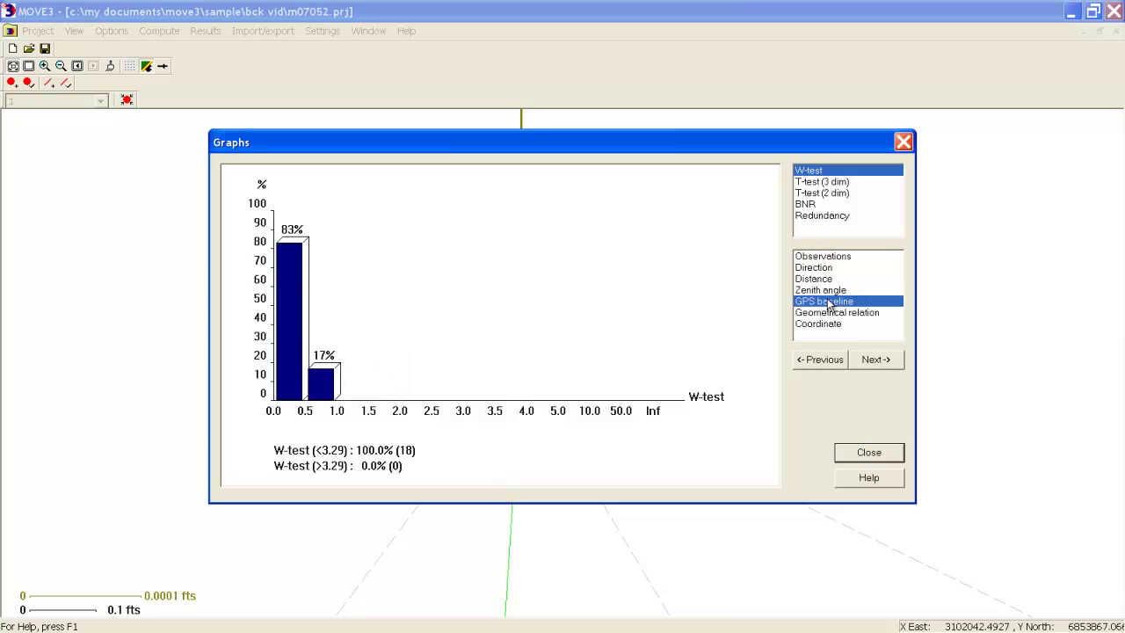
click(856, 454)
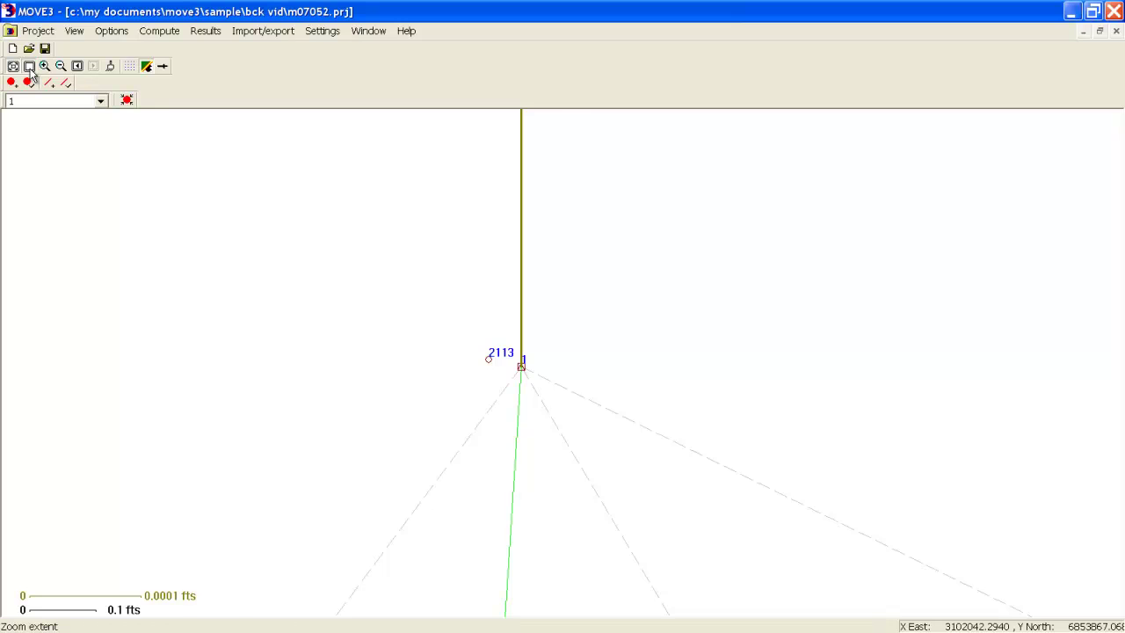
Zoom to full extent, then window-zoom onto northern stations 2051, 2041 and 2040
click(29, 70)
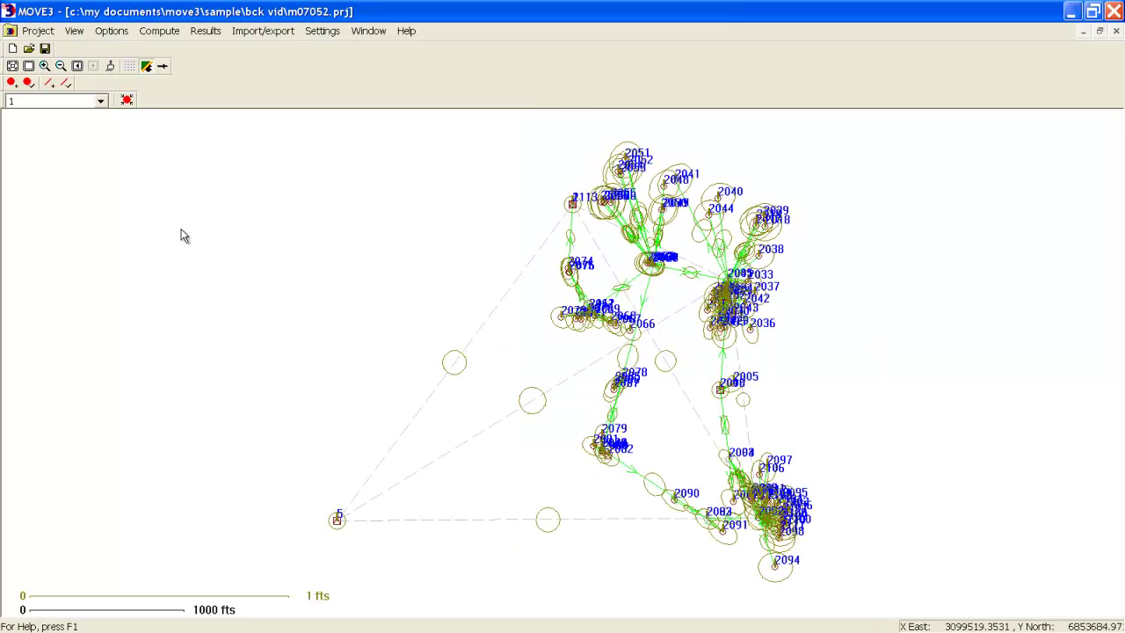
click(13, 67)
drag(636, 136, 763, 242)
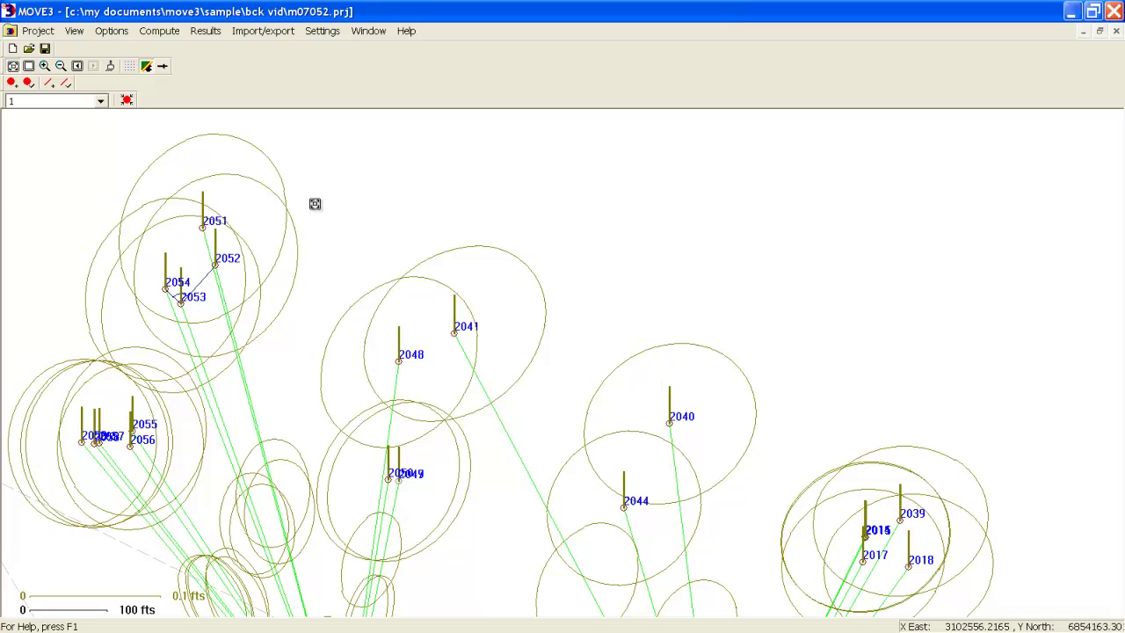
click(254, 33)
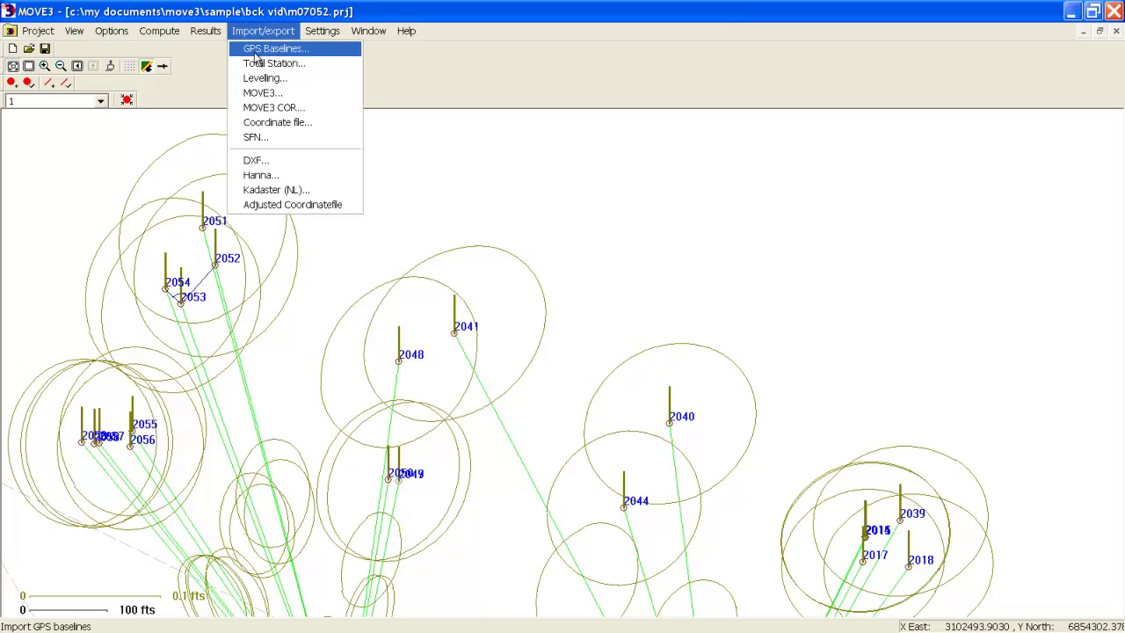
Export the plot as DXF file m07052 in BCK VID, replacing the existing file
click(256, 162)
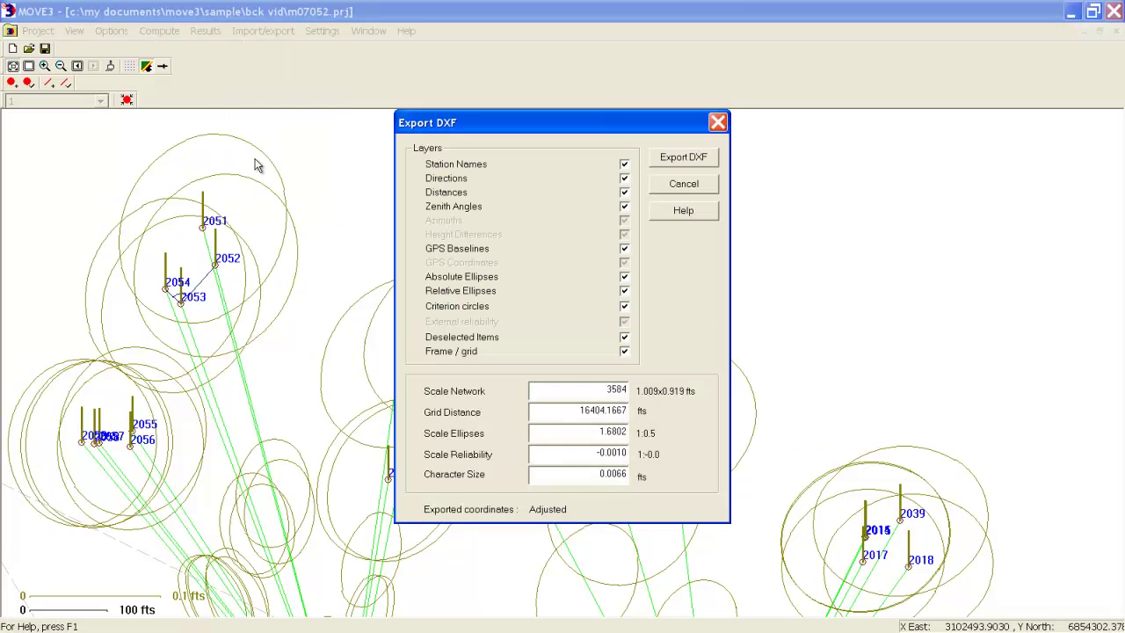
click(665, 160)
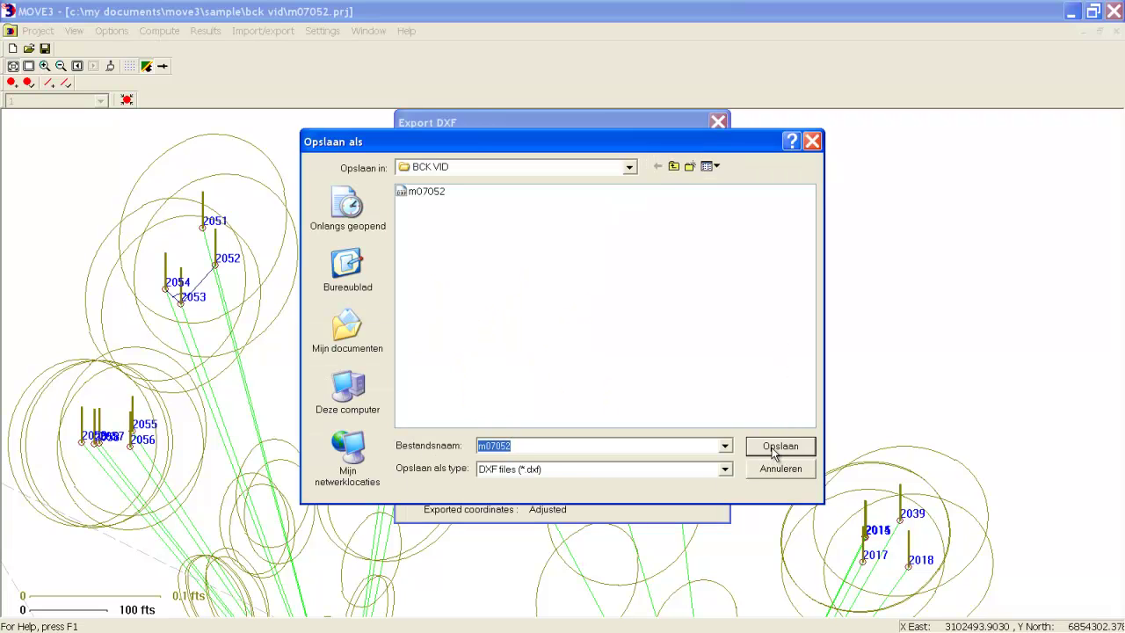
click(773, 450)
click(528, 350)
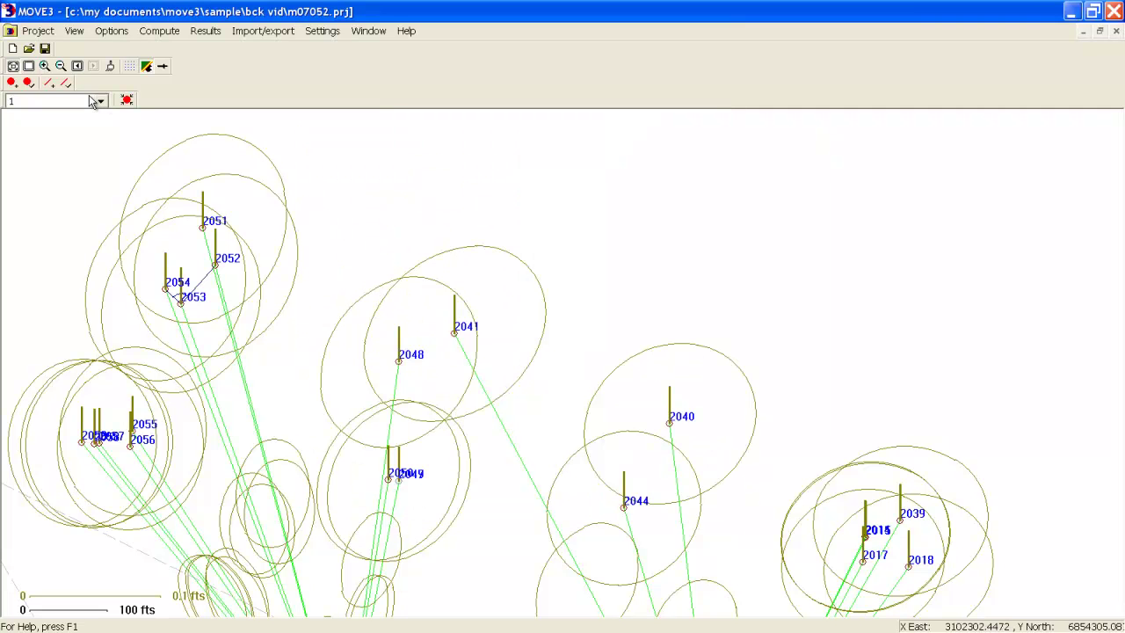
Zoom to the full extent of the m07052 network plot
click(29, 69)
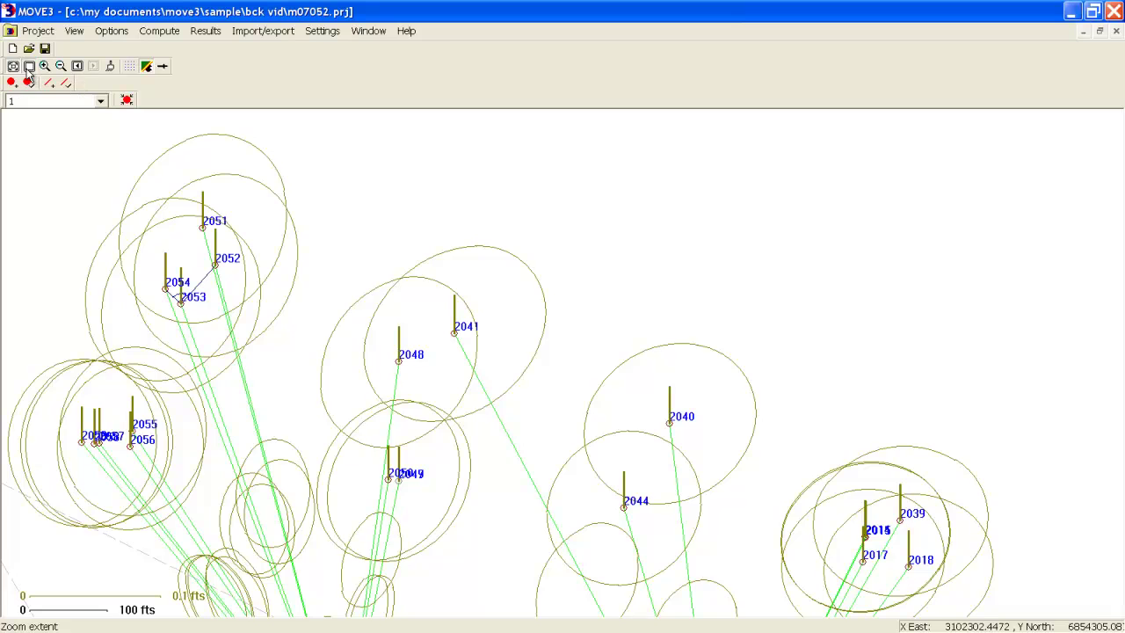